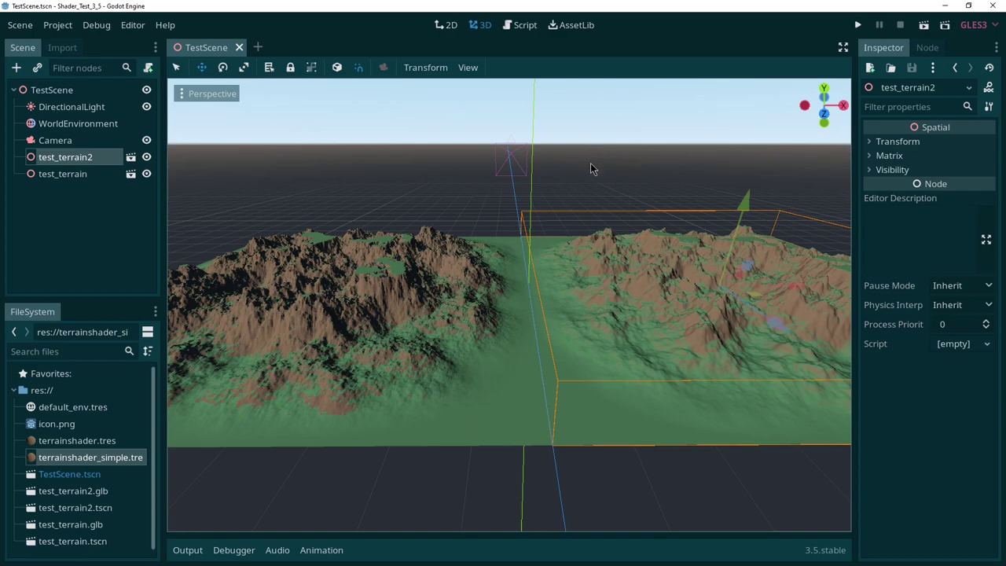
- Inspect the green-and-brown shaded terrains in TestScene up close and from a distance
{"action": "right_click_drag", "start_coordinate": [591, 166], "coordinate": [543, 192]}
{"action": "key", "text": "w"}
{"action": "key", "text": "s"}
{"action": "key", "text": "w"}
{"action": "right_click_drag", "start_coordinate": [563, 250], "coordinate": [529, 246]}
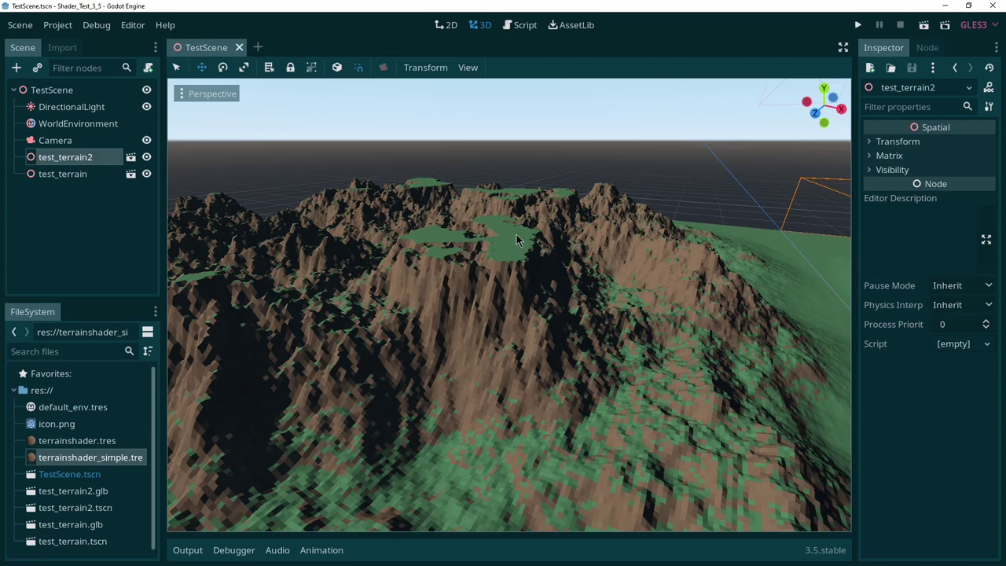
{"action": "right_click_drag", "start_coordinate": [524, 238], "coordinate": [629, 233]}
{"action": "key", "text": "d"}
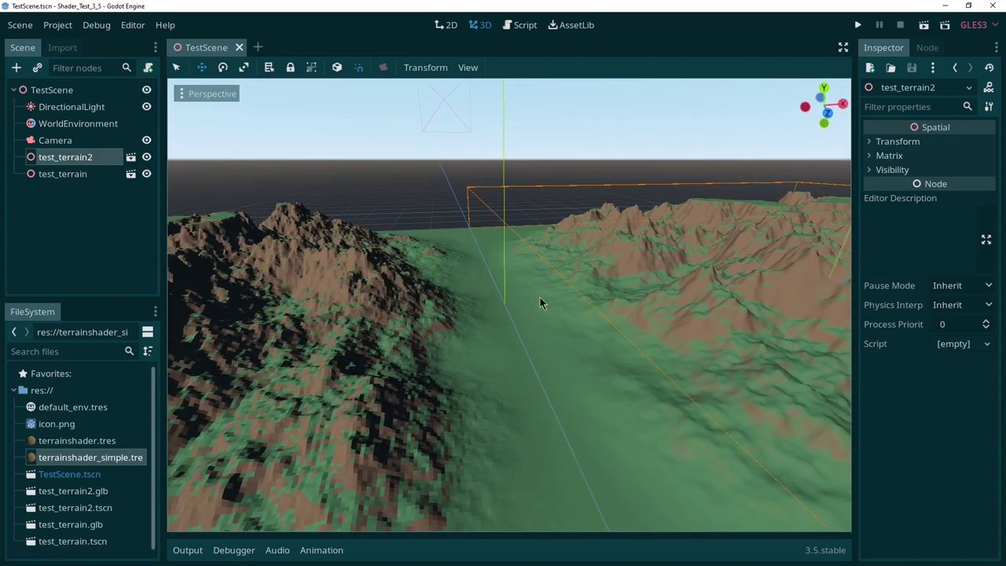
{"action": "right_click_drag", "start_coordinate": [451, 322], "coordinate": [510, 307]}
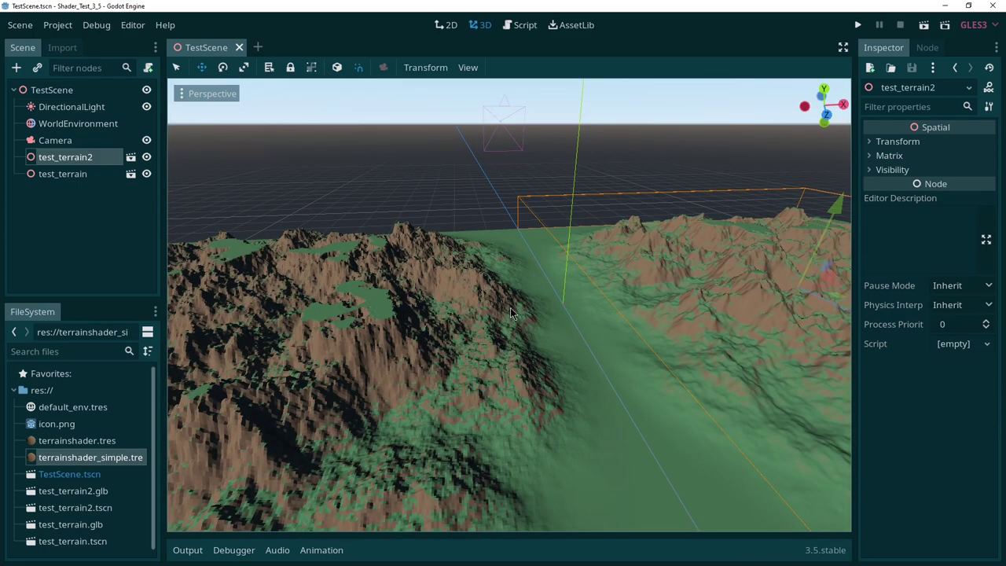
{"action": "scroll", "coordinate": [515, 311], "scroll_direction": "down", "scroll_amount": 5}
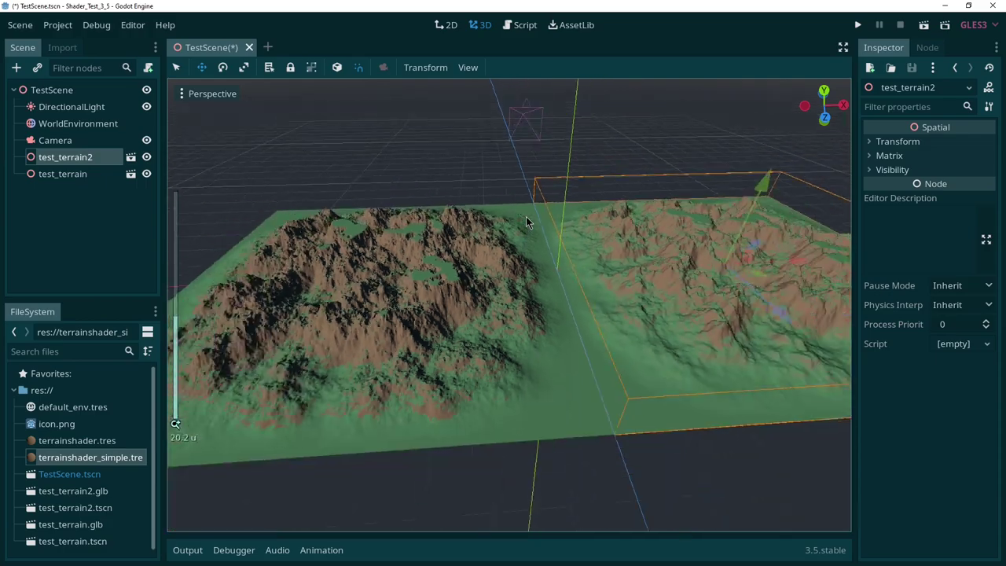
{"action": "scroll", "coordinate": [526, 216], "scroll_direction": "up", "scroll_amount": 2}
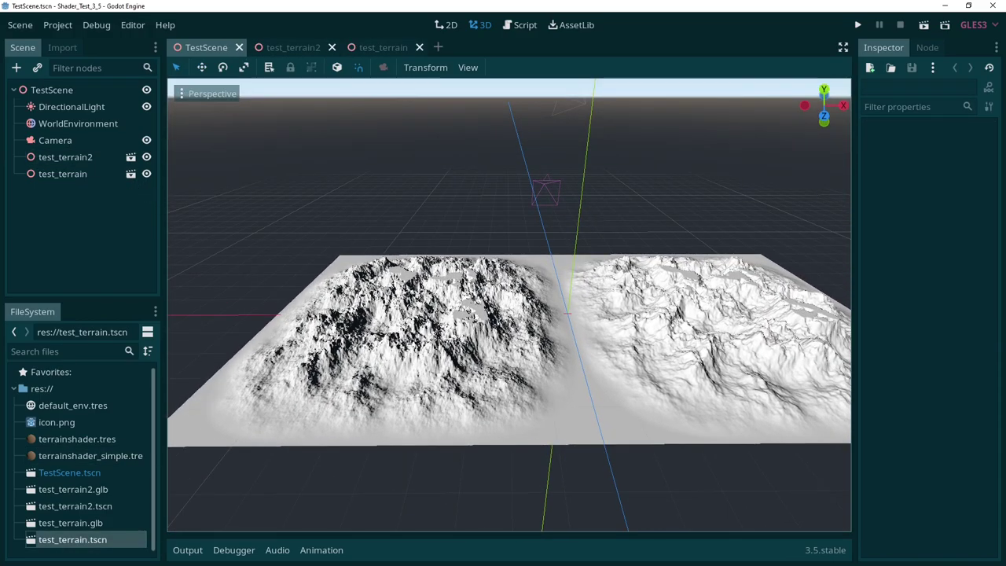
- Examine the unshaded terrains in TestScene from several angles, including the one in the test_terrain2 scene
{"action": "right_click_drag", "start_coordinate": [510, 305], "coordinate": [586, 280]}
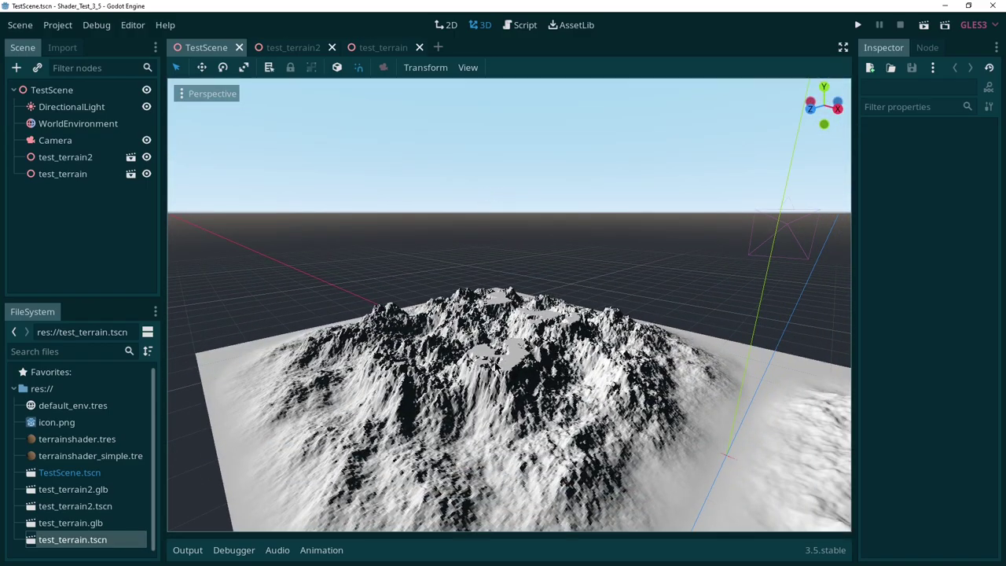
{"action": "right_click_drag", "start_coordinate": [507, 355], "coordinate": [516, 308]}
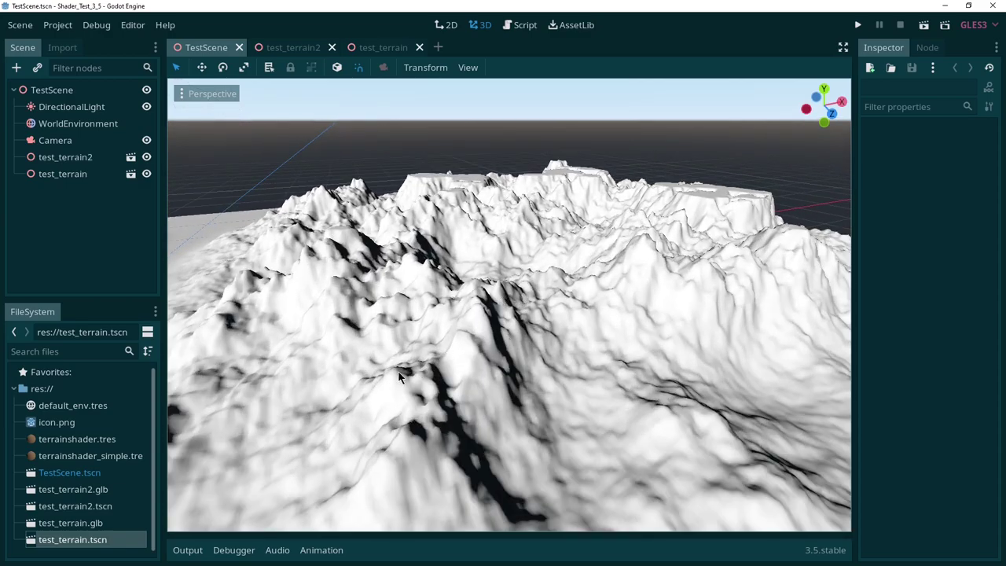
{"action": "right_click_drag", "start_coordinate": [643, 285], "coordinate": [643, 284]}
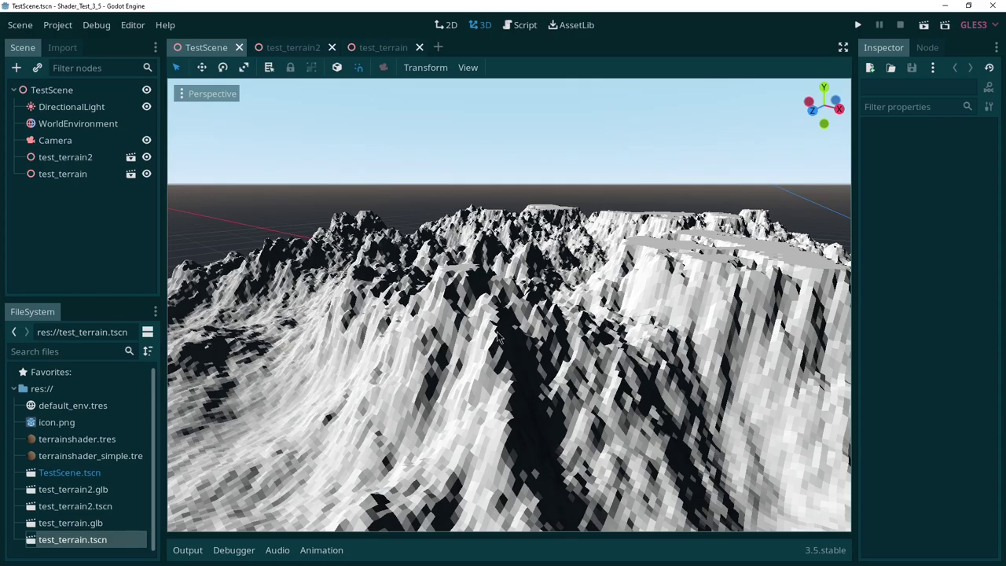
{"action": "right_click_drag", "start_coordinate": [529, 328], "coordinate": [528, 328]}
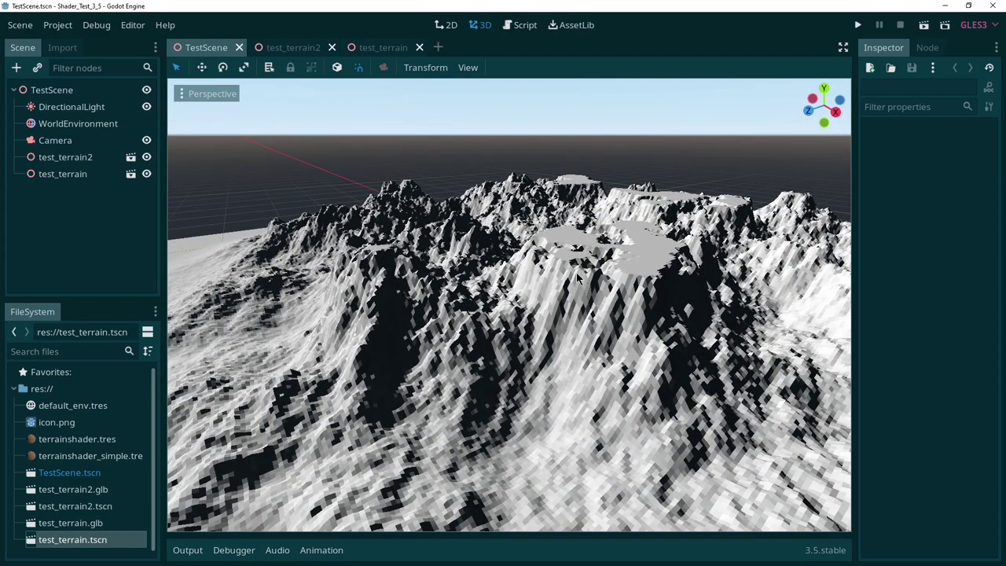
{"action": "right_click_drag", "start_coordinate": [620, 306], "coordinate": [620, 306]}
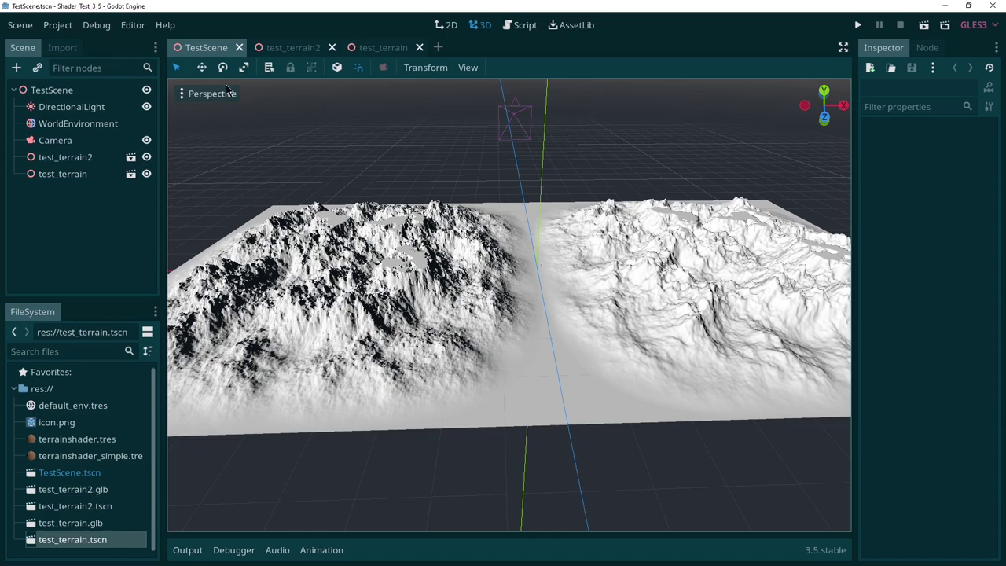
{"action": "left_click", "coordinate": [294, 48]}
{"action": "scroll", "coordinate": [553, 293], "scroll_direction": "up", "scroll_amount": 8}
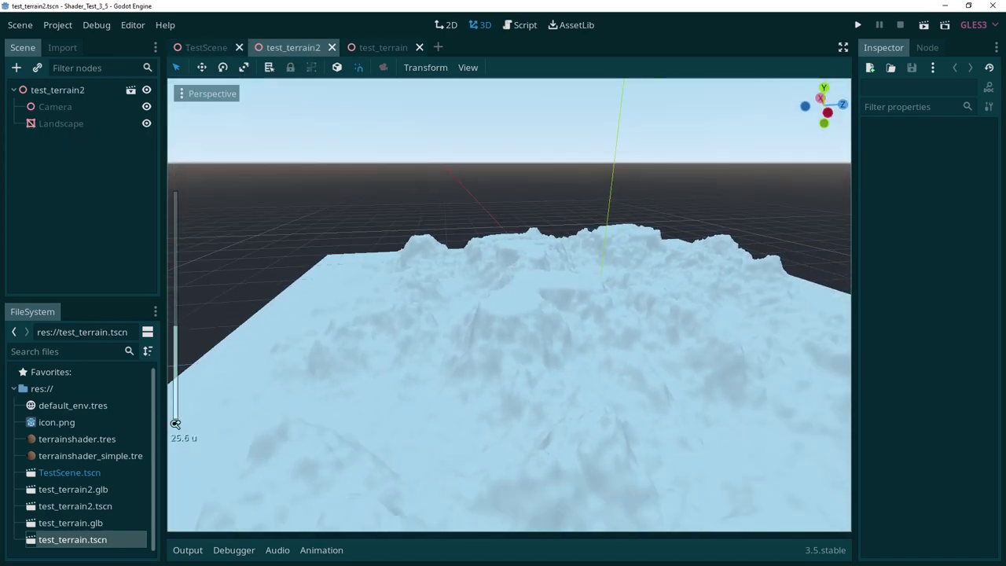
- Switch to the test_terrain scene and place it ahead of test_terrain2 in the order of open scenes
{"action": "left_click", "coordinate": [382, 47]}
{"action": "left_click_drag", "start_coordinate": [384, 49], "coordinate": [293, 49]}
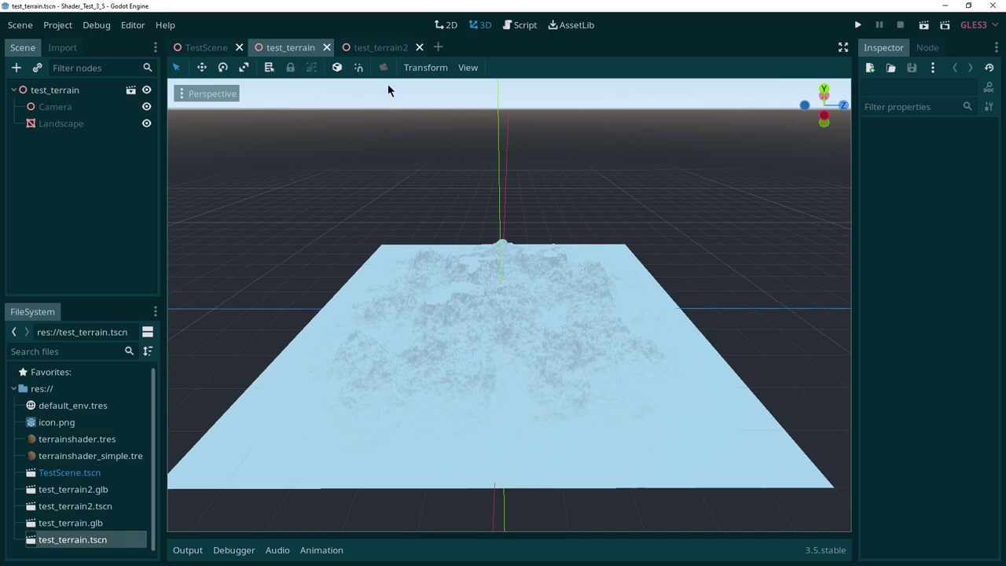
{"action": "mouse_move", "coordinate": [529, 151]}
{"action": "right_mouse_down"}
{"action": "mouse_move", "coordinate": [554, 186]}
{"action": "mouse_move", "coordinate": [544, 145]}
{"action": "mouse_move", "coordinate": [528, 151]}
{"action": "right_mouse_up"}
{"action": "key", "text": "w"}
{"action": "scroll", "coordinate": [528, 150], "scroll_direction": "down", "scroll_amount": 8}
- Assign a new ShaderMaterial to Surface 1 of the Landscape mesh
{"action": "left_click", "coordinate": [61, 125]}
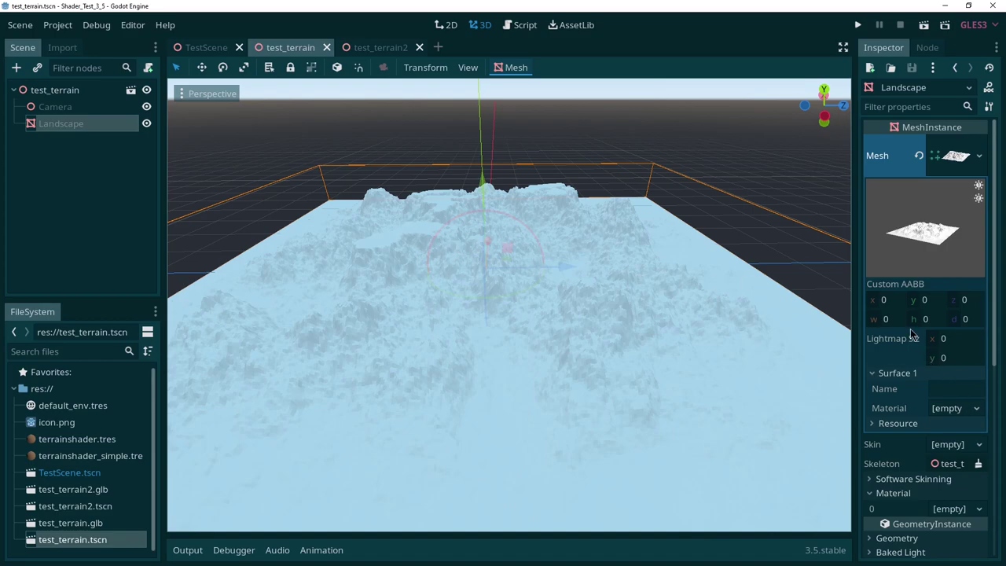
{"action": "left_click", "coordinate": [970, 408]}
{"action": "left_click", "coordinate": [937, 429]}
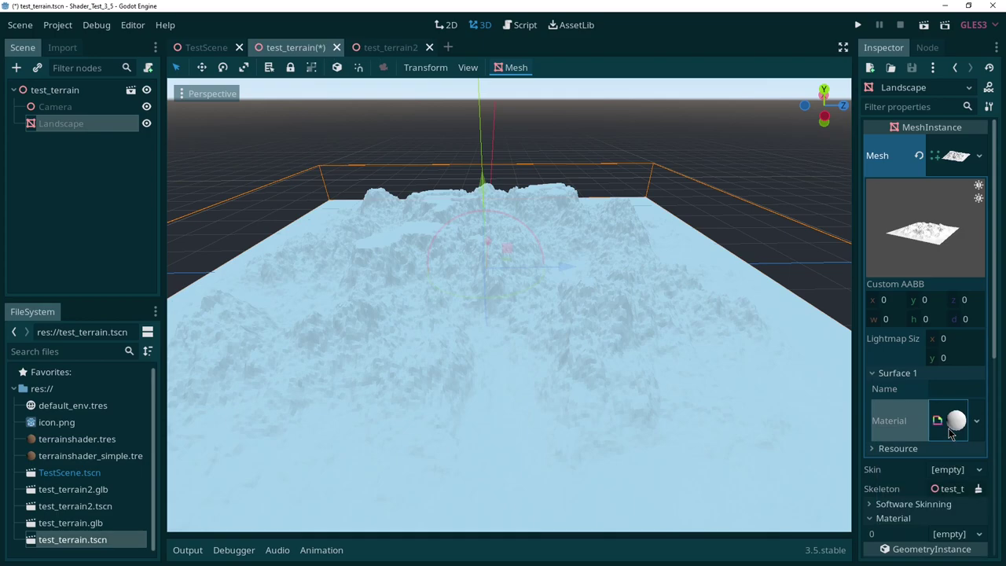
- Create a new VisualShader for the Landscape's ShaderMaterial and open its node graph
{"action": "left_click", "coordinate": [943, 422]}
{"action": "left_click", "coordinate": [963, 241]}
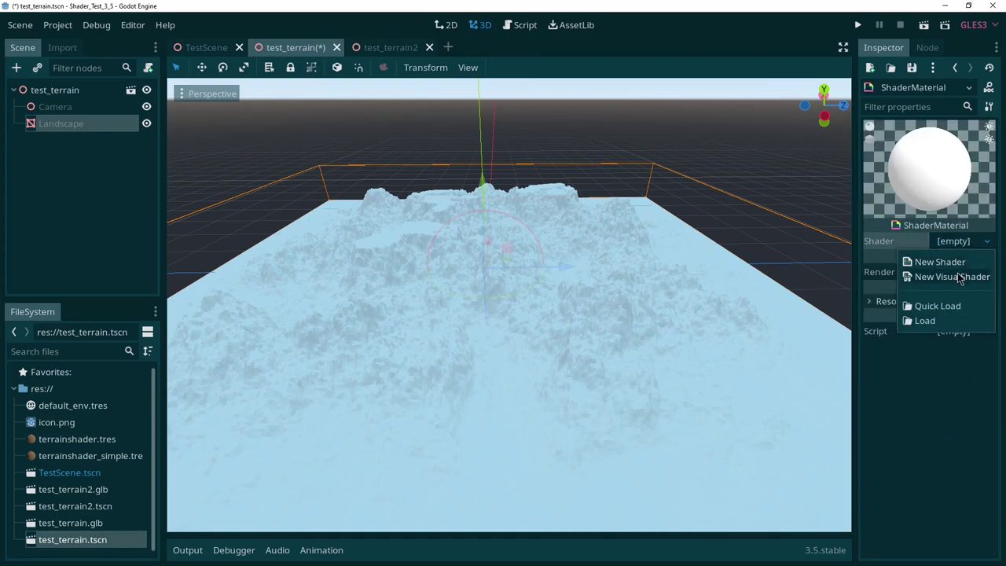
{"action": "left_click", "coordinate": [959, 277]}
{"action": "left_click", "coordinate": [953, 240]}
{"action": "scroll", "coordinate": [566, 401], "scroll_direction": "down", "scroll_amount": 6}
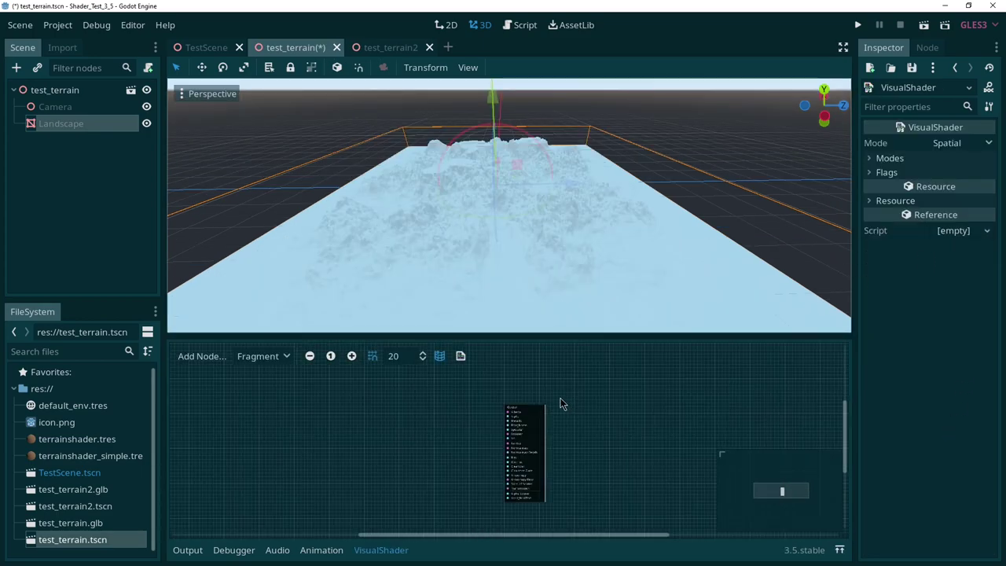
- Add a ColorConstant node to the fragment graph, well to the left of the Output node
{"action": "middle_click_drag", "start_coordinate": [312, 488], "coordinate": [465, 446]}
{"action": "scroll", "coordinate": [641, 402], "scroll_direction": "up", "scroll_amount": 2}
{"action": "scroll", "coordinate": [664, 375], "scroll_direction": "up", "scroll_amount": 2, "text": "ctrl"}
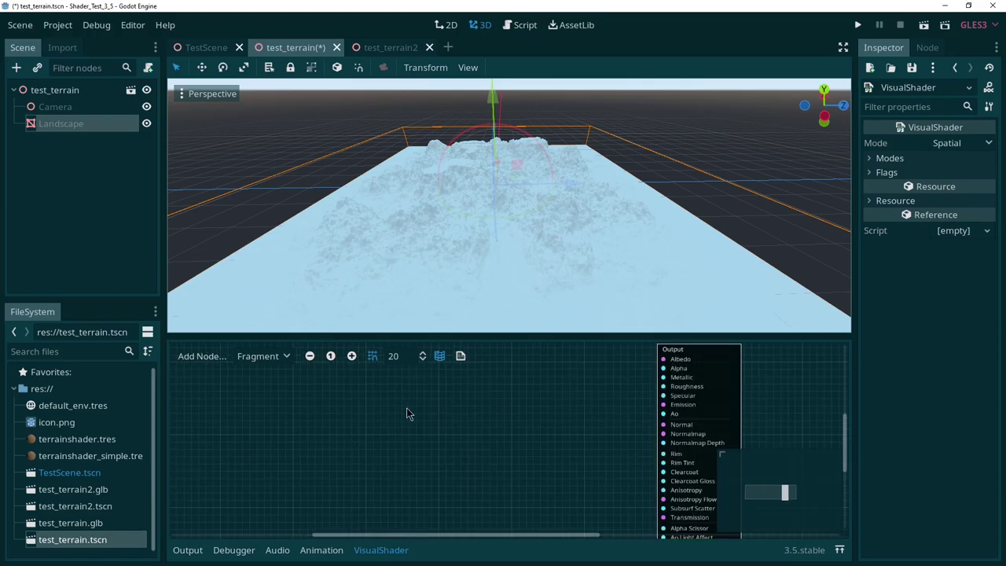
{"action": "right_click", "coordinate": [349, 408]}
{"action": "left_click", "coordinate": [366, 355]}
{"action": "left_click", "coordinate": [354, 331]}
{"action": "type", "text": "col"}
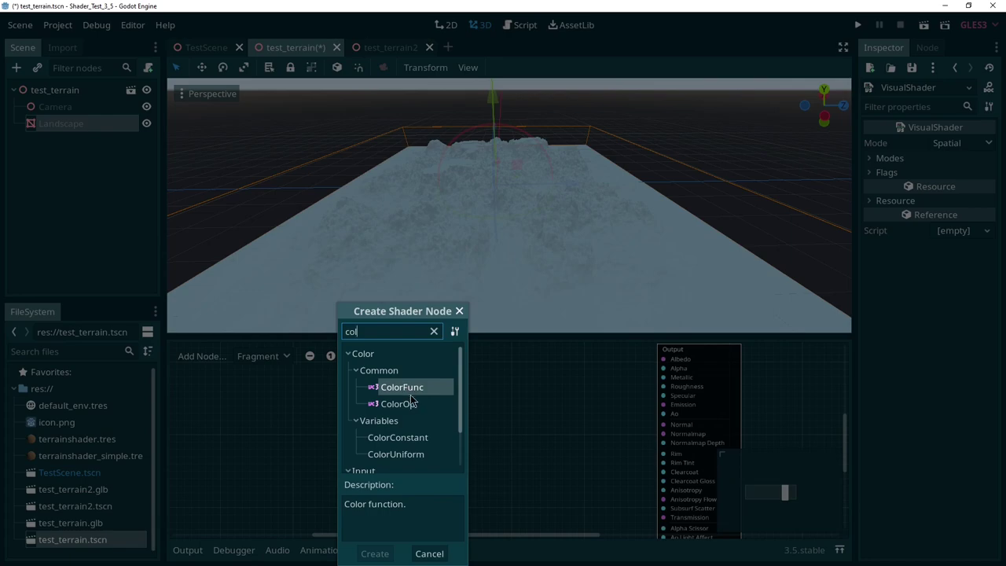
{"action": "scroll", "coordinate": [412, 403], "scroll_direction": "down", "scroll_amount": 3}
{"action": "double_click", "coordinate": [401, 387]}
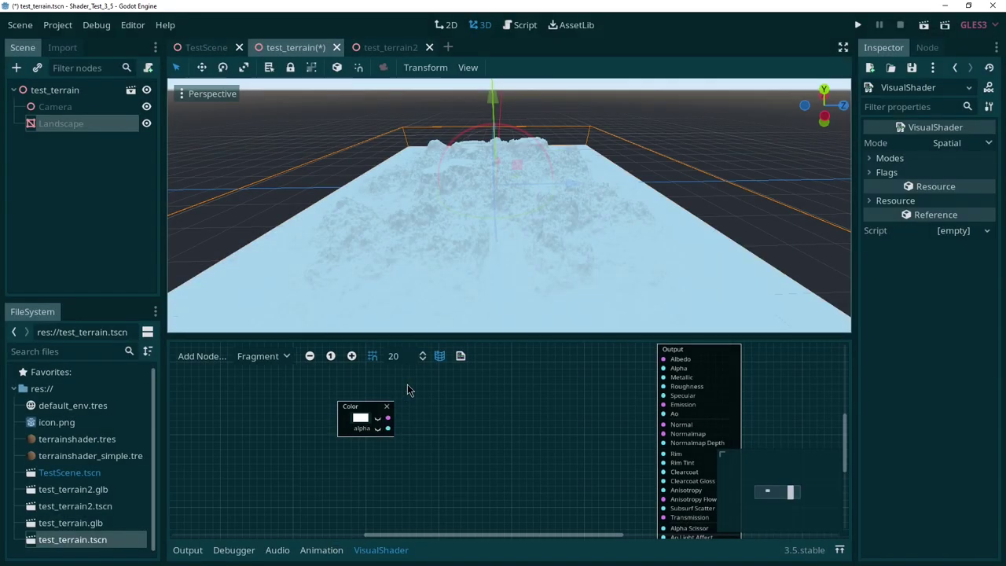
- Duplicate the colour node, place the copy below, and set the upper node to dark green (RGB 8, 78, 13)
{"action": "key", "text": "ctrl+d"}
{"action": "left_click_drag", "start_coordinate": [364, 409], "coordinate": [363, 456]}
{"action": "left_click", "coordinate": [358, 417]}
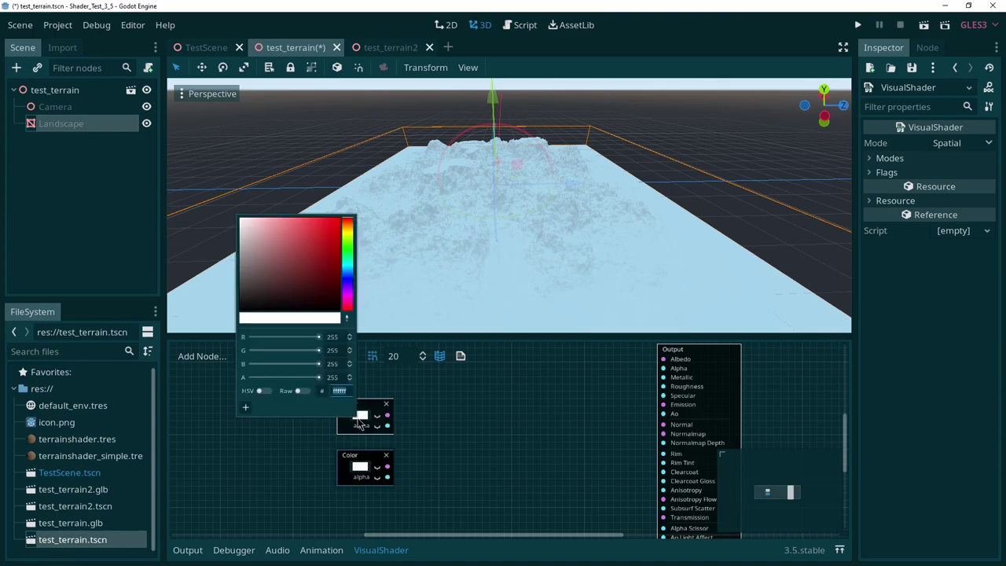
{"action": "left_click", "coordinate": [347, 253]}
{"action": "left_click", "coordinate": [330, 282]}
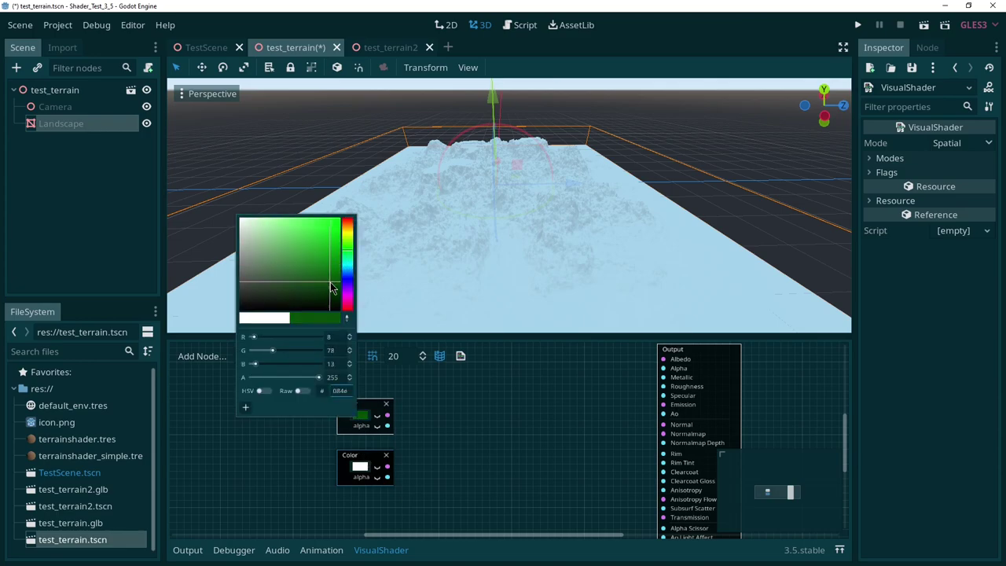
- Set the lower colour node to a dark brown
{"action": "left_click", "coordinate": [367, 468]}
{"action": "left_click", "coordinate": [361, 469]}
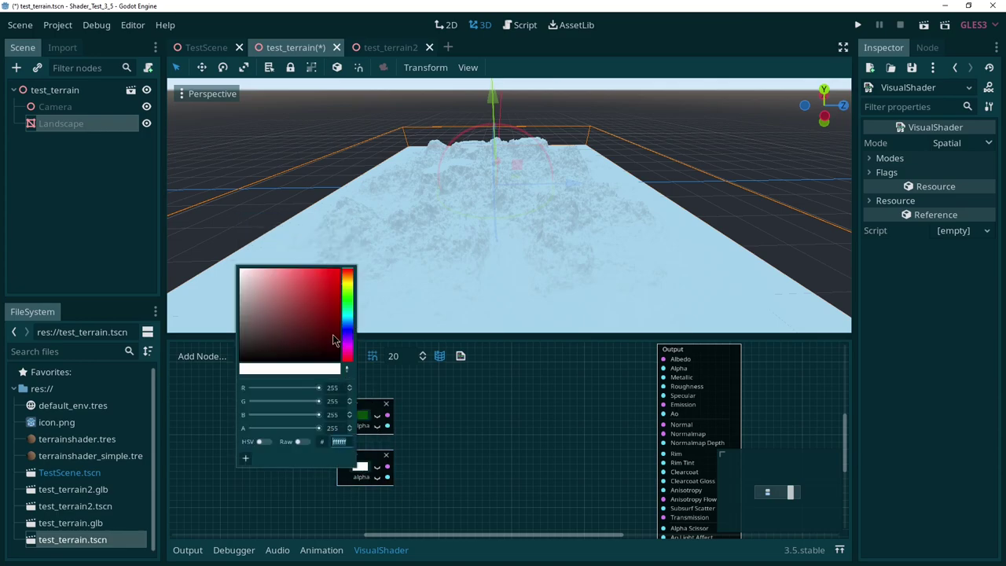
{"action": "left_click", "coordinate": [350, 278]}
{"action": "left_click_drag", "start_coordinate": [311, 329], "coordinate": [316, 336]}
{"action": "left_click", "coordinate": [453, 437]}
- Connect the green colour node to the Output's Albedo and check the terrain's colour in the 3D view
{"action": "middle_click_drag", "start_coordinate": [558, 395], "coordinate": [515, 405]}
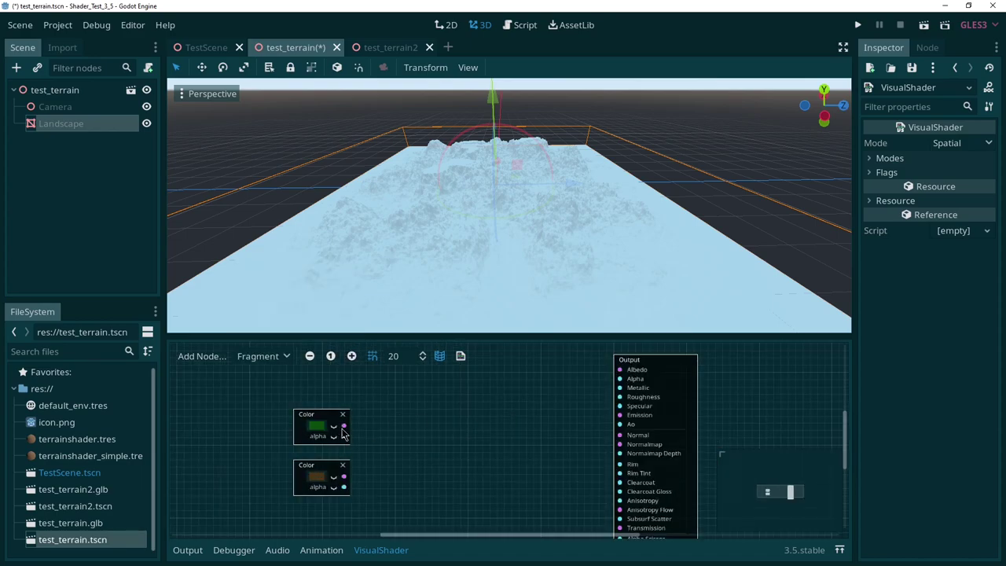
{"action": "left_click_drag", "start_coordinate": [344, 430], "coordinate": [620, 370]}
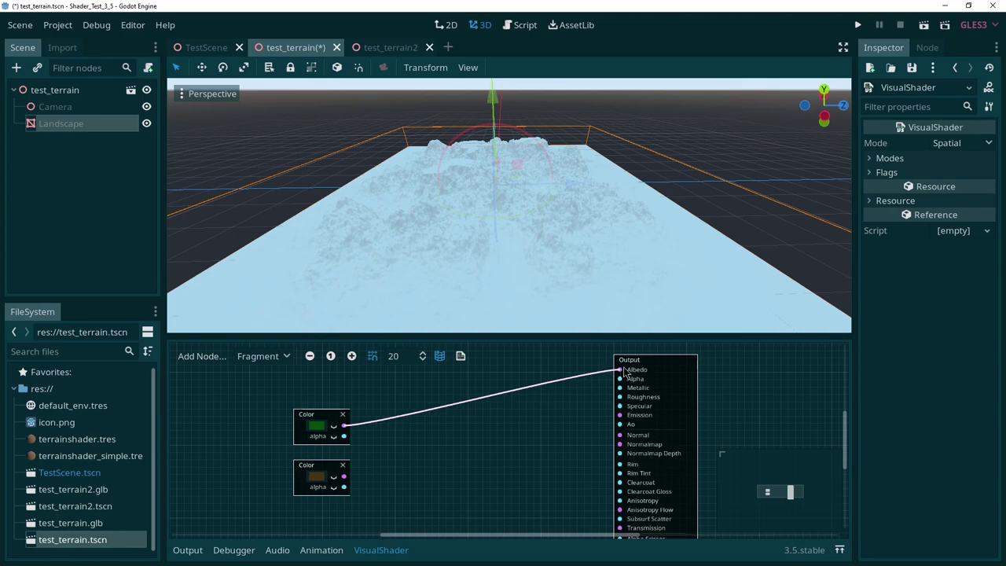
{"action": "scroll", "coordinate": [460, 248], "scroll_direction": "down", "scroll_amount": 3}
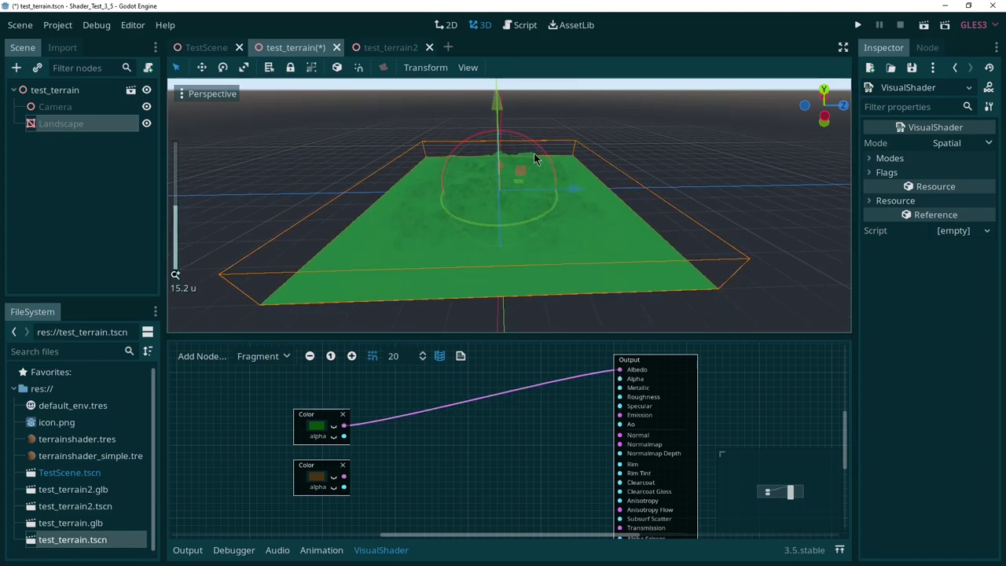
{"action": "scroll", "coordinate": [541, 202], "scroll_direction": "up", "scroll_amount": 4}
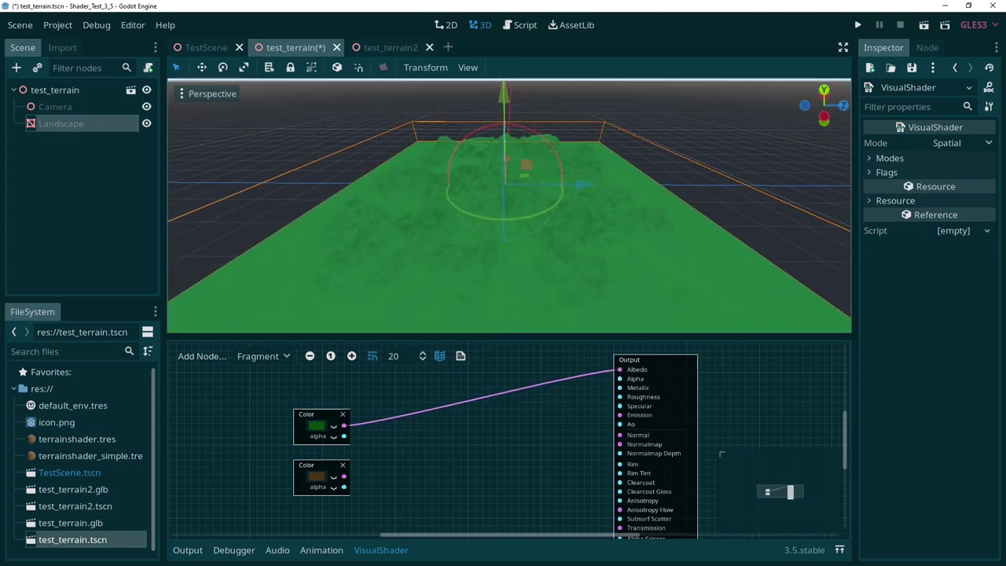
{"action": "right_click_drag", "start_coordinate": [573, 262], "coordinate": [572, 168]}
{"action": "scroll", "coordinate": [407, 448], "scroll_direction": "down", "scroll_amount": 4}
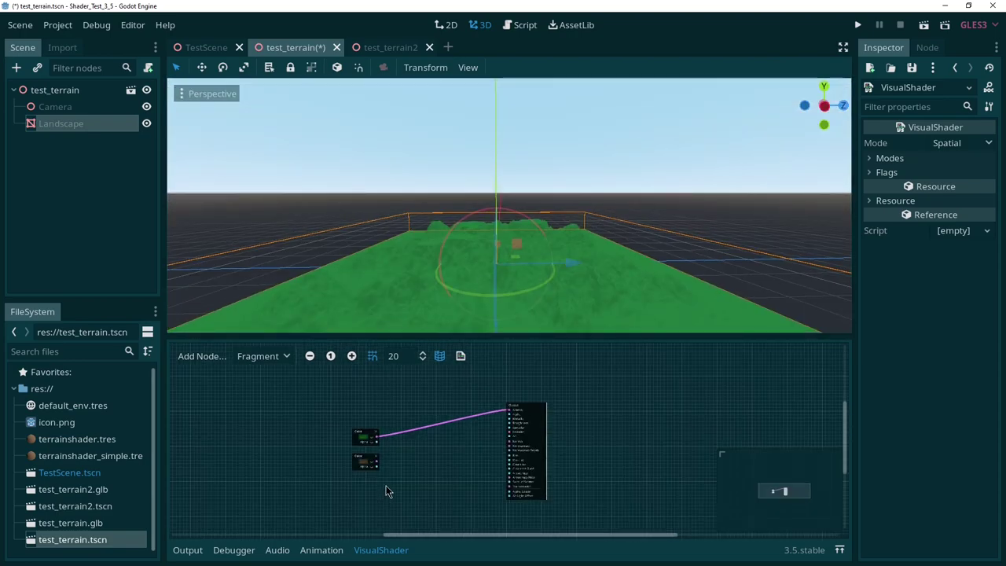
- Add a Normal input node to the fragment graph and place it above the two colour nodes
{"action": "scroll", "coordinate": [408, 435], "scroll_direction": "up", "scroll_amount": 5, "text": "ctrl"}
{"action": "scroll", "coordinate": [408, 466], "scroll_direction": "down", "scroll_amount": 3, "text": "ctrl"}
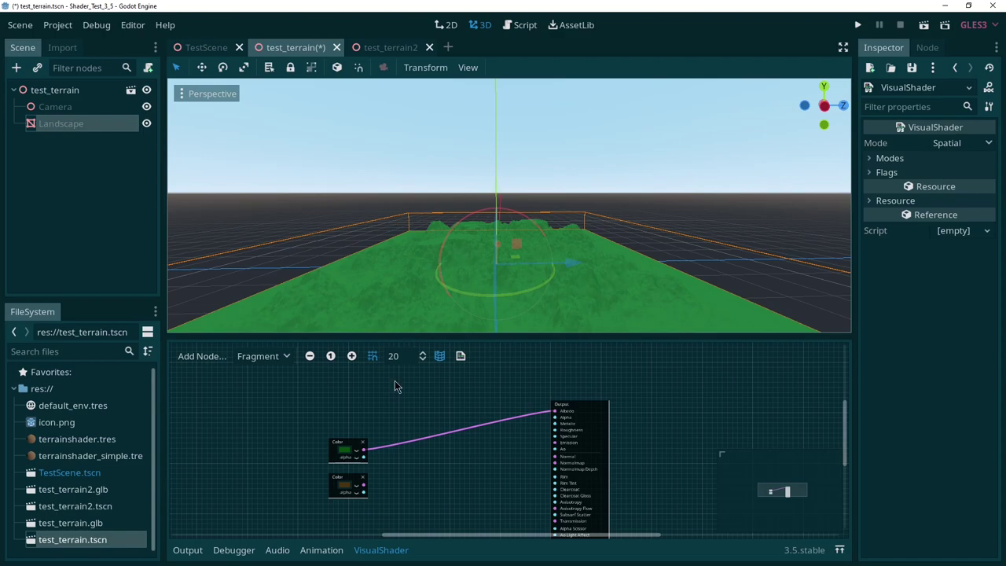
{"action": "right_click", "coordinate": [280, 391]}
{"action": "type", "text": "col"}
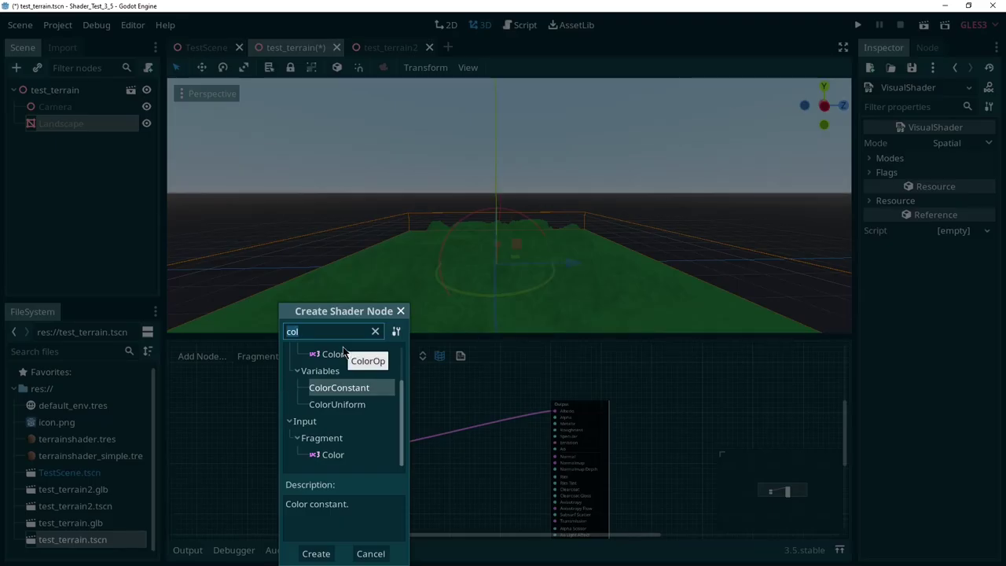
{"action": "type", "text": "norm"}
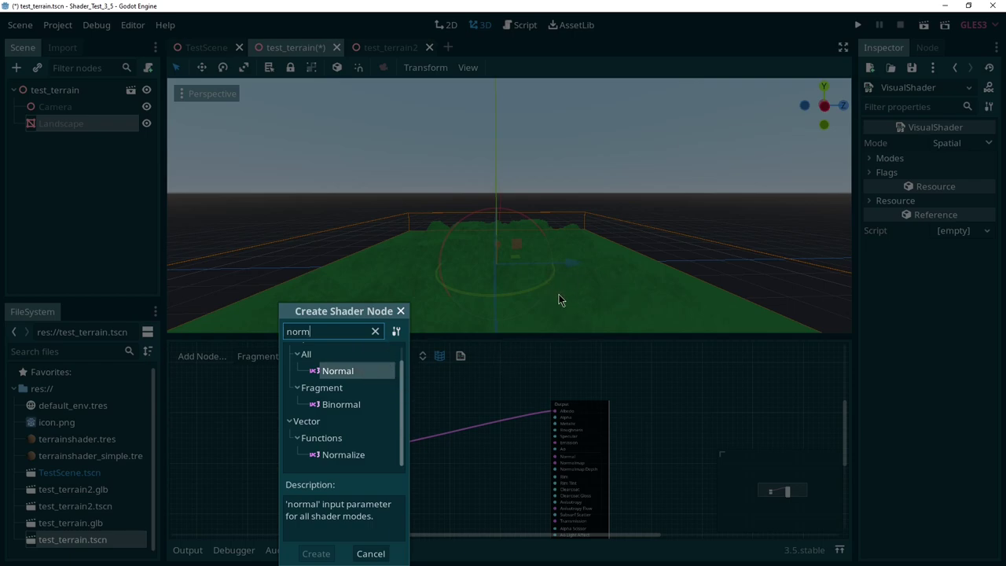
{"action": "scroll", "coordinate": [358, 369], "scroll_direction": "up", "scroll_amount": 1}
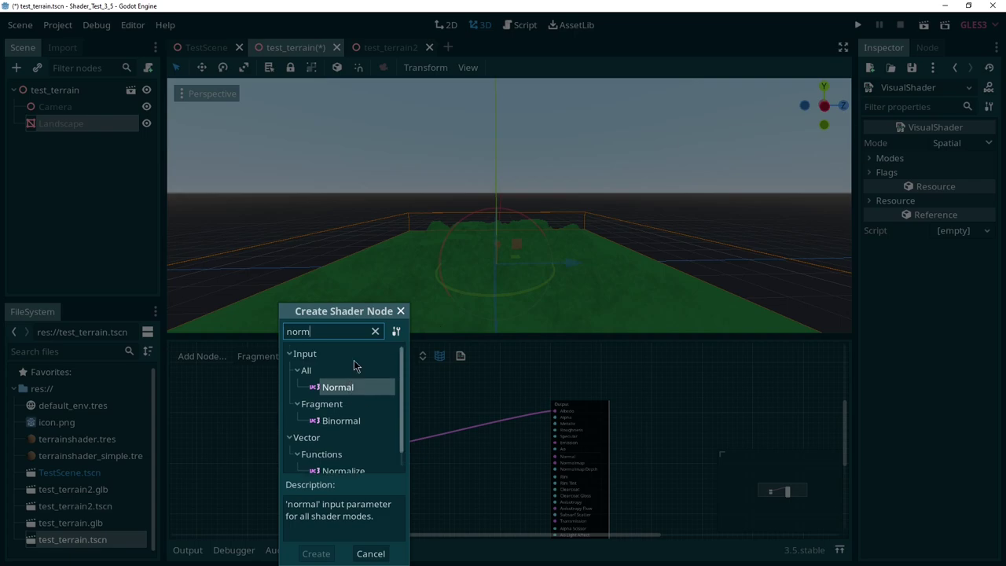
{"action": "double_click", "coordinate": [355, 385]}
{"action": "left_click_drag", "start_coordinate": [312, 399], "coordinate": [343, 382]}
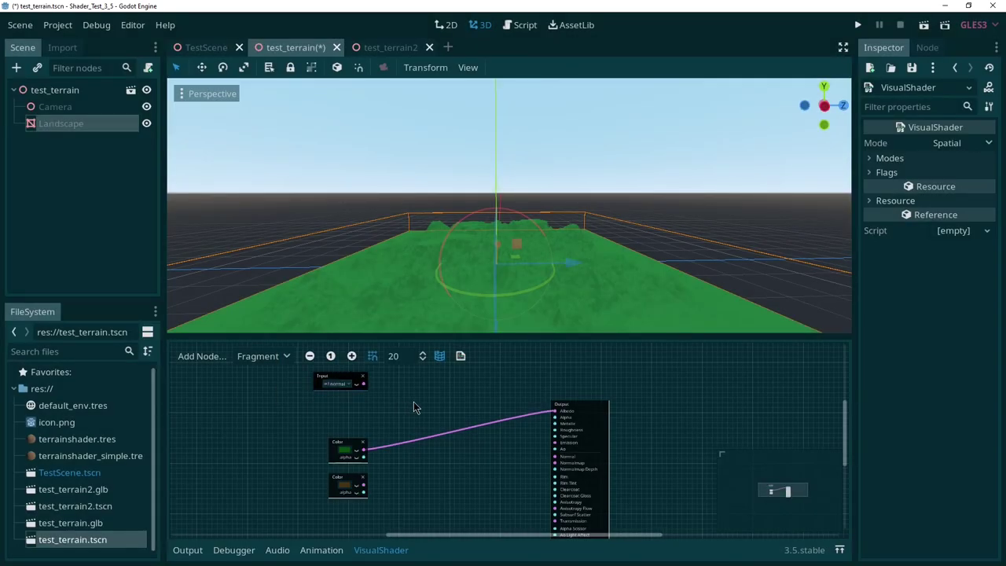
- Add a VectorConstant node between the Normal input and the Output node
{"action": "right_click", "coordinate": [372, 408]}
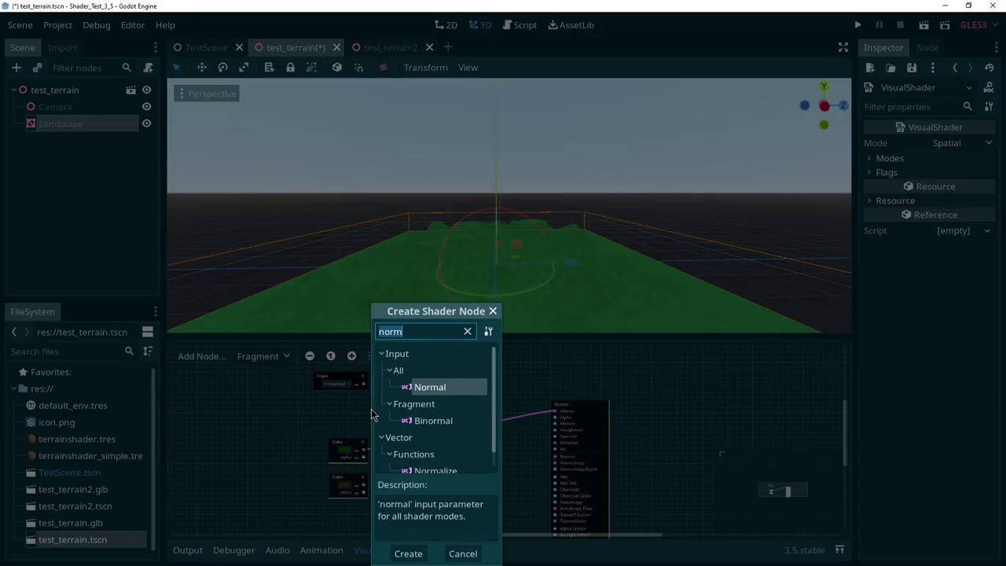
{"action": "type", "text": "v"}
{"action": "key", "text": "BackSpace"}
{"action": "type", "text": "vec"}
{"action": "scroll", "coordinate": [440, 424], "scroll_direction": "down", "scroll_amount": 5}
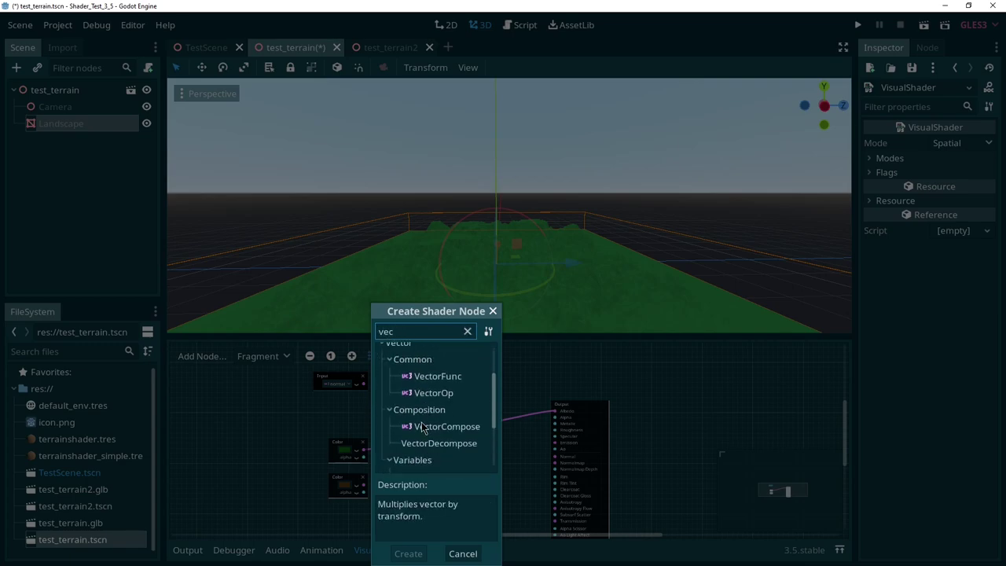
{"action": "double_click", "coordinate": [450, 431]}
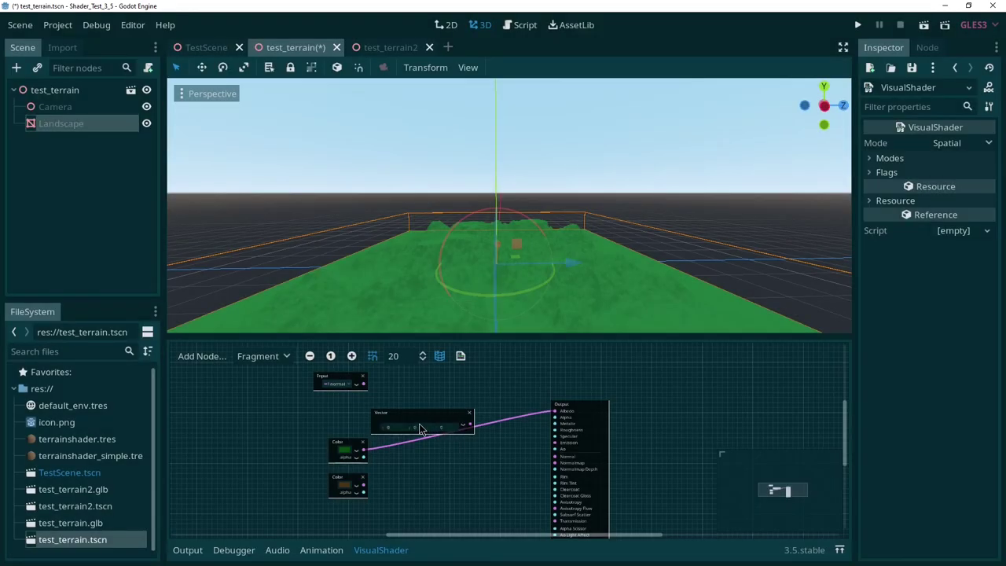
- Place the vector constant node between the Normal input and the green colour node and set its y value to 1
{"action": "left_click_drag", "start_coordinate": [415, 418], "coordinate": [342, 412]}
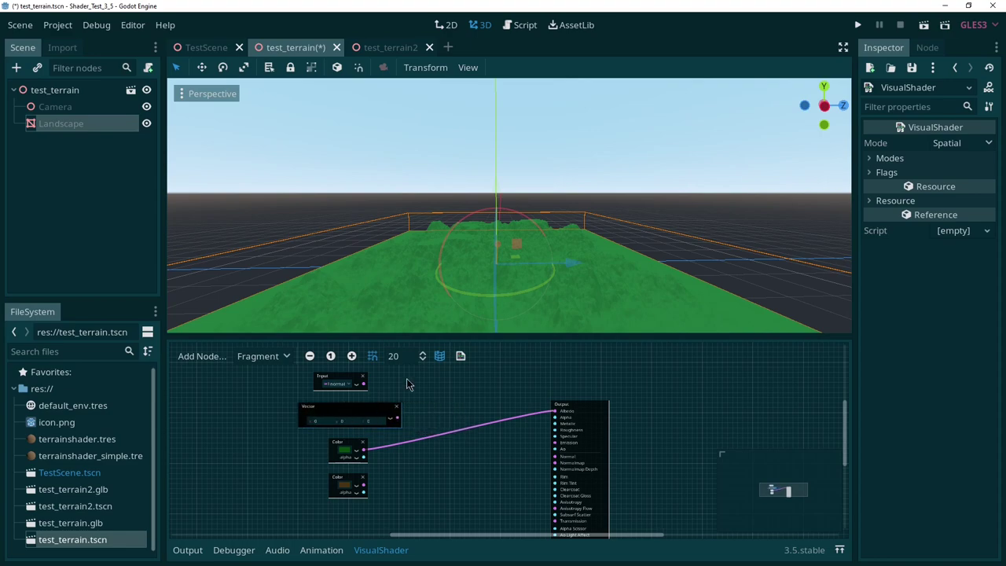
{"action": "middle_click_drag", "start_coordinate": [736, 203], "coordinate": [695, 207]}
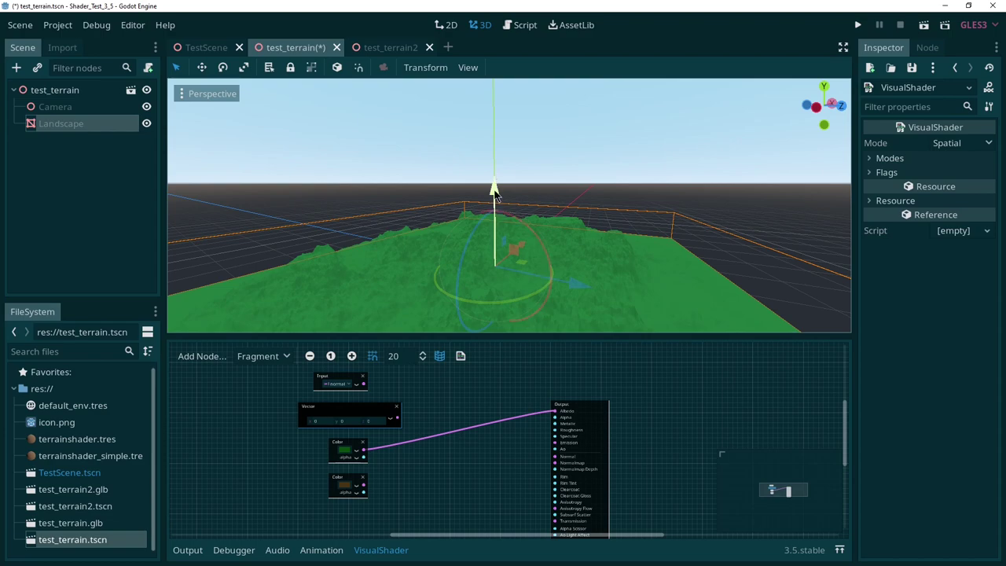
{"action": "left_click", "coordinate": [346, 424]}
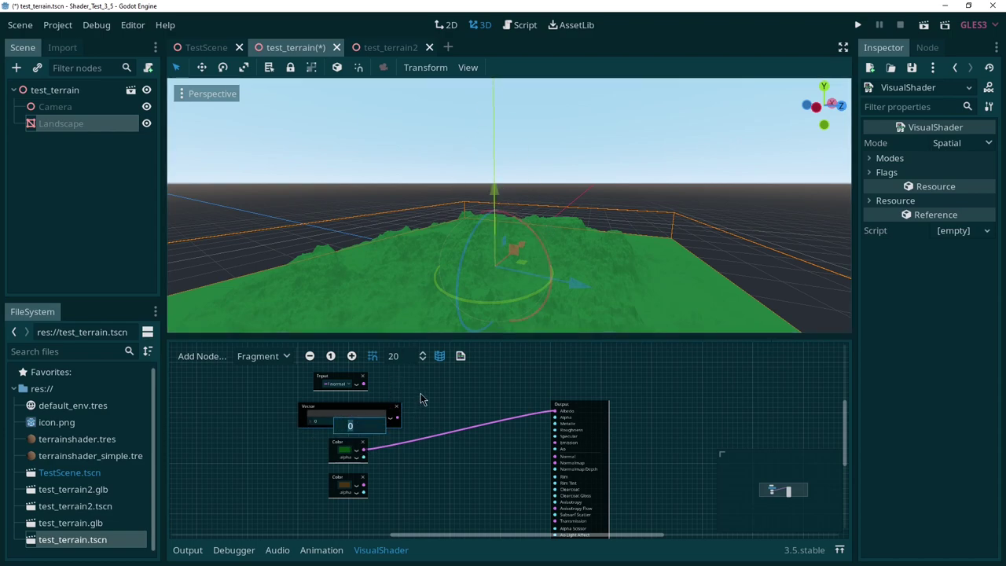
{"action": "type", "text": "1"}
{"action": "key", "text": "Return"}
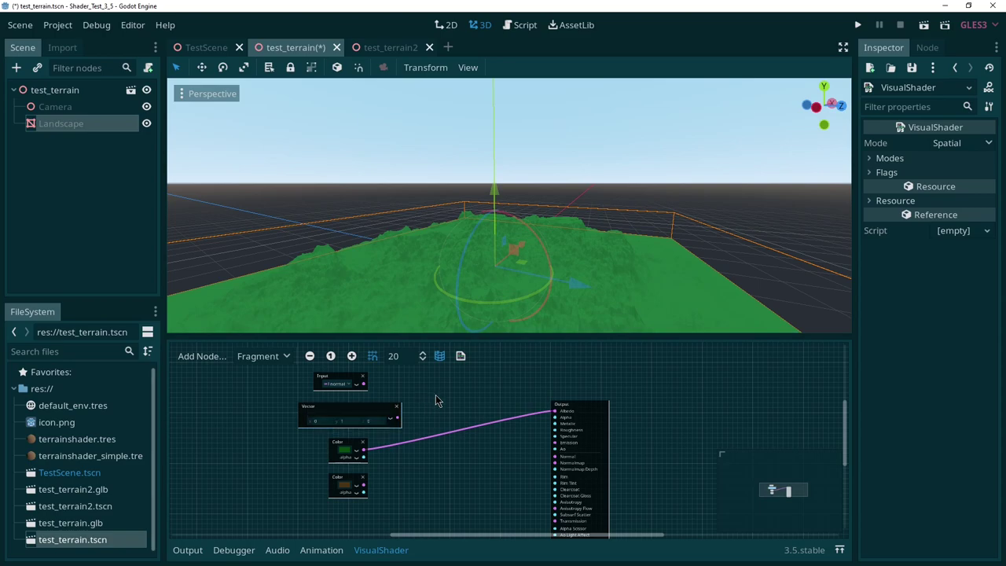
- Enlarge the shader graph area and shift the vector and Normal input nodes away from the Output to make room
{"action": "left_click_drag", "start_coordinate": [437, 344], "coordinate": [438, 233]}
{"action": "scroll", "coordinate": [492, 176], "scroll_direction": "down", "scroll_amount": 2}
{"action": "right_click_drag", "start_coordinate": [589, 126], "coordinate": [588, 161]}
{"action": "scroll", "coordinate": [398, 283], "scroll_direction": "up", "scroll_amount": 4, "text": "ctrl"}
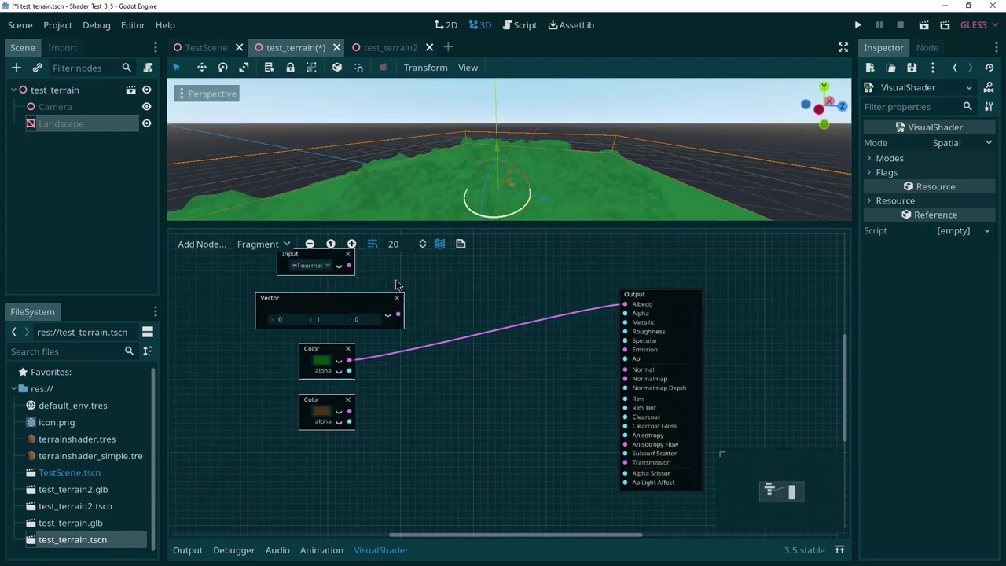
{"action": "right_click", "coordinate": [459, 293]}
{"action": "left_click", "coordinate": [435, 289]}
{"action": "scroll", "coordinate": [489, 312], "scroll_direction": "down", "scroll_amount": 2, "text": "ctrl"}
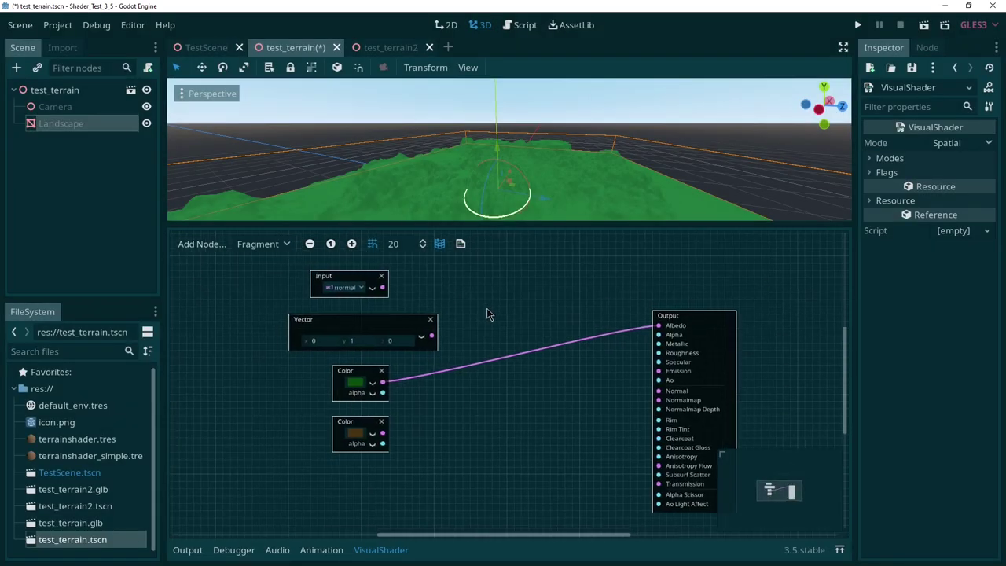
{"action": "left_click_drag", "start_coordinate": [377, 328], "coordinate": [308, 329]}
{"action": "left_click_drag", "start_coordinate": [373, 278], "coordinate": [351, 271]}
- Add a Dot product node beside the Normal input and vector nodes
{"action": "right_click", "coordinate": [417, 295]}
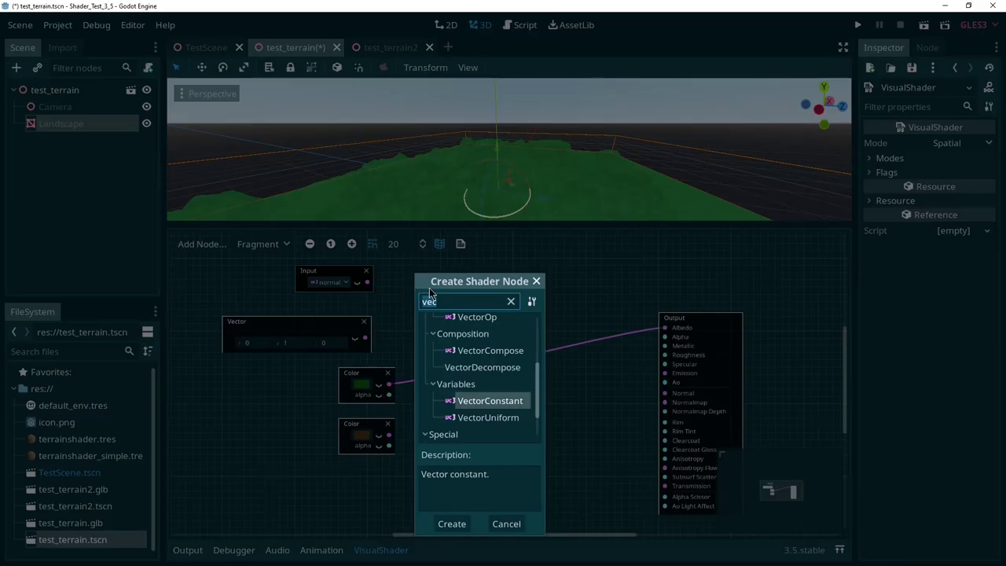
{"action": "type", "text": "dot"}
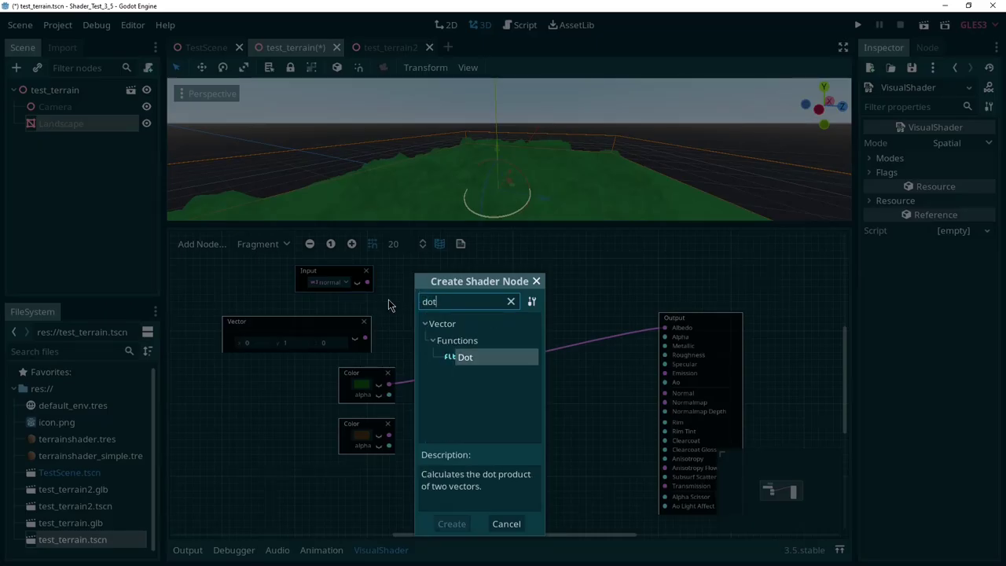
{"action": "key", "text": "Return"}
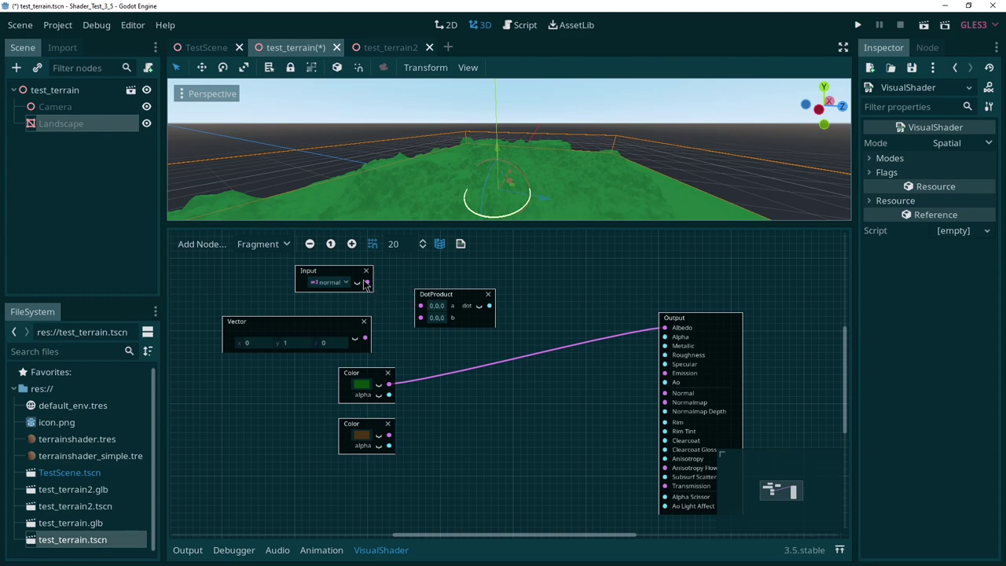
- Connect the Normal input to the DotProduct's a and the vector constant to its b
{"action": "mouse_move", "coordinate": [367, 282]}
{"action": "left_mouse_down"}
{"action": "mouse_move", "coordinate": [393, 300]}
{"action": "mouse_move", "coordinate": [376, 283]}
{"action": "left_mouse_up"}
{"action": "left_click", "coordinate": [563, 304]}
{"action": "right_click_drag", "start_coordinate": [486, 186], "coordinate": [354, 174]}
{"action": "right_click_drag", "start_coordinate": [440, 153], "coordinate": [522, 157]}
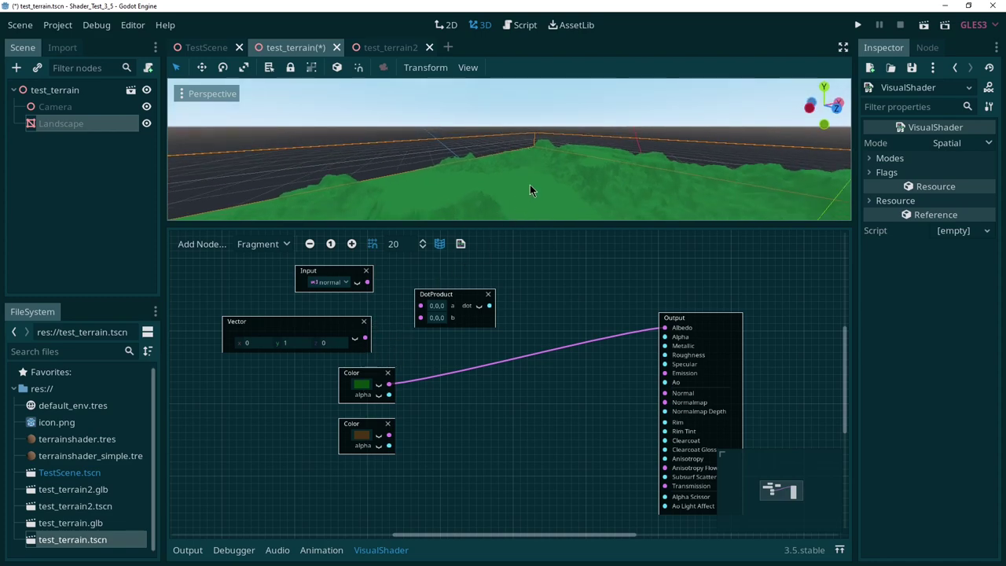
{"action": "right_click_drag", "start_coordinate": [530, 188], "coordinate": [530, 188]}
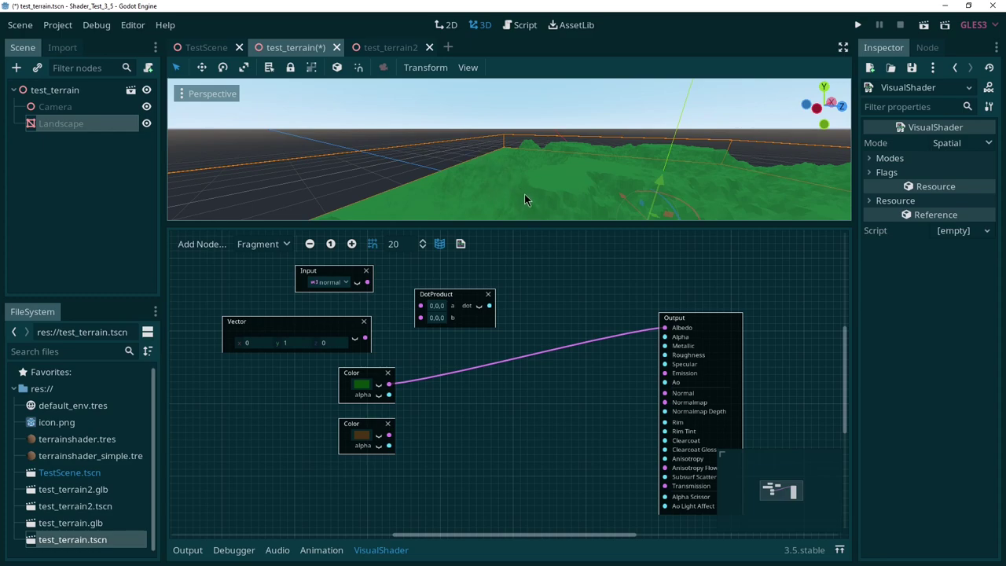
{"action": "scroll", "coordinate": [524, 193], "scroll_direction": "down", "scroll_amount": 3}
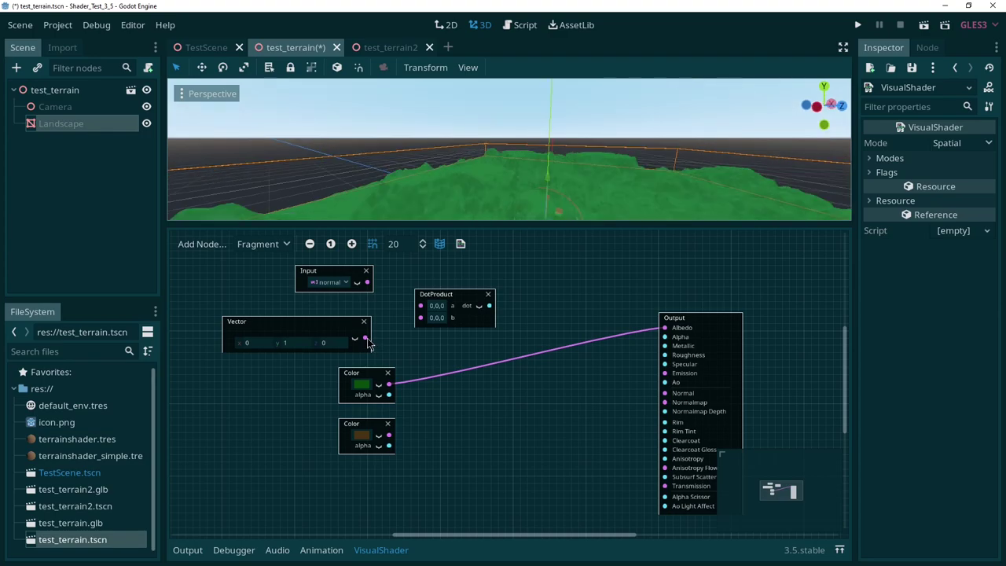
{"action": "left_click_drag", "start_coordinate": [366, 339], "coordinate": [421, 317]}
{"action": "left_click_drag", "start_coordinate": [367, 281], "coordinate": [421, 305]}
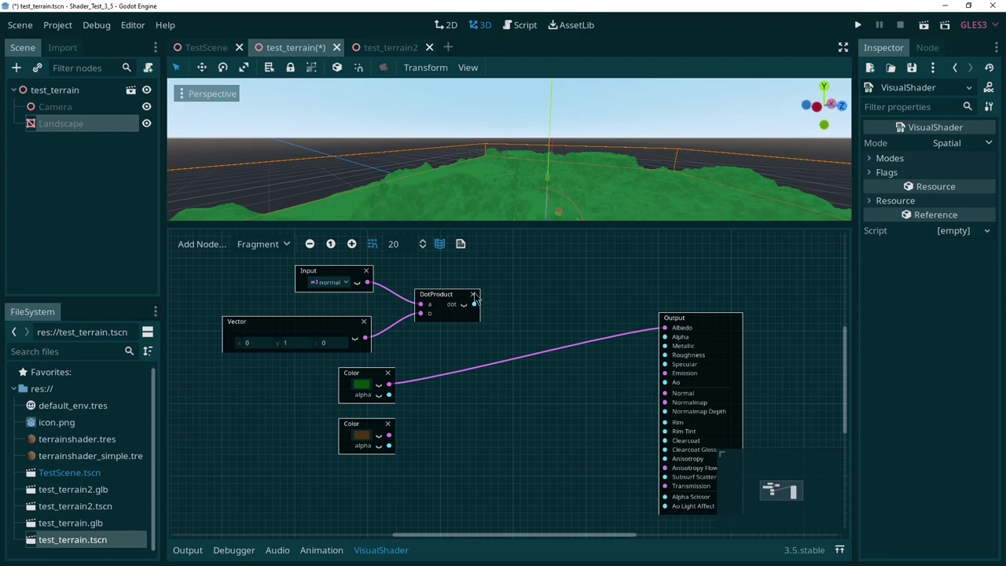
- Add a conditional If node and place it between the DotProduct and the Output
{"action": "right_click", "coordinate": [556, 283]}
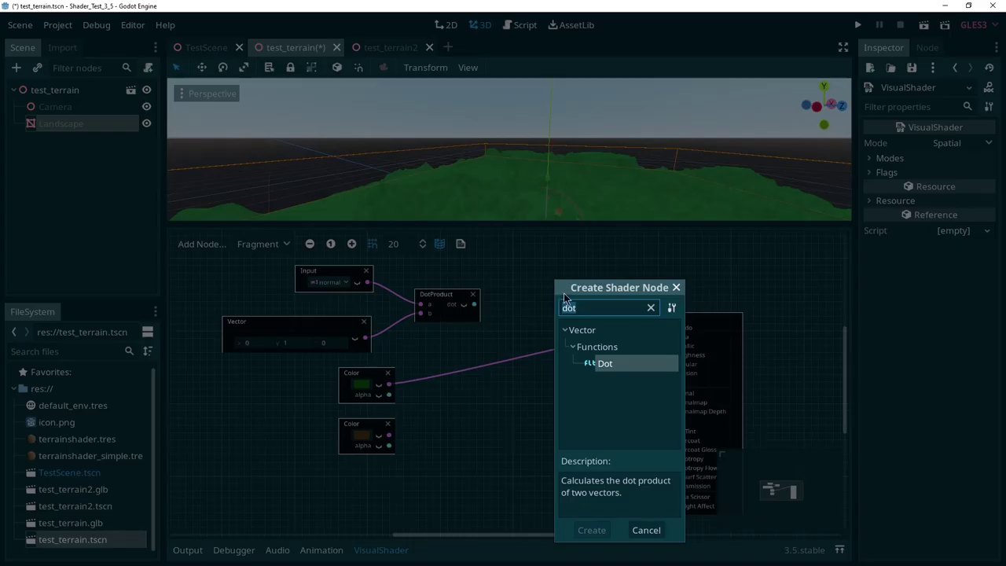
{"action": "type", "text": "if"}
{"action": "scroll", "coordinate": [615, 368], "scroll_direction": "down", "scroll_amount": 1}
{"action": "double_click", "coordinate": [615, 430]}
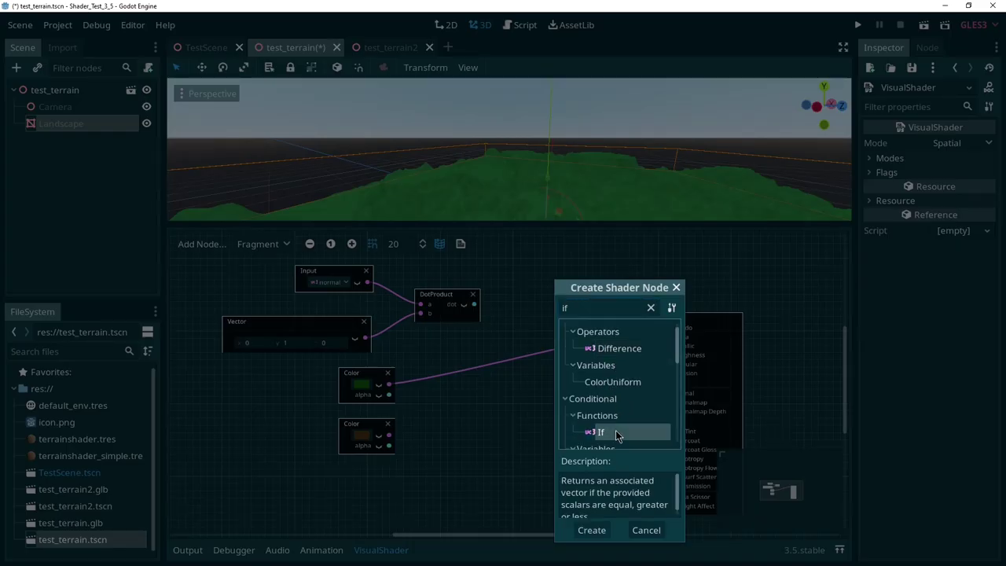
{"action": "left_click_drag", "start_coordinate": [589, 307], "coordinate": [558, 282]}
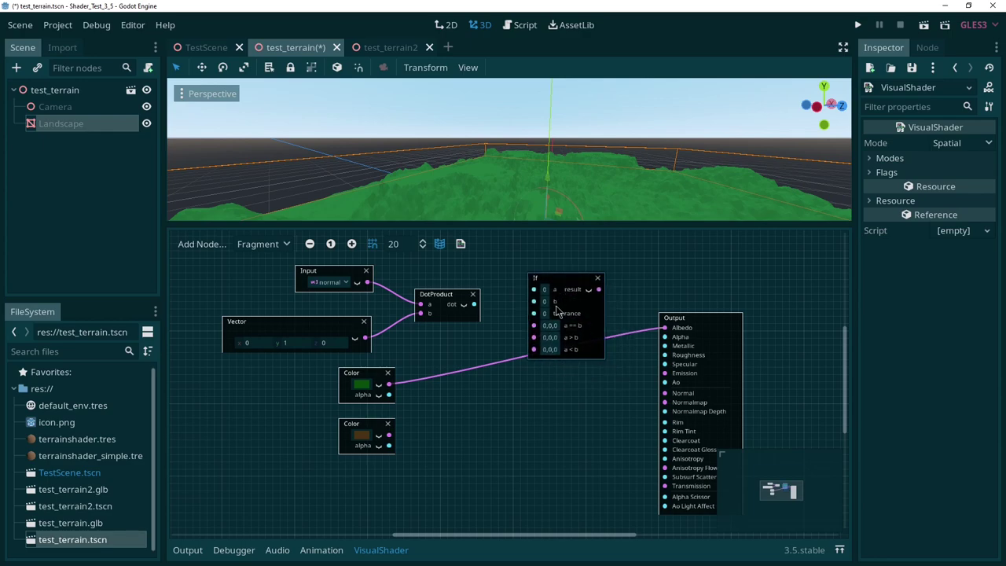
- Connect the DotProduct result to the If node's a and set its b value to 0.95
{"action": "scroll", "coordinate": [557, 318], "scroll_direction": "up", "scroll_amount": 2, "text": "ctrl"}
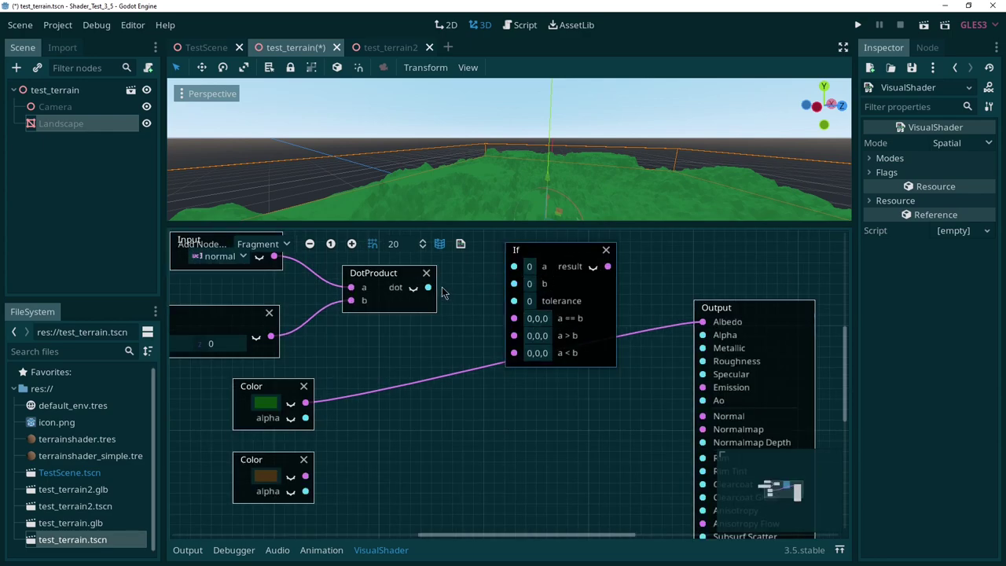
{"action": "left_click_drag", "start_coordinate": [428, 287], "coordinate": [549, 274]}
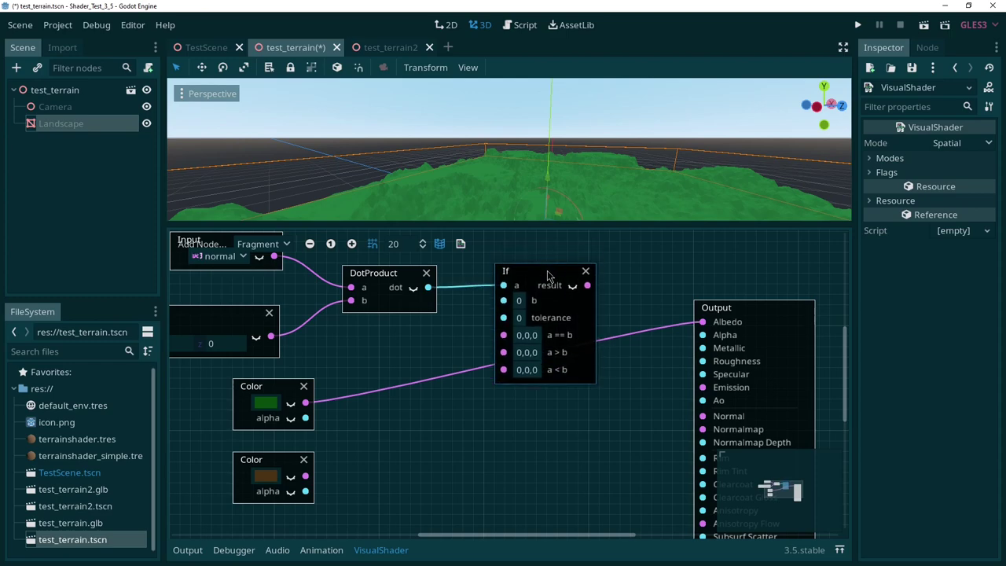
{"action": "left_click", "coordinate": [519, 300]}
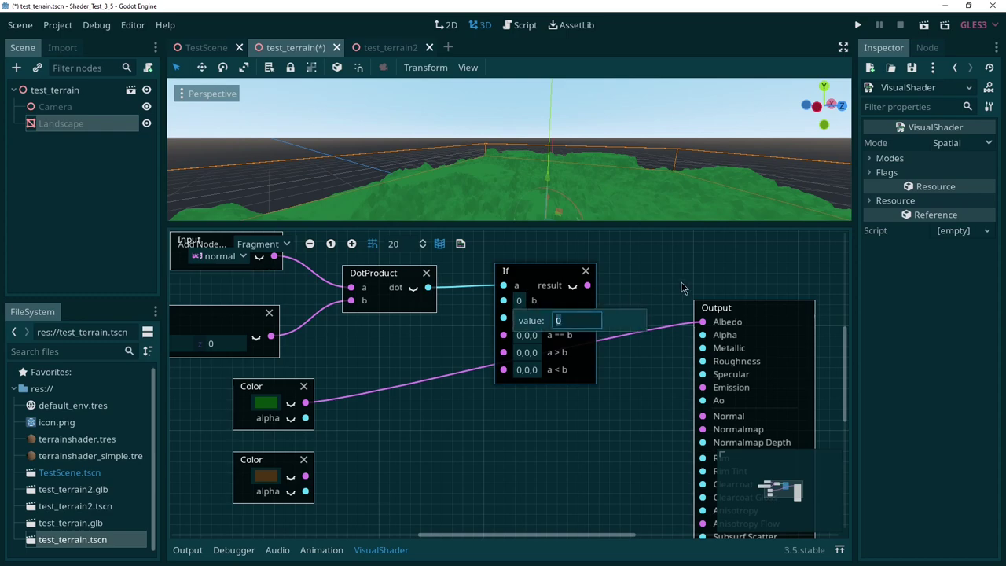
{"action": "type", "text": "0.94"}
{"action": "key", "text": "BackSpace"}
{"action": "type", "text": "5"}
{"action": "key", "text": "Return"}
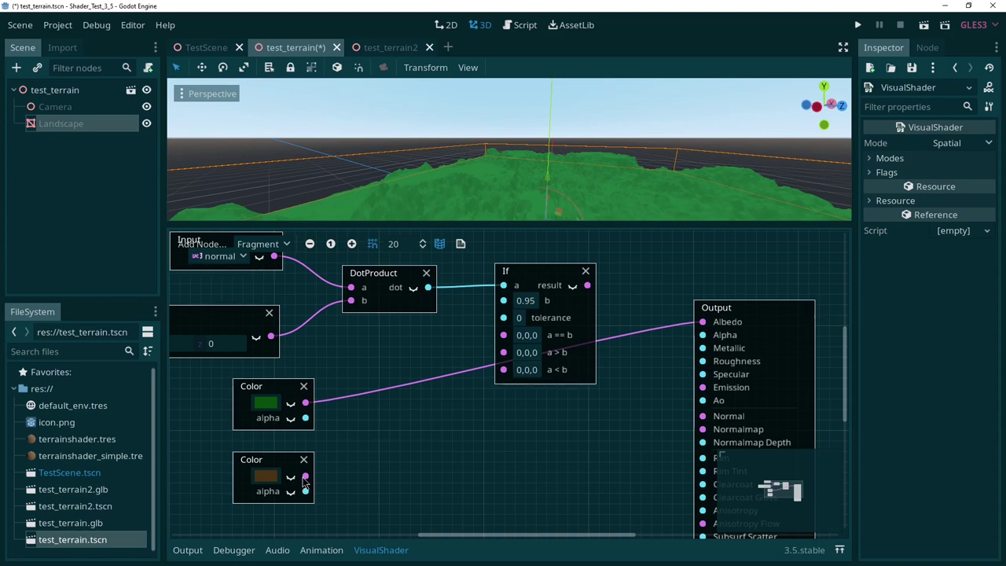
- Connect the brown colour to the If node's a < b and the green colour to its a > b and a == b
{"action": "left_click_drag", "start_coordinate": [305, 477], "coordinate": [504, 369]}
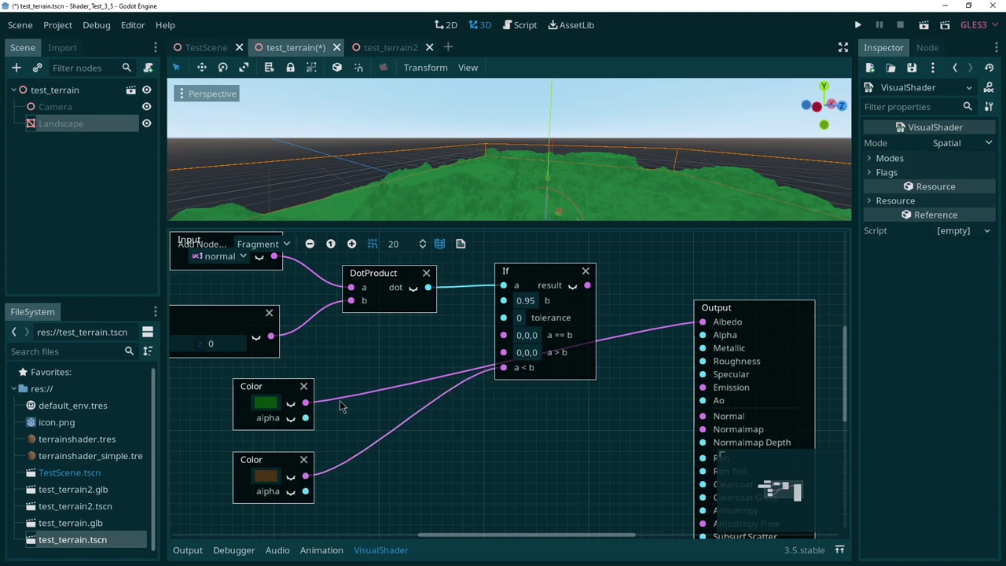
{"action": "left_click_drag", "start_coordinate": [306, 402], "coordinate": [504, 351]}
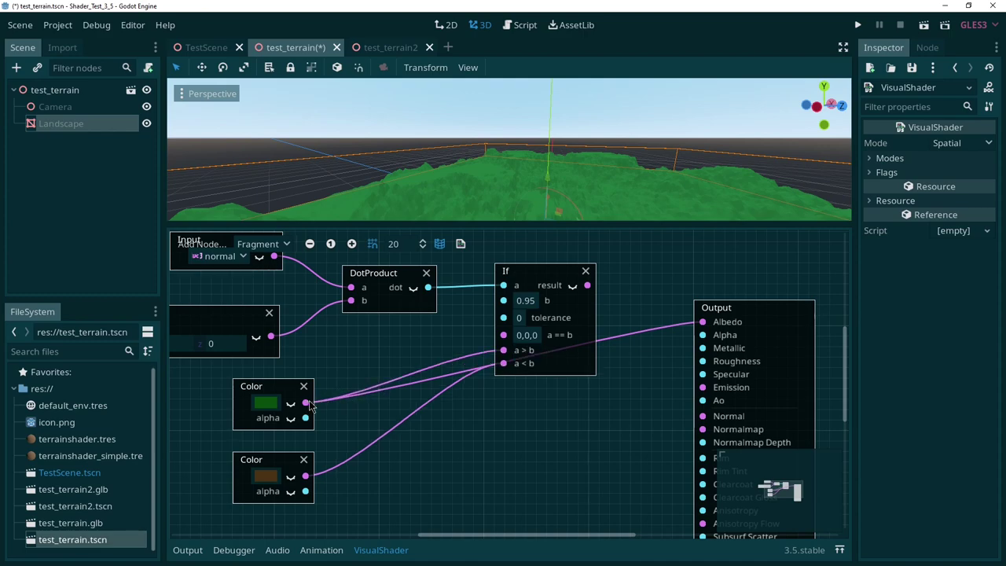
{"action": "left_click_drag", "start_coordinate": [306, 403], "coordinate": [504, 334]}
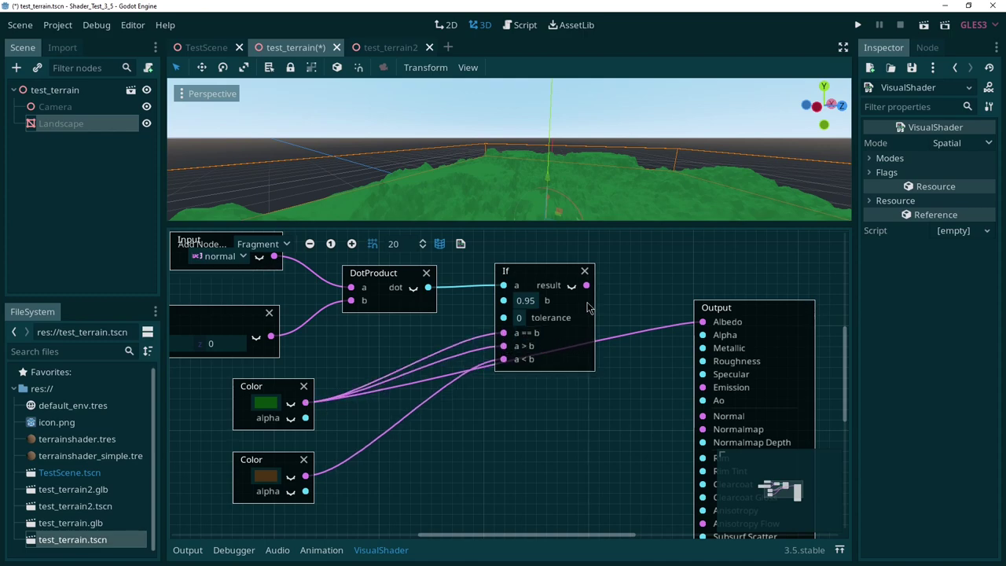
- Connect the If node's result to the Output's Albedo and check the terrain's colouring in the 3D view
{"action": "left_click_drag", "start_coordinate": [588, 288], "coordinate": [702, 326]}
{"action": "right_click_drag", "start_coordinate": [647, 184], "coordinate": [711, 149]}
{"action": "scroll", "coordinate": [444, 168], "scroll_direction": "down", "scroll_amount": 7}
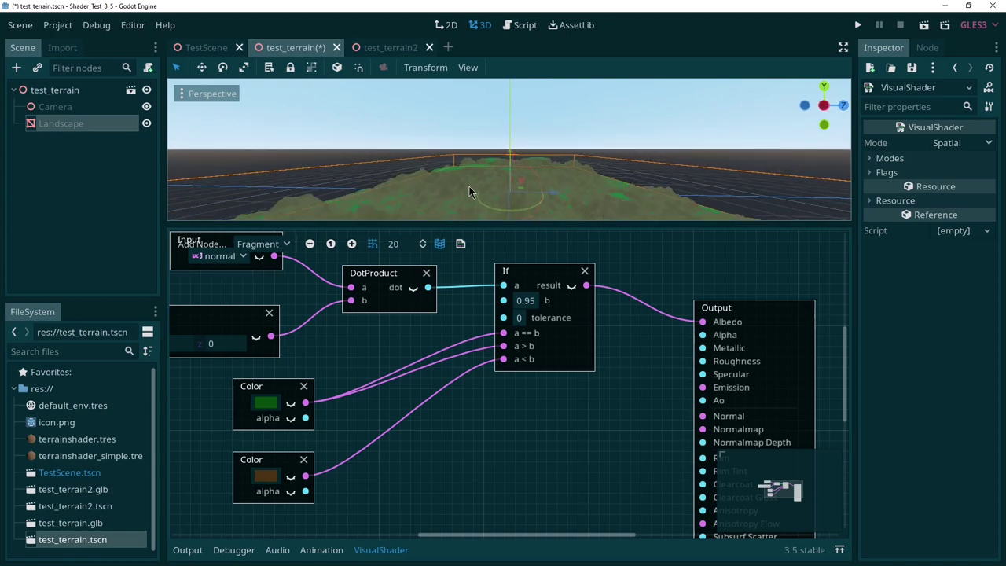
{"action": "key", "text": "w"}
{"action": "right_click_drag", "start_coordinate": [666, 148], "coordinate": [641, 149]}
- Set the If node's b value to 0.8, enlarge the 3D view and examine the terrain's colours from different angles
{"action": "left_click", "coordinate": [537, 303]}
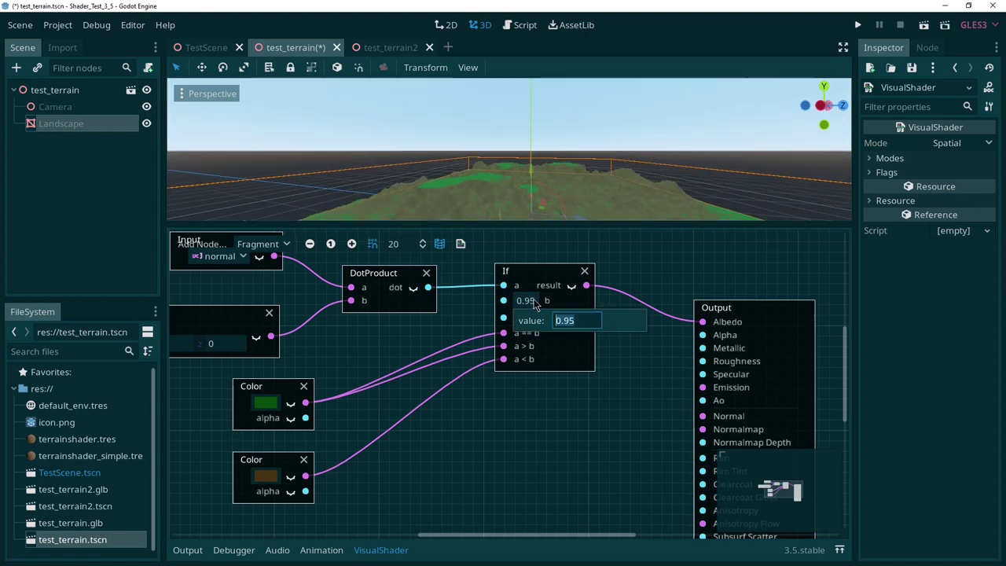
{"action": "type", "text": "0.8"}
{"action": "key", "text": "Return"}
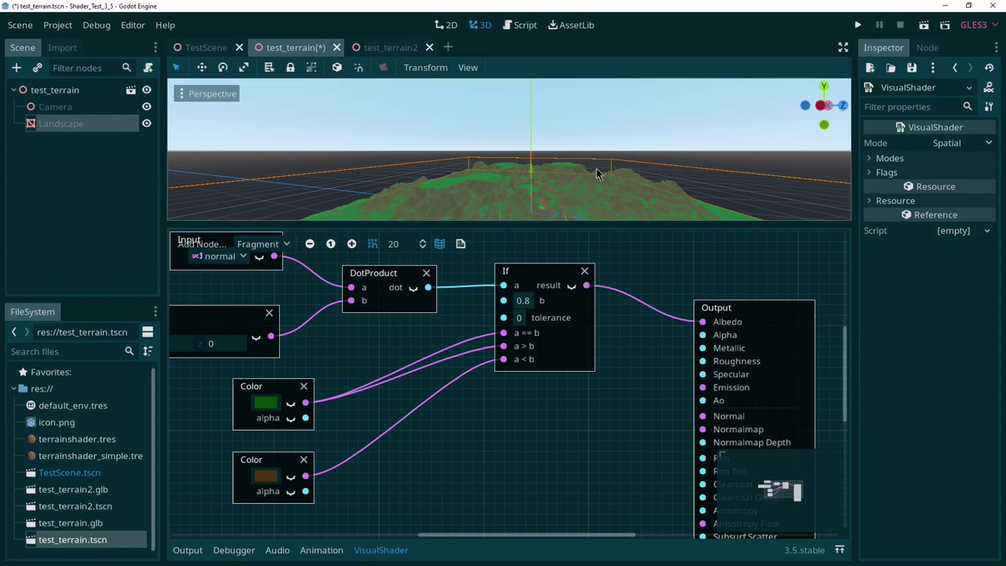
{"action": "left_click_drag", "start_coordinate": [585, 225], "coordinate": [617, 336]}
{"action": "right_click_drag", "start_coordinate": [566, 197], "coordinate": [566, 321]}
{"action": "right_click_drag", "start_coordinate": [464, 231], "coordinate": [500, 171]}
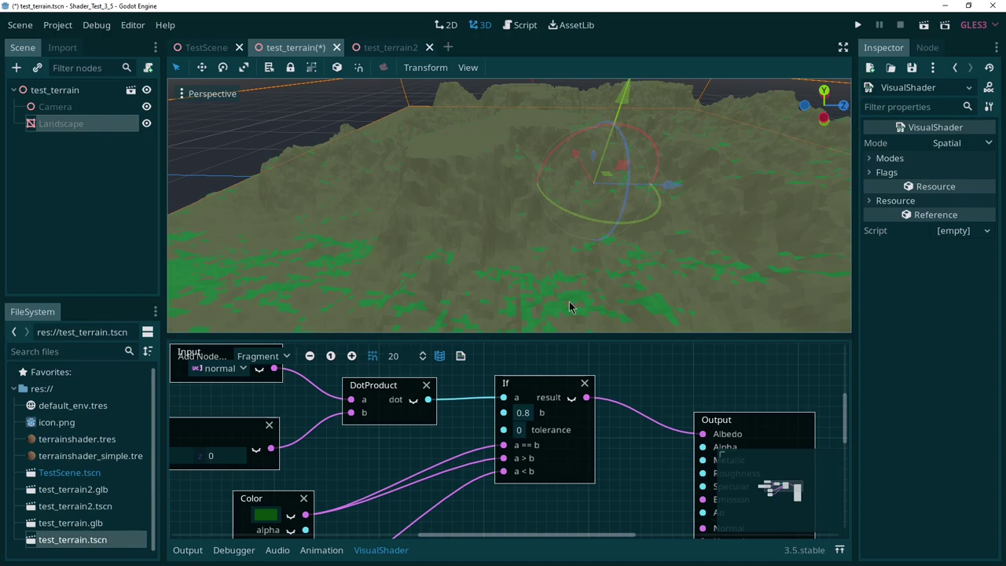
{"action": "right_click_drag", "start_coordinate": [550, 267], "coordinate": [550, 267]}
{"action": "right_click_drag", "start_coordinate": [554, 208], "coordinate": [523, 220]}
- Add an InvCamera input node above the Normal input and move both away from the DotProduct to make room
{"action": "scroll", "coordinate": [537, 375], "scroll_direction": "down", "scroll_amount": 4, "text": "ctrl"}
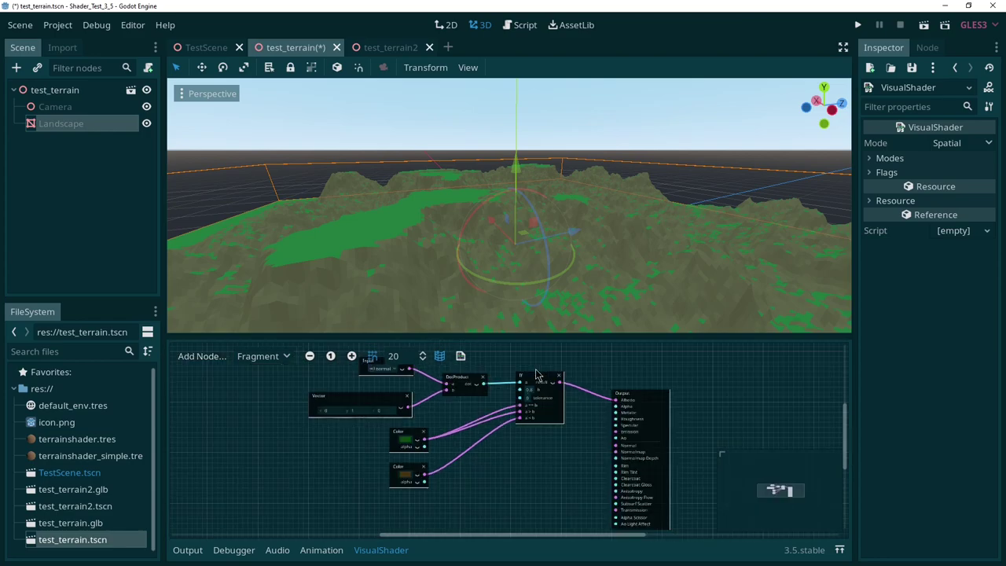
{"action": "scroll", "coordinate": [419, 468], "scroll_direction": "up", "scroll_amount": 3, "text": "ctrl"}
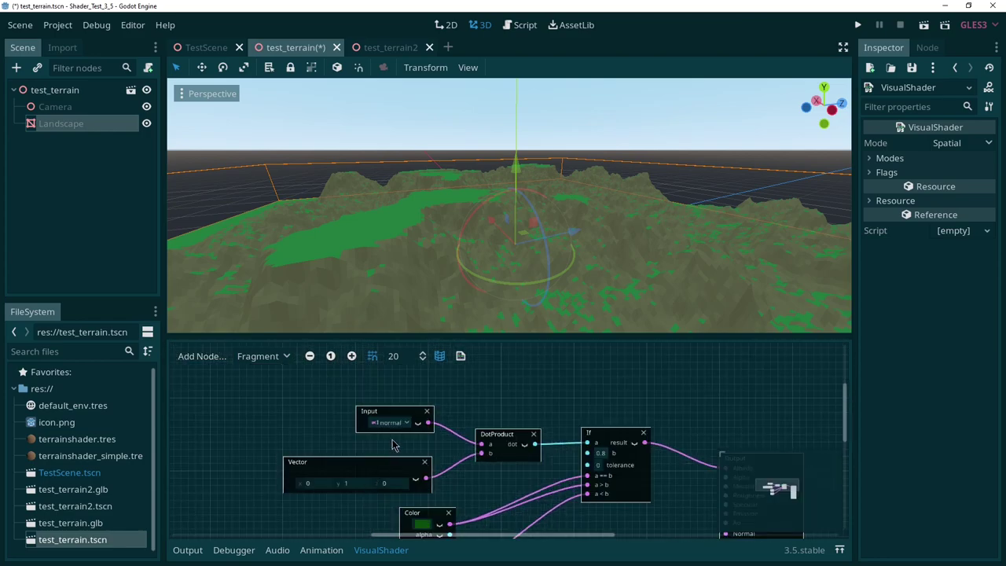
{"action": "right_click", "coordinate": [481, 378]}
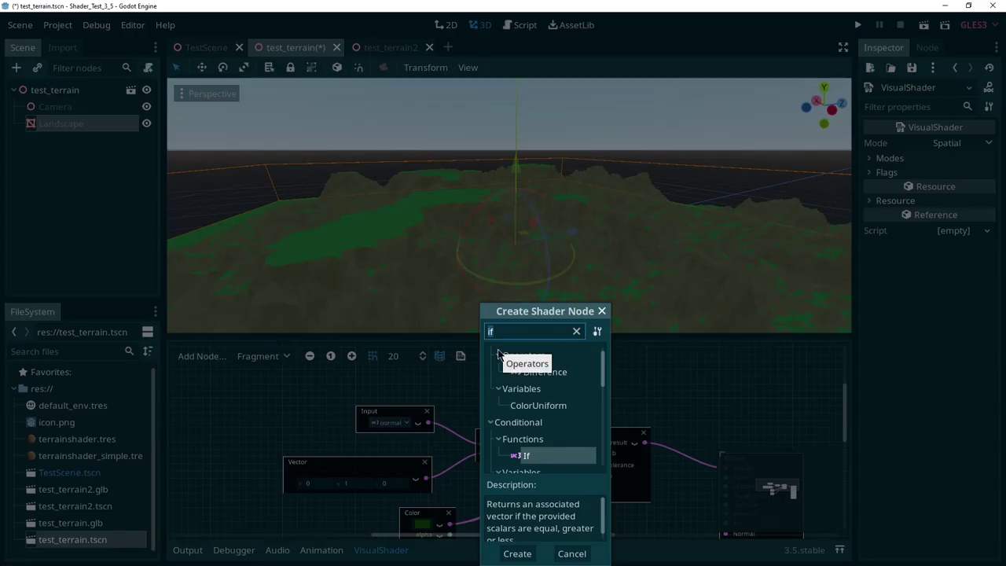
{"action": "type", "text": "camera"}
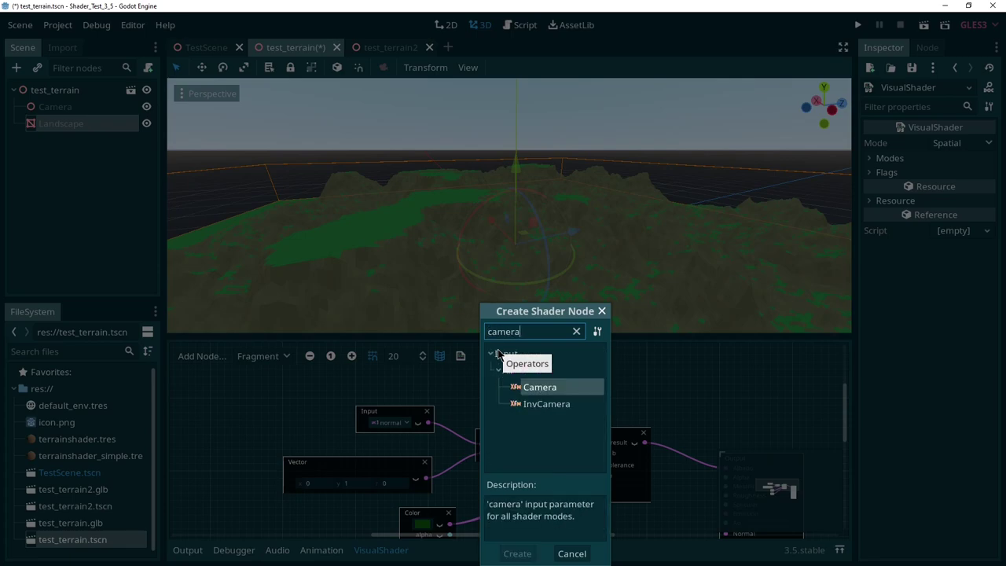
{"action": "double_click", "coordinate": [547, 404]}
{"action": "left_click_drag", "start_coordinate": [513, 381], "coordinate": [395, 381]}
{"action": "scroll", "coordinate": [469, 405], "scroll_direction": "down", "scroll_amount": 2, "text": "ctrl"}
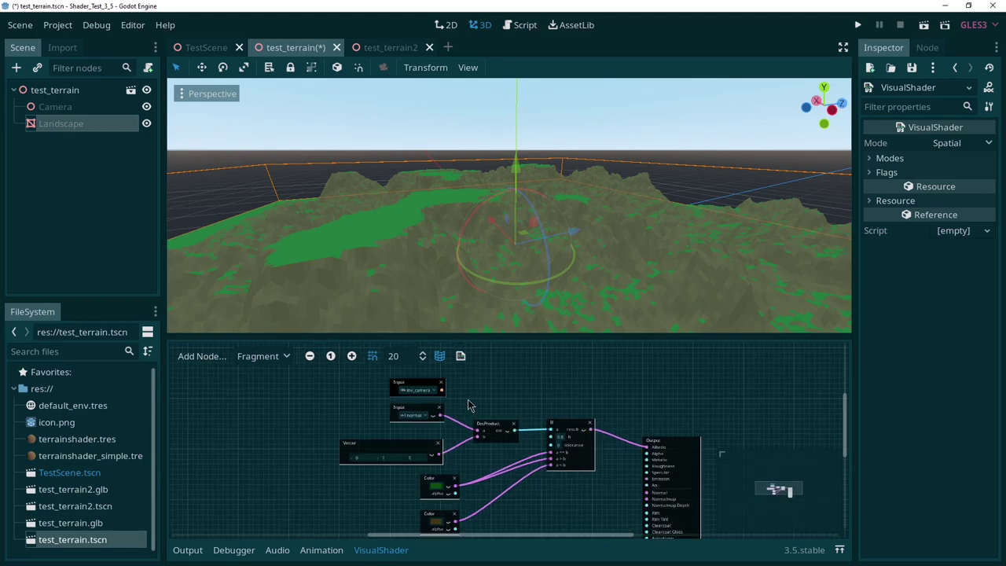
{"action": "scroll", "coordinate": [438, 383], "scroll_direction": "up", "scroll_amount": 2, "text": "ctrl"}
{"action": "left_click_drag", "start_coordinate": [415, 417], "coordinate": [350, 414]}
{"action": "left_click_drag", "start_coordinate": [415, 393], "coordinate": [350, 378]}
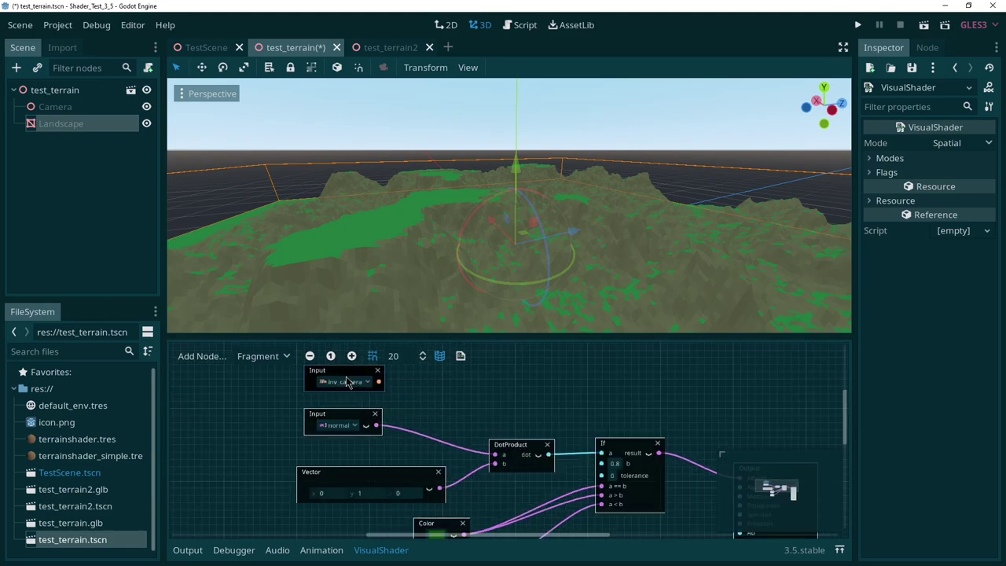
{"action": "right_click", "coordinate": [429, 394]}
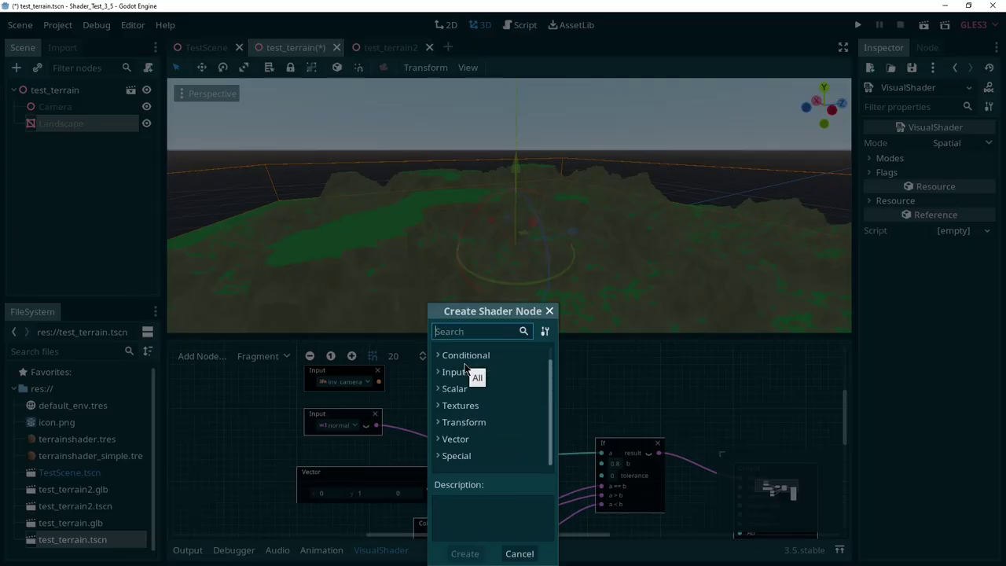
{"action": "type", "text": "mul"}
{"action": "left_click", "coordinate": [518, 425]}
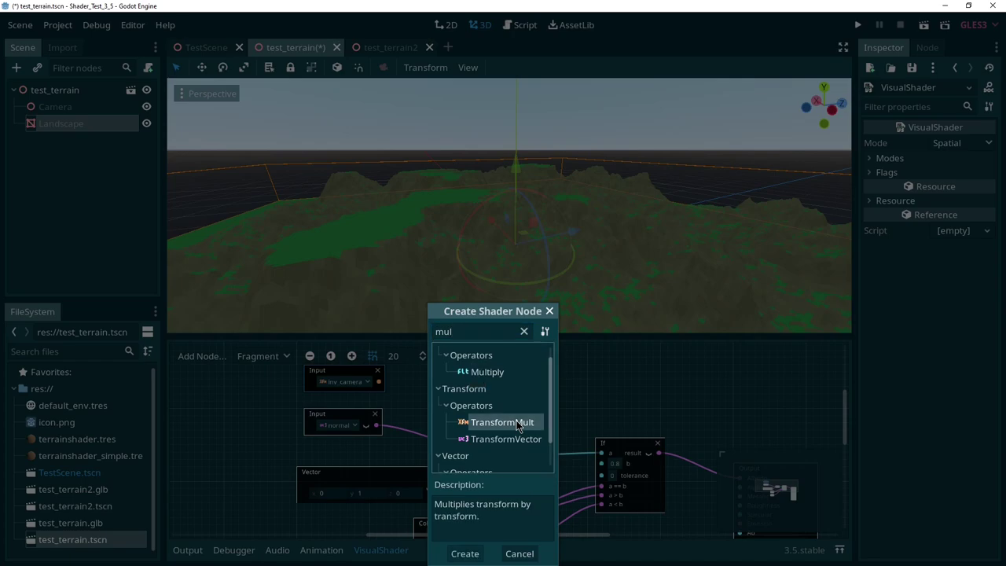
{"action": "double_click", "coordinate": [518, 425]}
- Add a TransformVectorMult node and connect the InvCamera input to its a and the Normal input to its b
{"action": "right_click", "coordinate": [440, 380]}
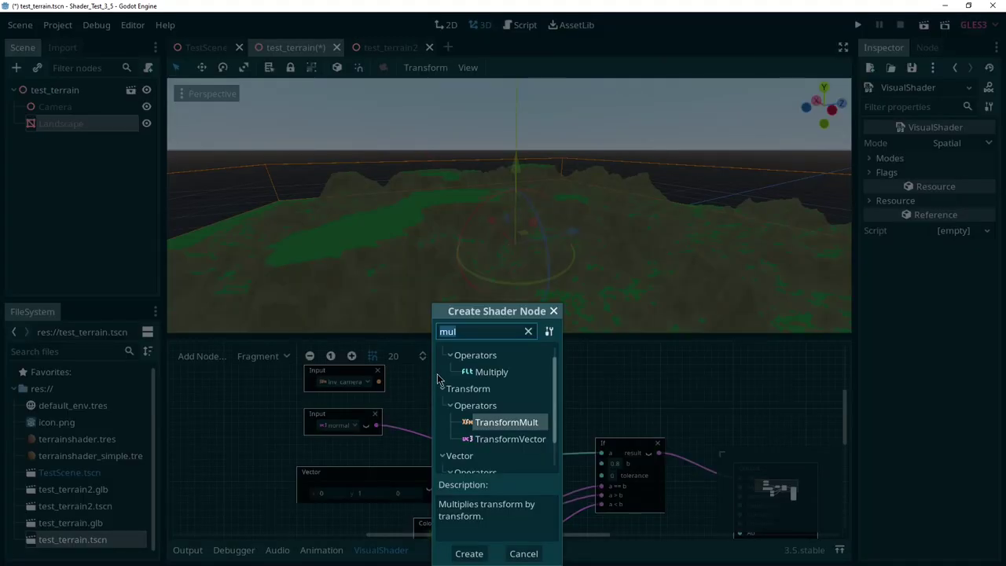
{"action": "scroll", "coordinate": [514, 399], "scroll_direction": "down", "scroll_amount": 1}
{"action": "double_click", "coordinate": [504, 412]}
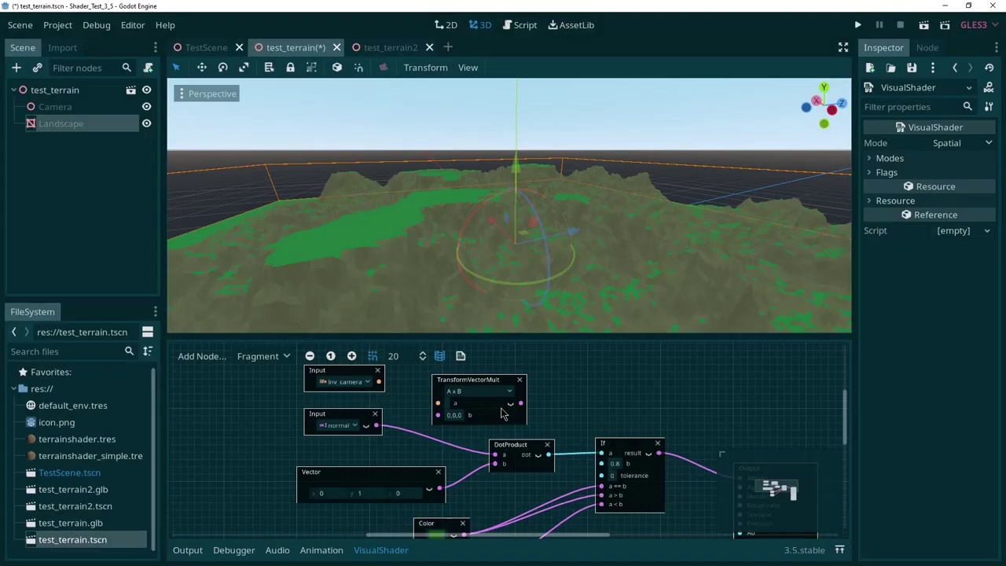
{"action": "left_click_drag", "start_coordinate": [378, 382], "coordinate": [438, 402]}
{"action": "left_click_drag", "start_coordinate": [375, 425], "coordinate": [438, 410]}
- Move the InvCamera and Normal inputs away from the TransformVectorMult node and set its multiplication order to B x A
{"action": "left_click_drag", "start_coordinate": [355, 373], "coordinate": [298, 373]}
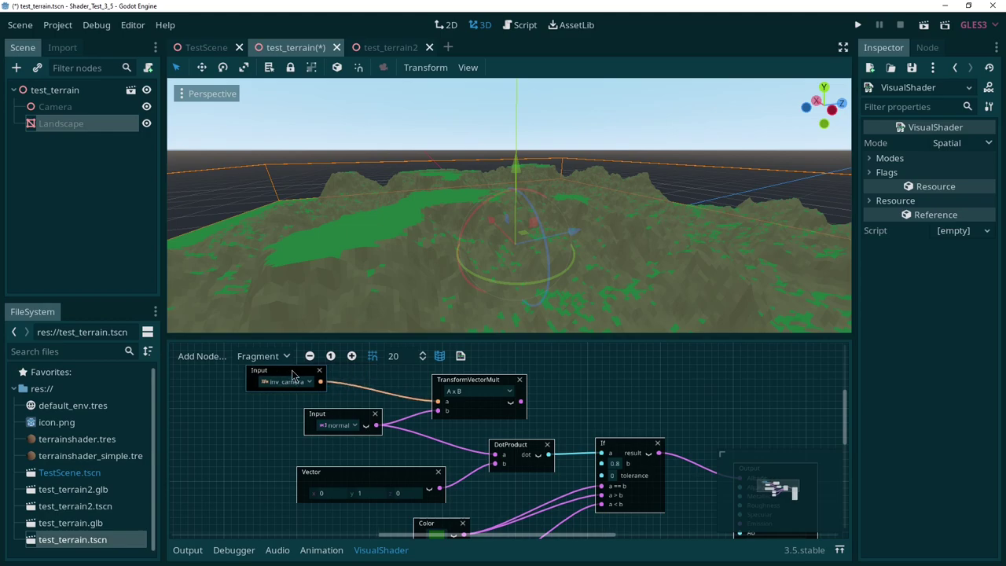
{"action": "left_click_drag", "start_coordinate": [339, 418], "coordinate": [289, 420]}
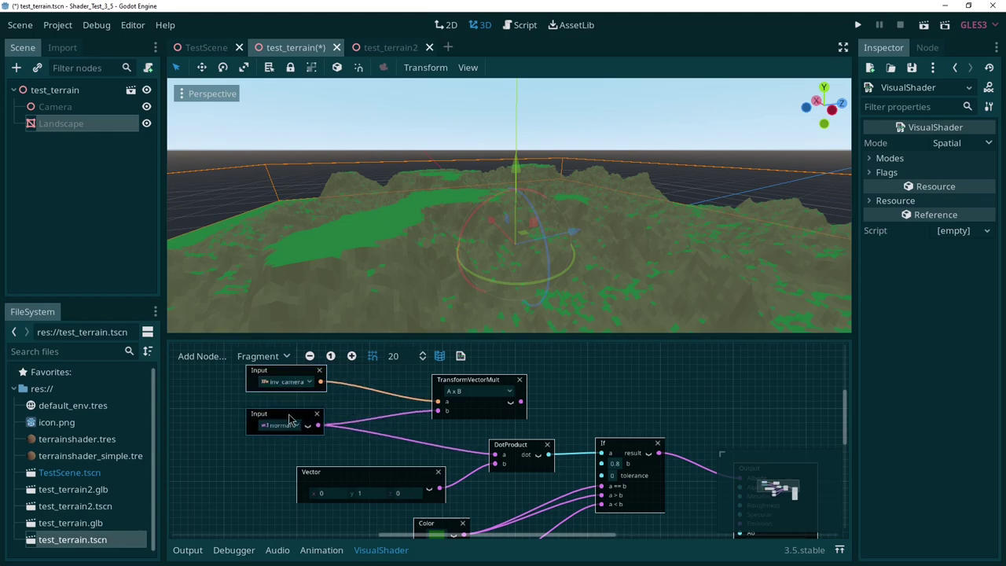
{"action": "left_click", "coordinate": [464, 392]}
{"action": "left_click", "coordinate": [472, 423]}
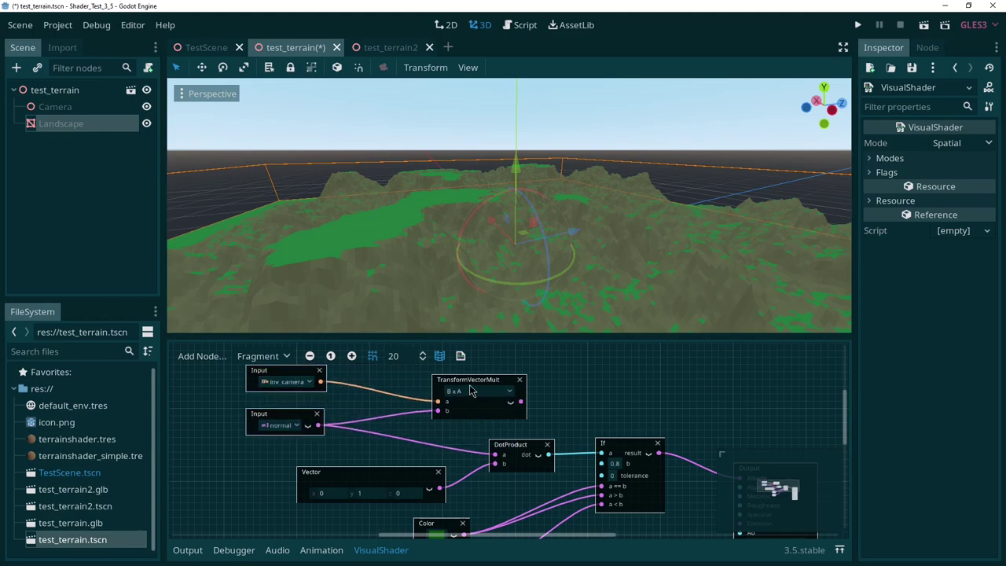
- Connect the TransformVectorMult node's output to the DotProduct's a input
{"action": "left_click_drag", "start_coordinate": [472, 391], "coordinate": [496, 460]}
{"action": "key", "text": "Escape"}
{"action": "left_click_drag", "start_coordinate": [459, 409], "coordinate": [494, 456]}
{"action": "key", "text": "Escape"}
{"action": "scroll", "coordinate": [492, 456], "scroll_direction": "up", "scroll_amount": 2, "text": "ctrl"}
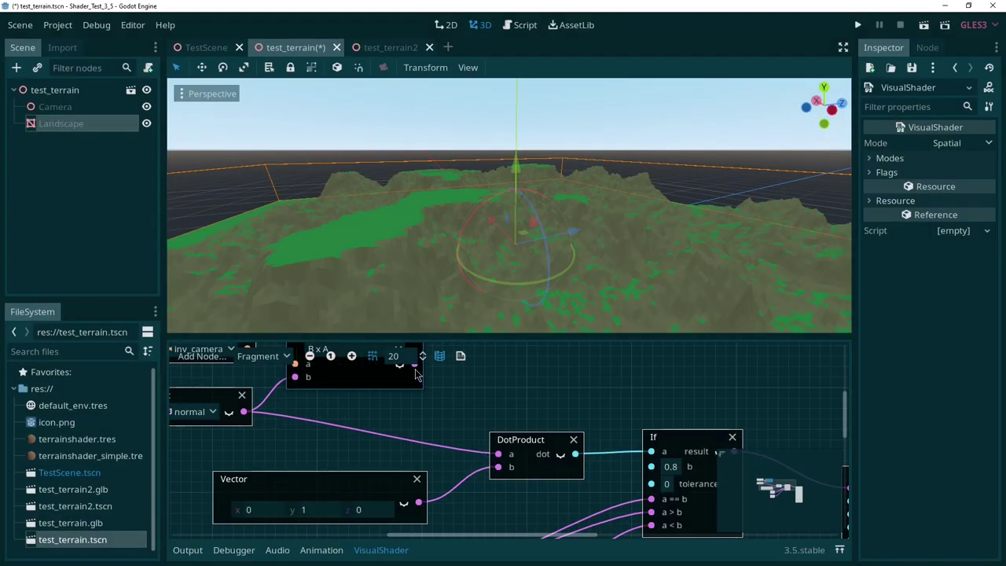
{"action": "left_click_drag", "start_coordinate": [415, 371], "coordinate": [499, 455]}
- Examine the terrain's green and brown colouring in the 3D view from several angles and distances
{"action": "scroll", "coordinate": [438, 448], "scroll_direction": "down", "scroll_amount": 4, "text": "ctrl"}
{"action": "right_click_drag", "start_coordinate": [653, 273], "coordinate": [641, 237]}
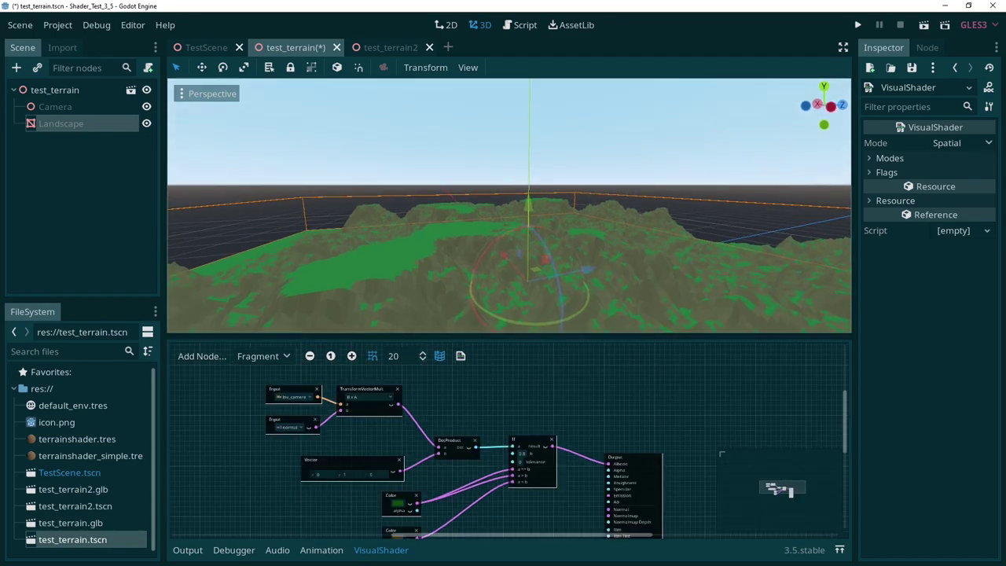
{"action": "middle_click_drag", "start_coordinate": [640, 238], "coordinate": [735, 277]}
{"action": "right_click_drag", "start_coordinate": [509, 206], "coordinate": [471, 132]}
{"action": "mouse_move", "coordinate": [665, 259]}
{"action": "middle_mouse_down"}
{"action": "mouse_move", "coordinate": [666, 304]}
{"action": "mouse_move", "coordinate": [651, 263]}
{"action": "middle_mouse_up"}
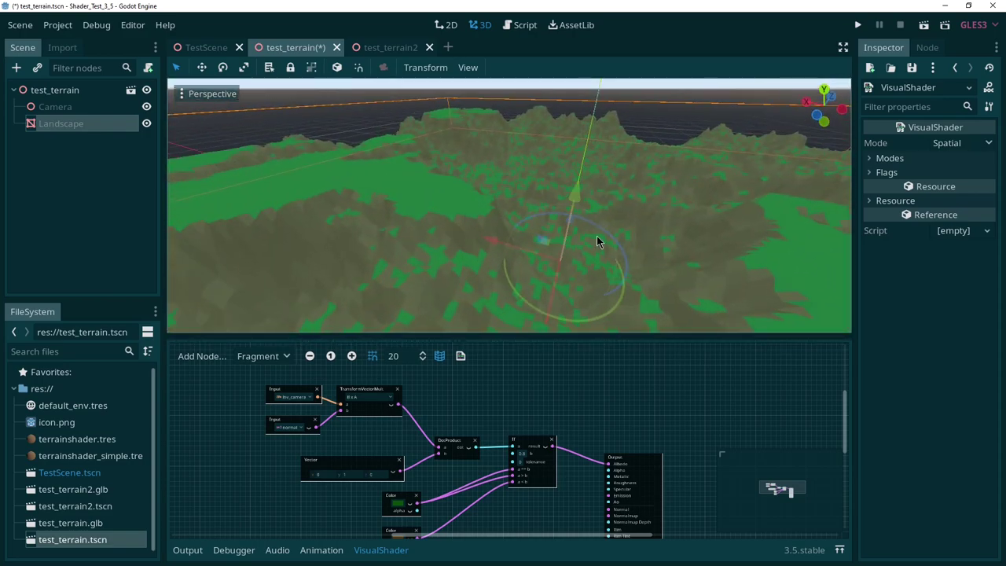
{"action": "middle_click_drag", "start_coordinate": [674, 213], "coordinate": [584, 312]}
{"action": "middle_click_drag", "start_coordinate": [584, 215], "coordinate": [570, 240]}
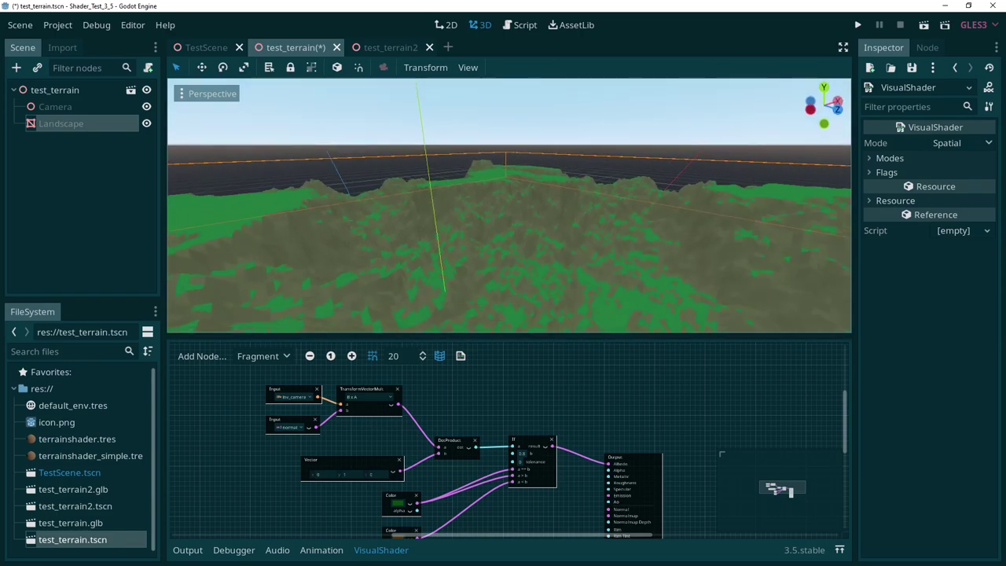
{"action": "middle_click_drag", "start_coordinate": [503, 189], "coordinate": [454, 240]}
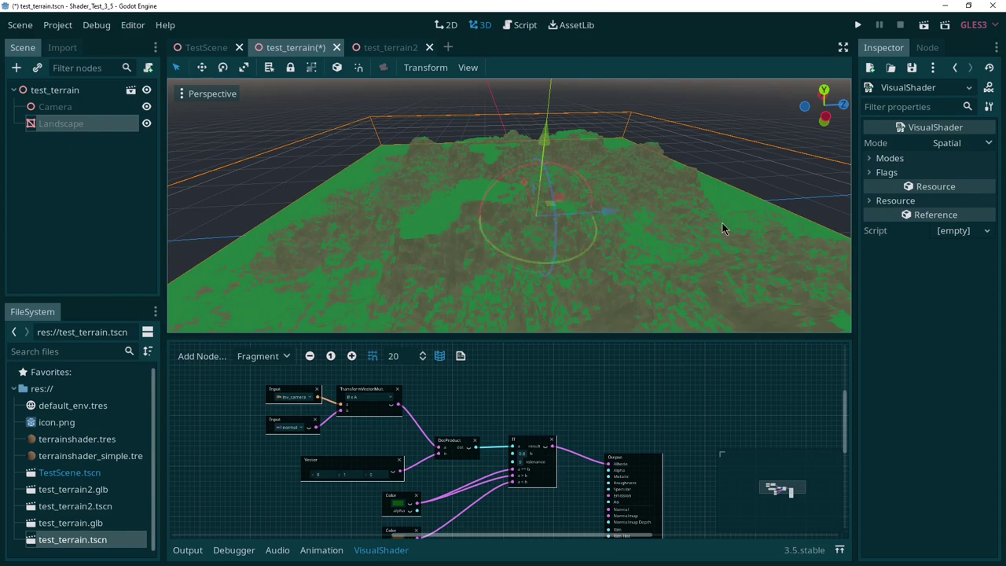
{"action": "middle_click_drag", "start_coordinate": [663, 211], "coordinate": [605, 283]}
{"action": "right_click_drag", "start_coordinate": [542, 228], "coordinate": [541, 242]}
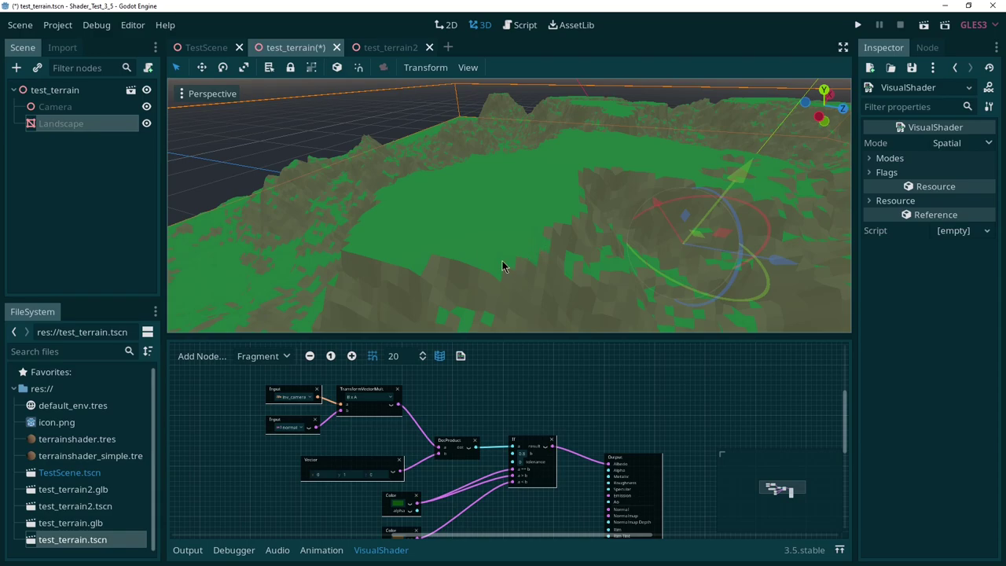
{"action": "middle_click_drag", "start_coordinate": [457, 258], "coordinate": [611, 264]}
{"action": "right_click_drag", "start_coordinate": [596, 260], "coordinate": [629, 238]}
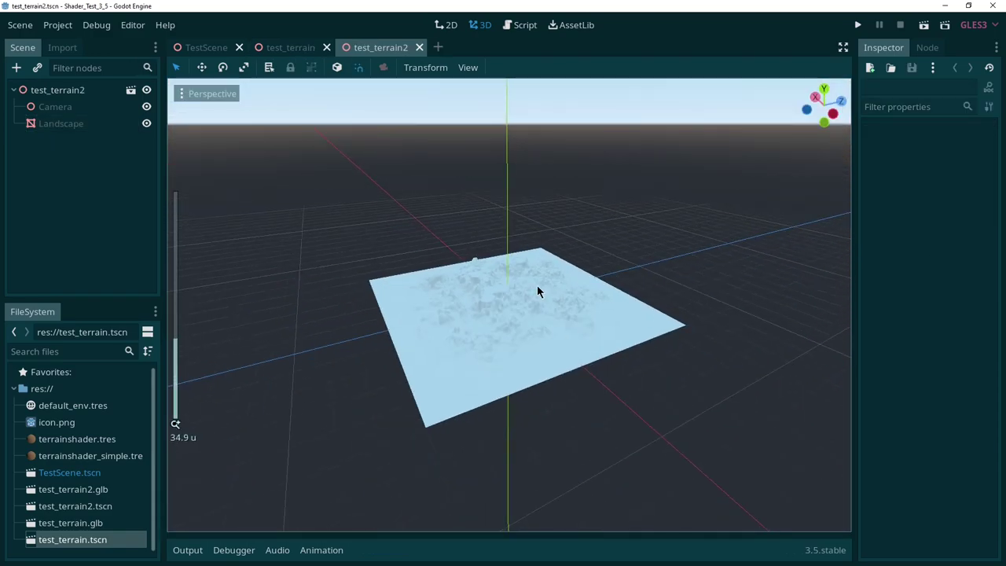
- Bring the terrain in the test_terrain2 scene closer into view and select its Landscape mesh to show its surface material
{"action": "right_click_drag", "start_coordinate": [539, 291], "coordinate": [555, 335]}
{"action": "key", "text": "w"}
{"action": "right_click_drag", "start_coordinate": [312, 240], "coordinate": [305, 211]}
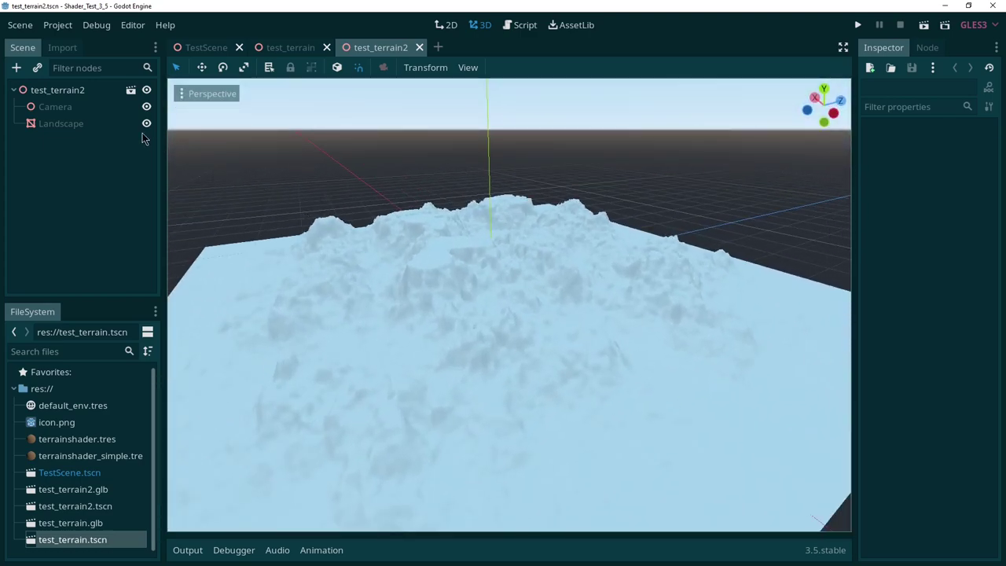
{"action": "left_click", "coordinate": [78, 92]}
{"action": "left_click", "coordinate": [63, 123]}
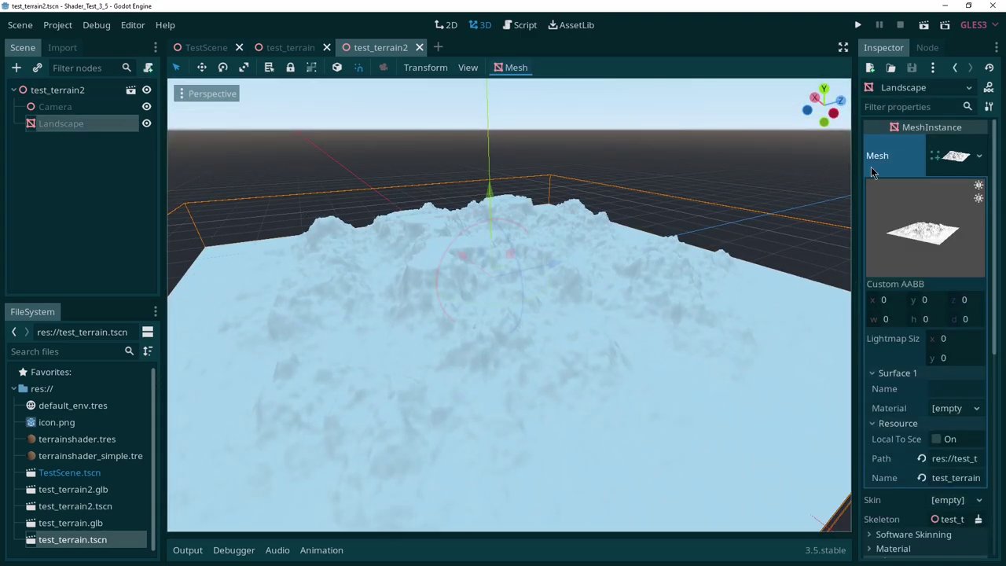
- Save the Surface 1 material of the Landscape in the test_terrain scene as abcd.tres
{"action": "left_click", "coordinate": [289, 47]}
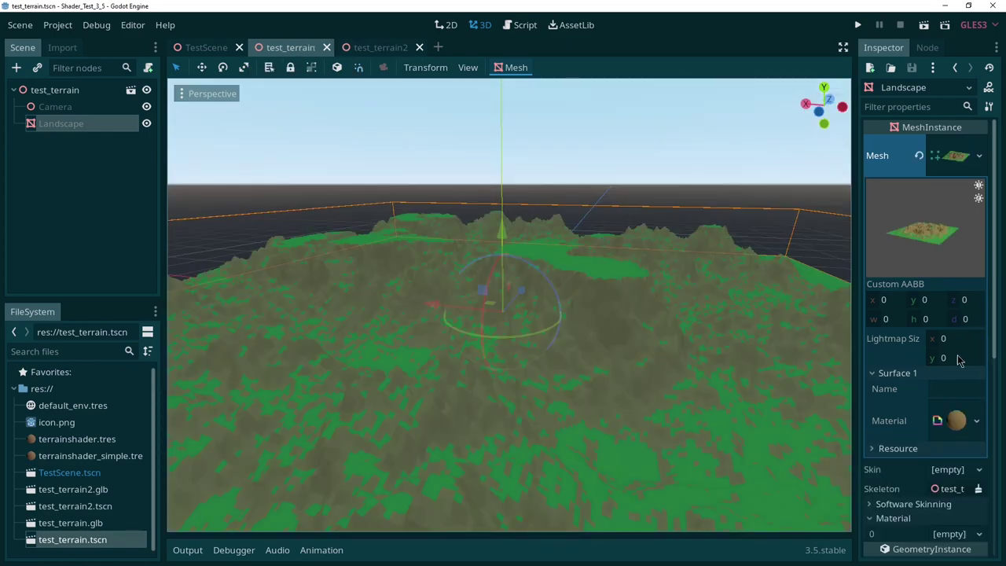
{"action": "right_click", "coordinate": [951, 422]}
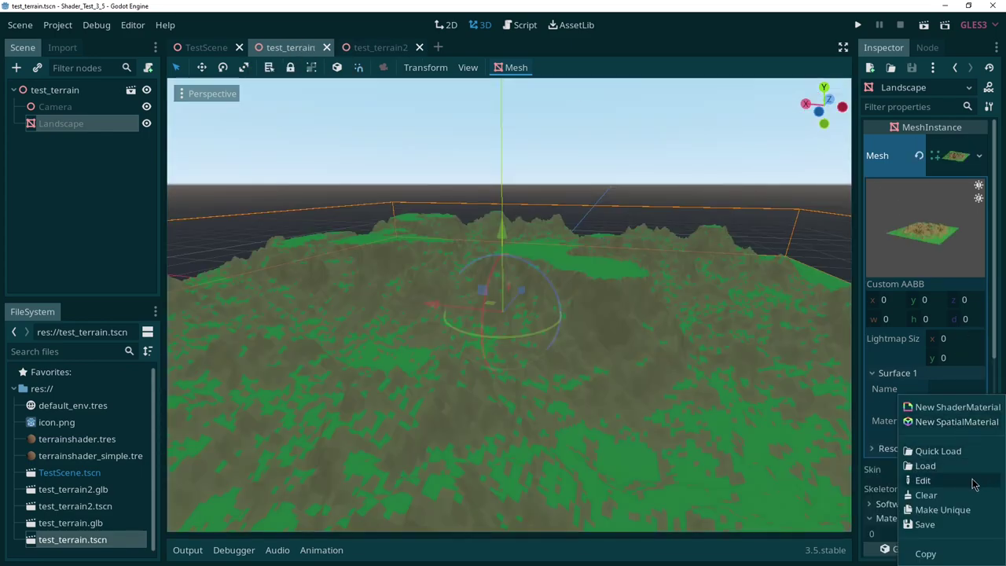
{"action": "left_click", "coordinate": [928, 524]}
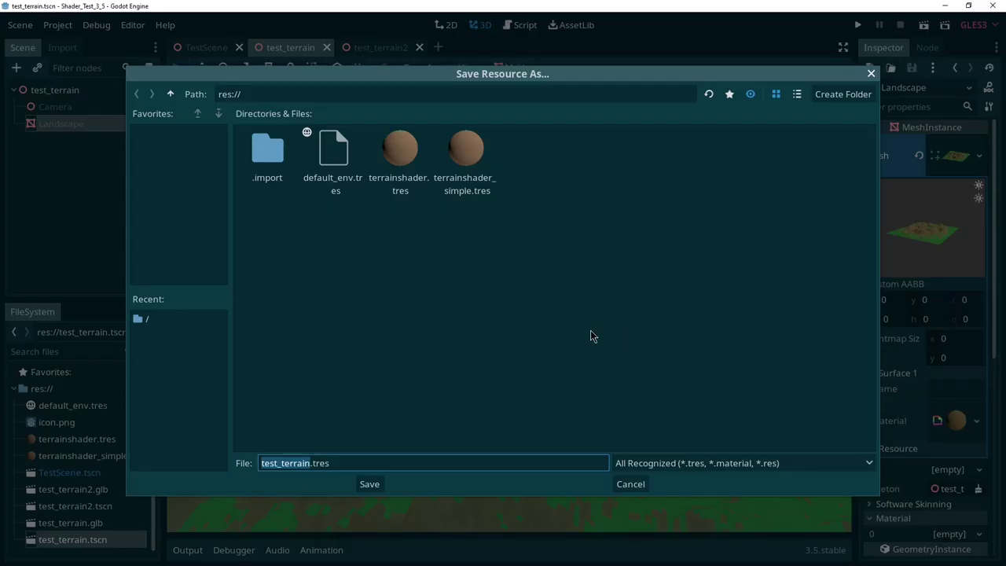
{"action": "type", "text": "abcd"}
{"action": "key", "text": "Return"}
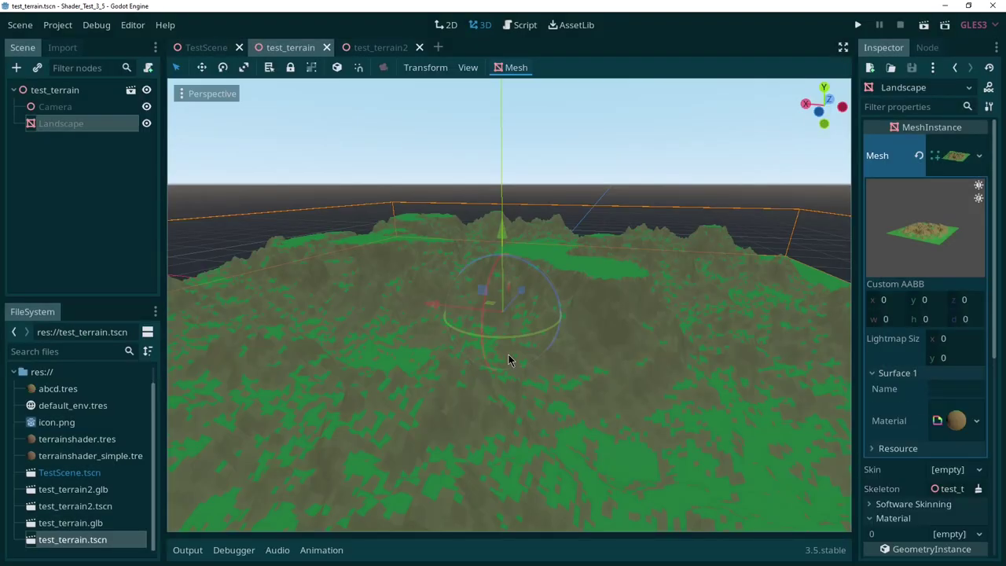
- Assign abcd.tres as the Surface 1 material of the Landscape in test_terrain2 and save the scene
{"action": "left_click", "coordinate": [381, 47]}
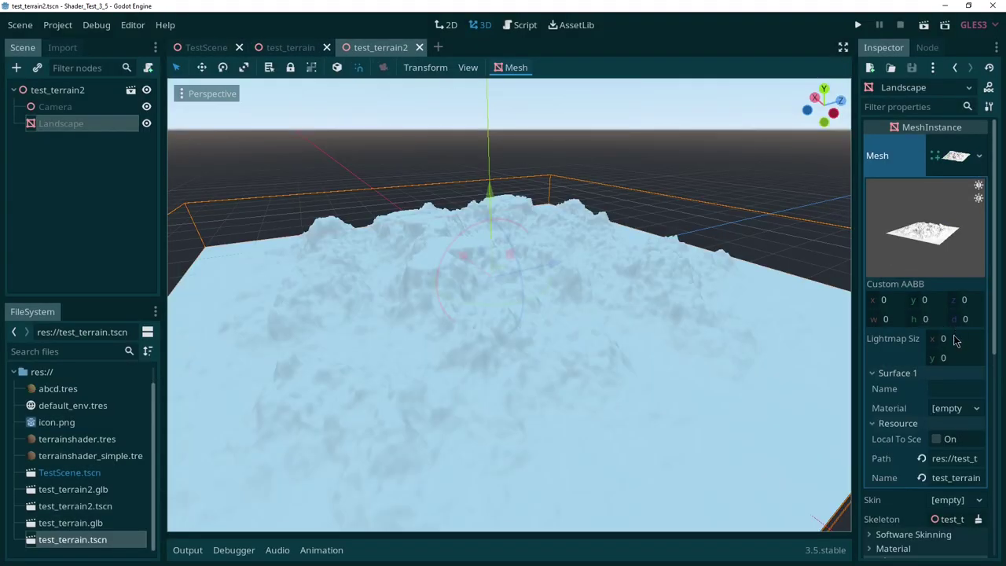
{"action": "left_click_drag", "start_coordinate": [58, 389], "coordinate": [955, 408]}
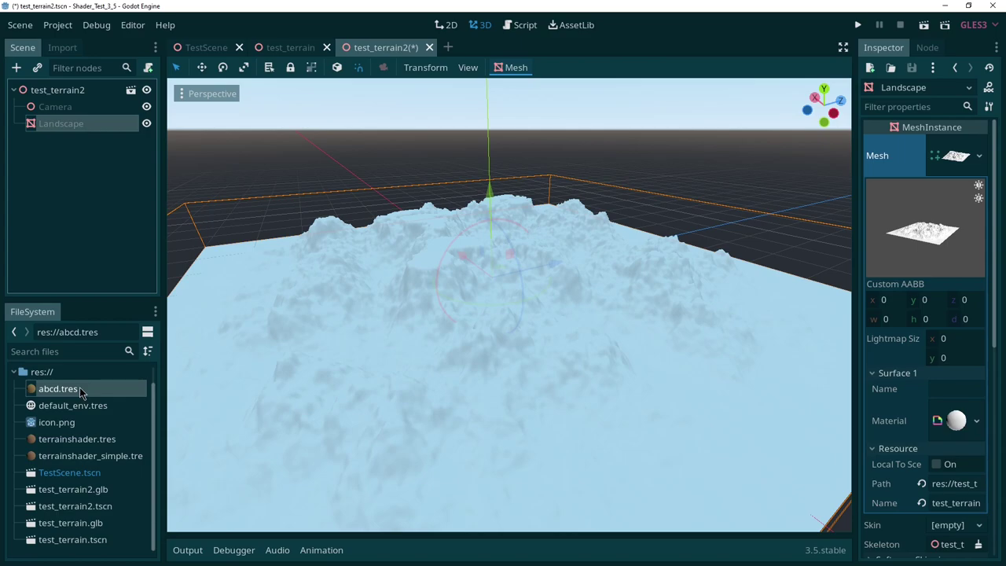
{"action": "left_click_drag", "start_coordinate": [80, 387], "coordinate": [955, 418]}
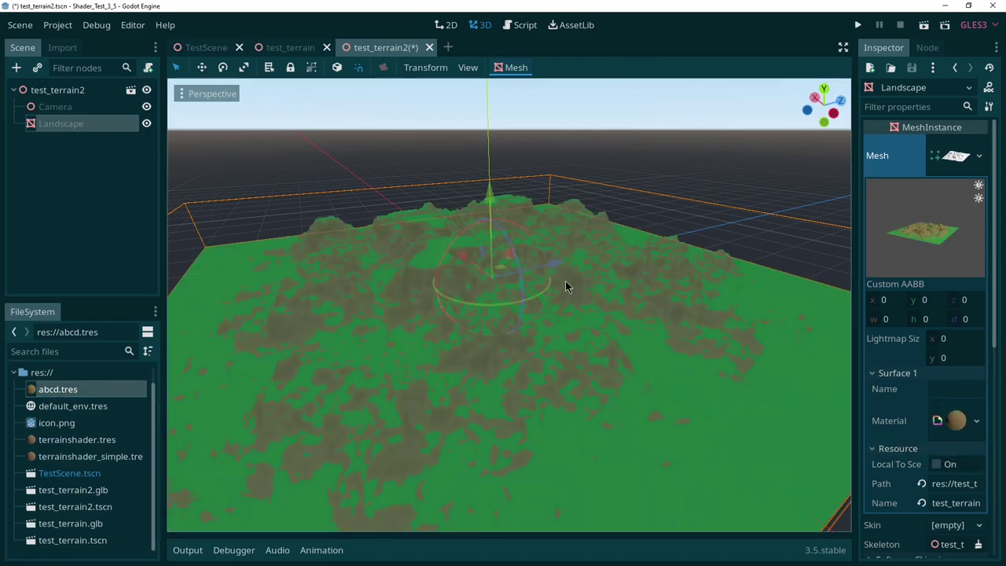
{"action": "scroll", "coordinate": [561, 281], "scroll_direction": "down", "scroll_amount": 3}
{"action": "scroll", "coordinate": [559, 280], "scroll_direction": "up", "scroll_amount": 5}
{"action": "scroll", "coordinate": [559, 281], "scroll_direction": "down", "scroll_amount": 4}
{"action": "key", "text": "ctrl+s"}
- Examine how the slope colours fall on the smooth-shaded terrain of test_terrain2 from different angles and distances
{"action": "right_click_drag", "start_coordinate": [613, 264], "coordinate": [565, 242]}
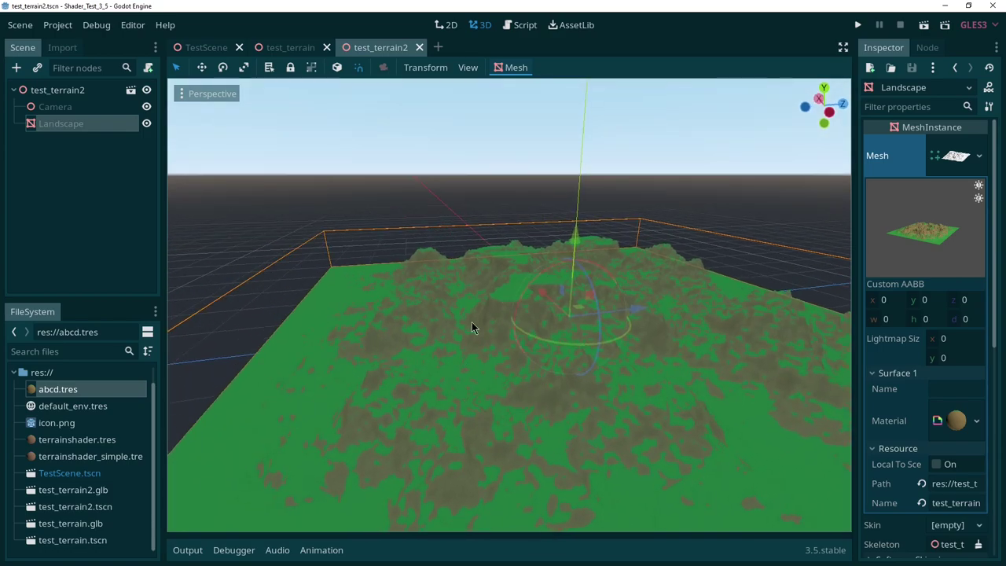
{"action": "key", "text": "w"}
{"action": "right_click_drag", "start_coordinate": [569, 338], "coordinate": [518, 331]}
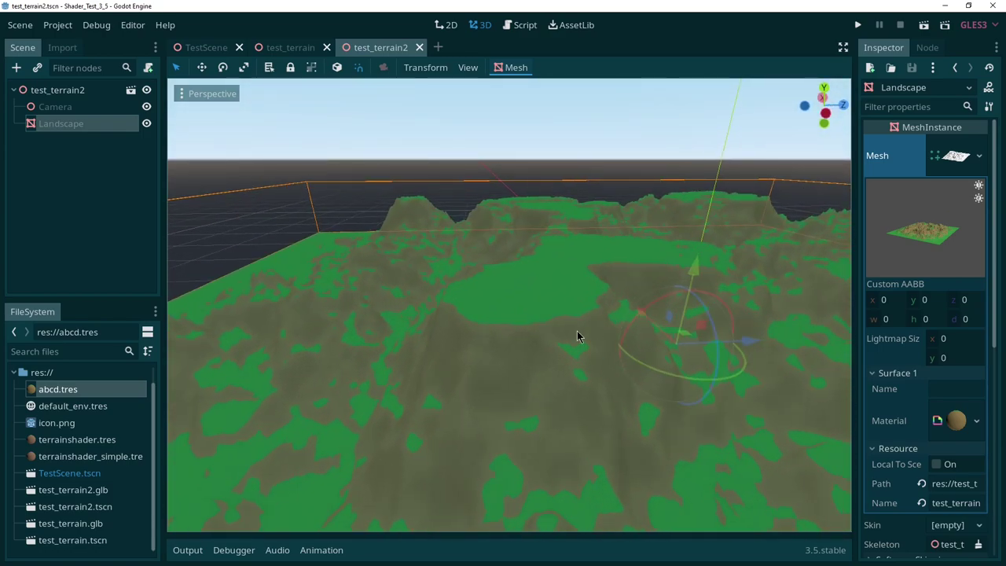
{"action": "middle_click_drag", "start_coordinate": [569, 319], "coordinate": [596, 305]}
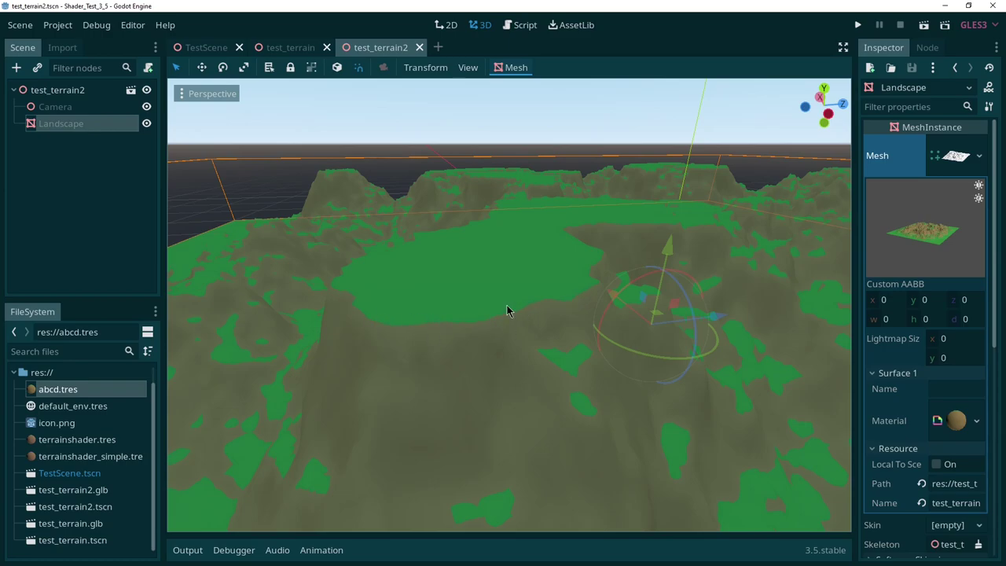
{"action": "mouse_move", "coordinate": [611, 315]}
{"action": "right_mouse_down"}
{"action": "mouse_move", "coordinate": [629, 339]}
{"action": "mouse_move", "coordinate": [616, 298]}
{"action": "right_mouse_up"}
{"action": "key", "text": "s"}
{"action": "key", "text": "w"}
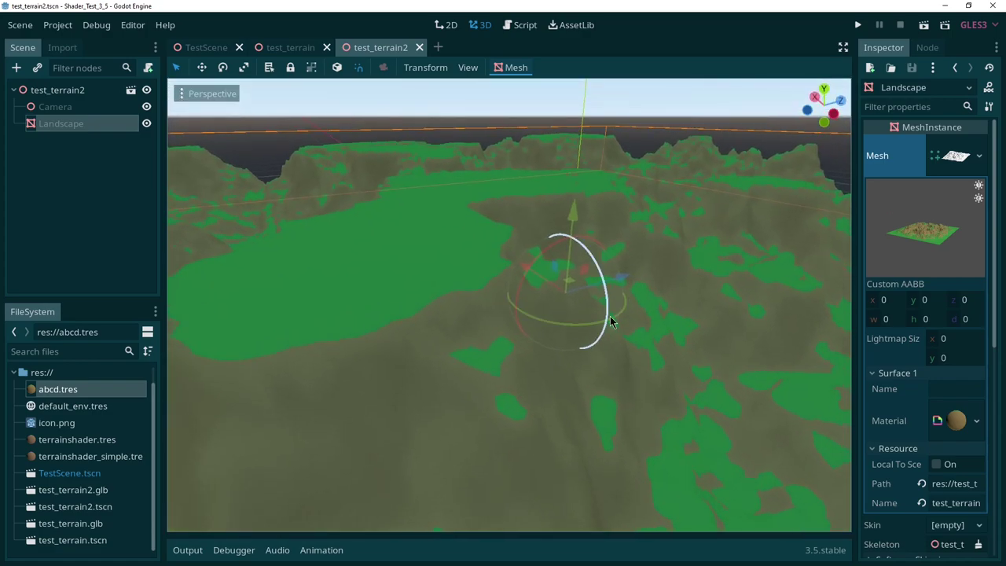
{"action": "scroll", "coordinate": [788, 313], "scroll_direction": "down", "scroll_amount": 3}
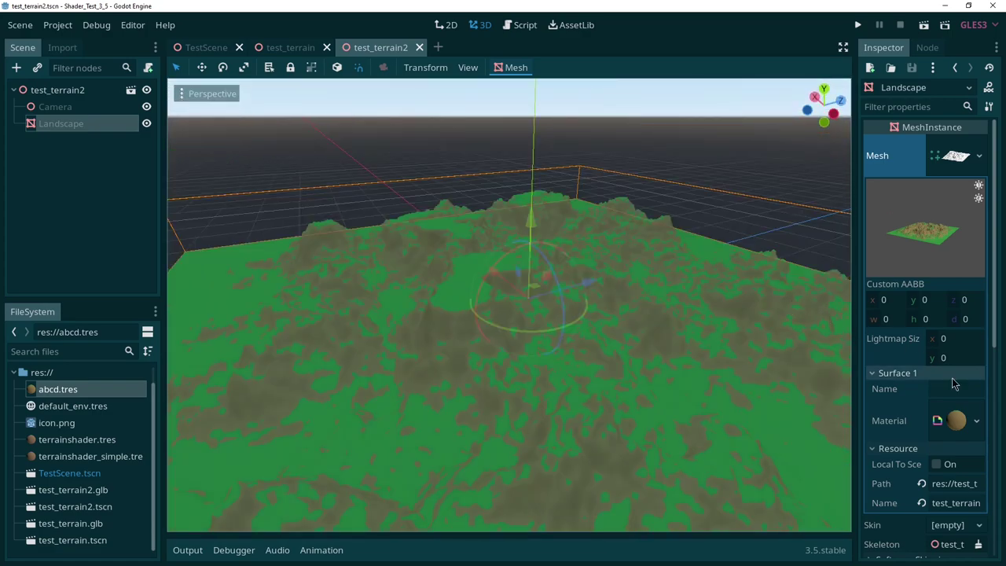
- Open the visual shader of the Landscape's surface material and enlarge the node graph area
{"action": "left_click", "coordinate": [959, 421]}
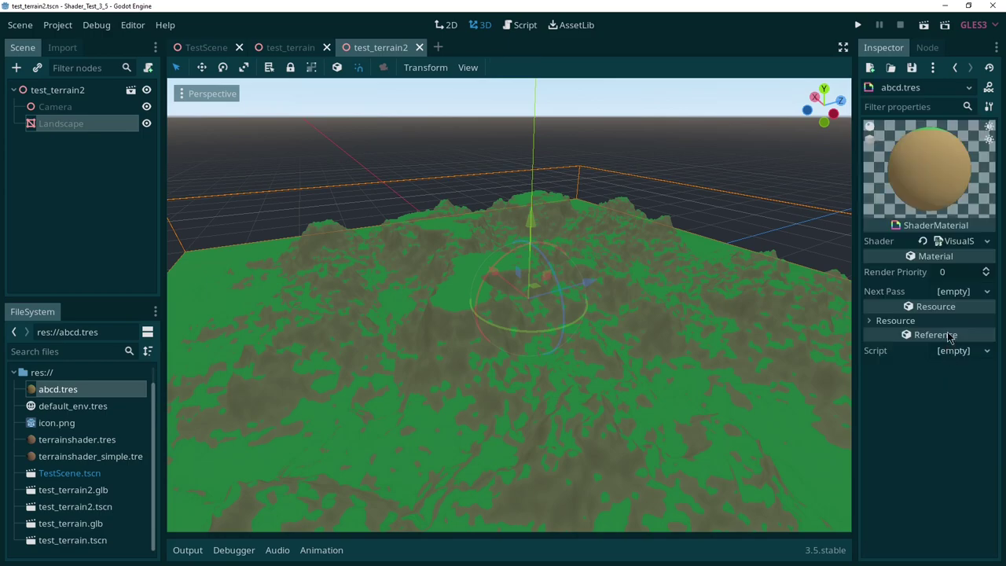
{"action": "left_click", "coordinate": [959, 242]}
{"action": "left_click_drag", "start_coordinate": [510, 337], "coordinate": [510, 245]}
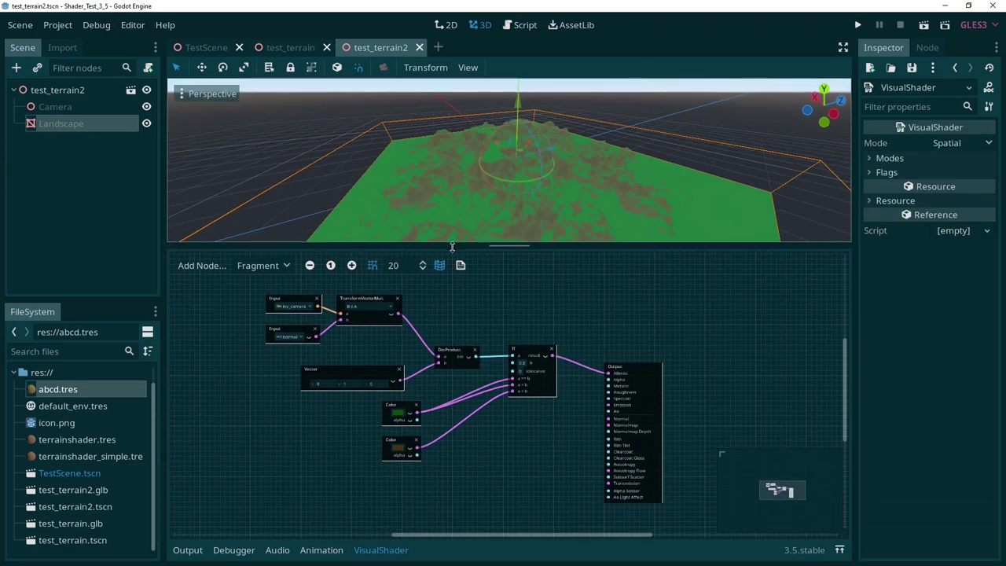
{"action": "scroll", "coordinate": [434, 344], "scroll_direction": "up", "scroll_amount": 4}
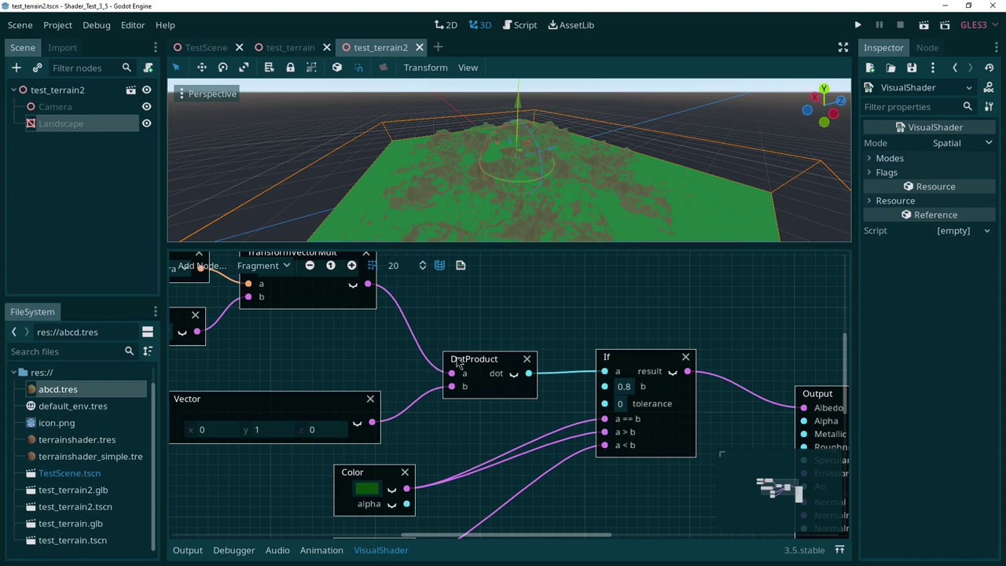
{"action": "scroll", "coordinate": [468, 346], "scroll_direction": "down", "scroll_amount": 4}
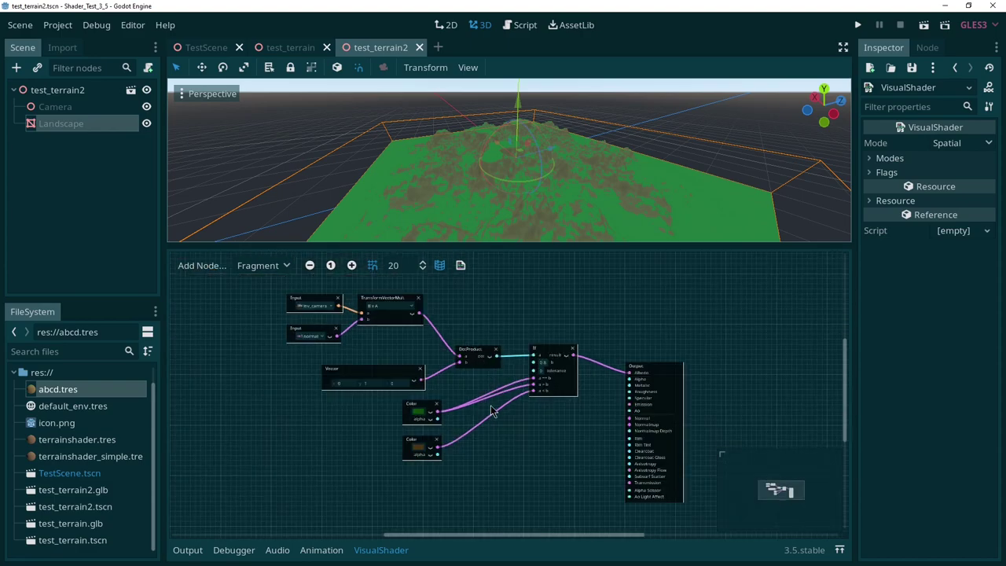
- Add a vector MixS node to the shader graph near the Color nodes
{"action": "scroll", "coordinate": [490, 464], "scroll_direction": "up", "scroll_amount": 2}
{"action": "right_click", "coordinate": [496, 423]}
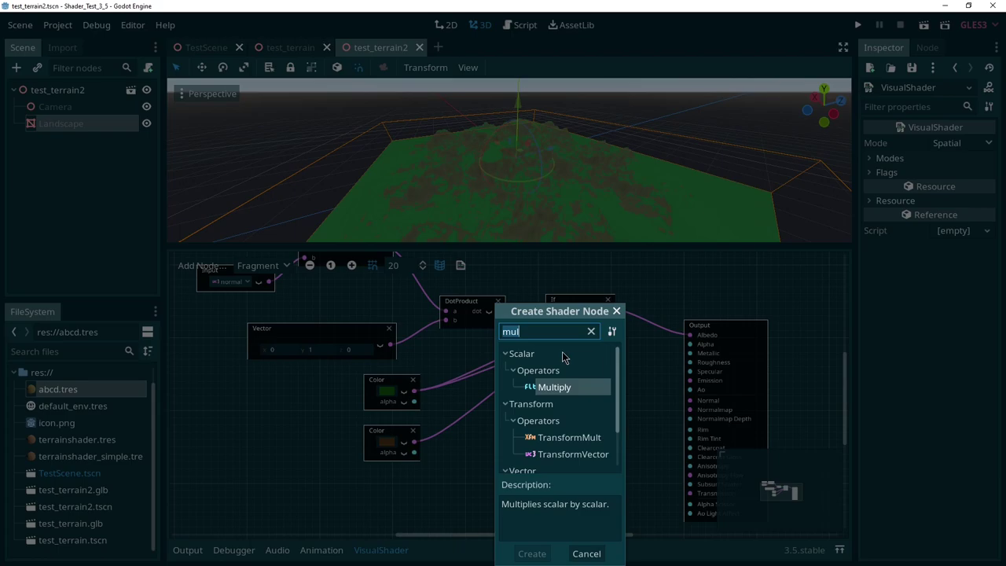
{"action": "type", "text": "mix"}
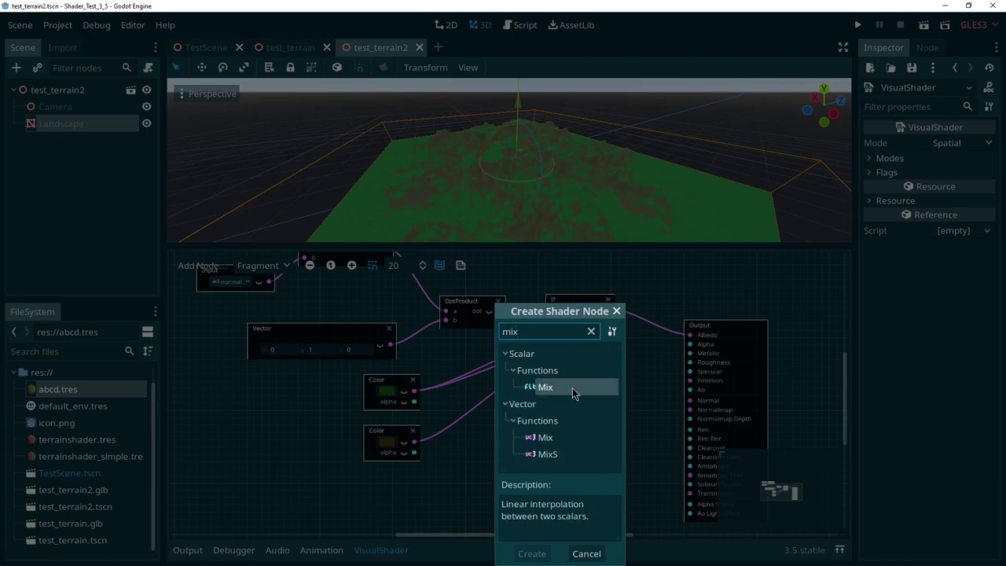
{"action": "left_click", "coordinate": [551, 455]}
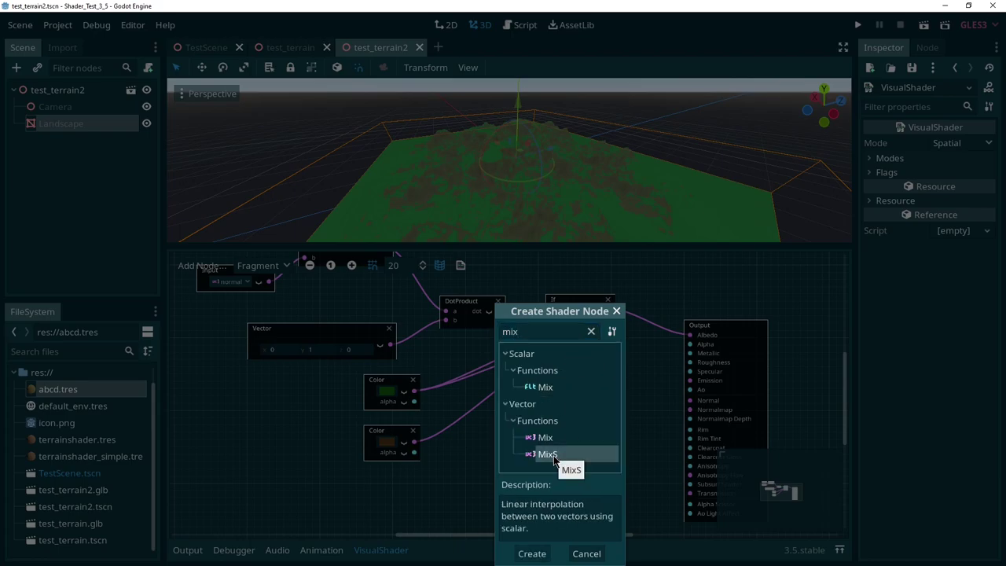
{"action": "double_click", "coordinate": [554, 456]}
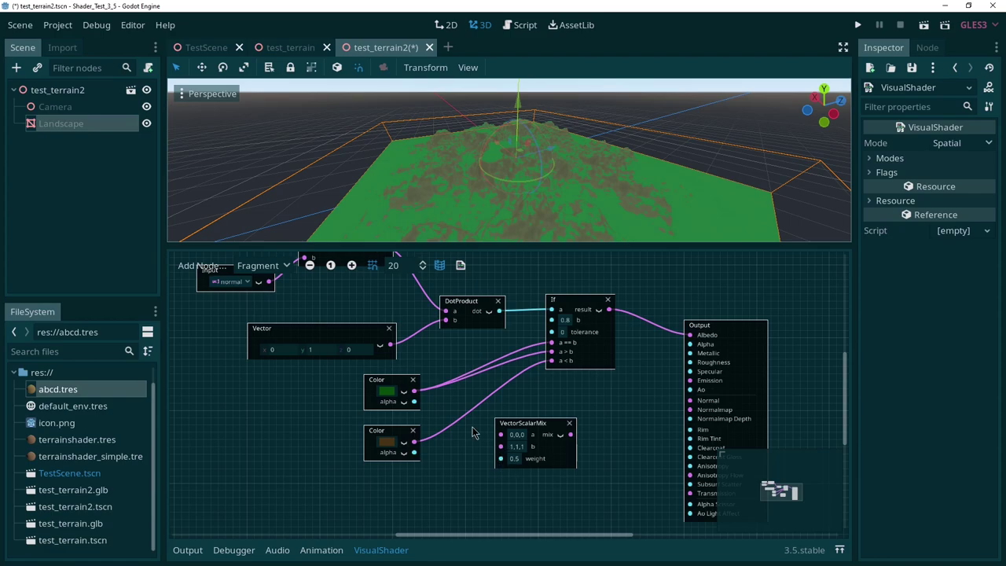
- Connect the green Color to input a and the brown Color to input b of the VectorScalarMix node, and show its preview
{"action": "left_click_drag", "start_coordinate": [526, 427], "coordinate": [442, 425]}
{"action": "key", "text": "Escape"}
{"action": "scroll", "coordinate": [414, 436], "scroll_direction": "up", "scroll_amount": 4, "text": "ctrl"}
{"action": "left_click_drag", "start_coordinate": [415, 343], "coordinate": [504, 374]}
{"action": "left_click_drag", "start_coordinate": [416, 455], "coordinate": [504, 393]}
{"action": "left_click", "coordinate": [622, 372]}
{"action": "scroll", "coordinate": [591, 330], "scroll_direction": "down", "scroll_amount": 2, "text": "ctrl"}
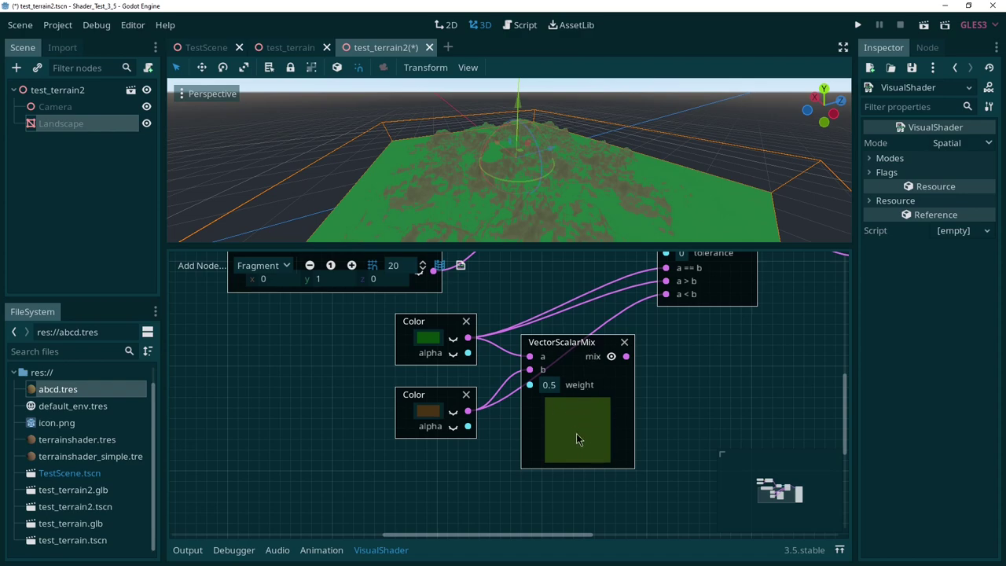
- Try different weights on the VectorScalarMix node, starting with 0.8 and ending with 0.4
{"action": "left_click", "coordinate": [551, 385]}
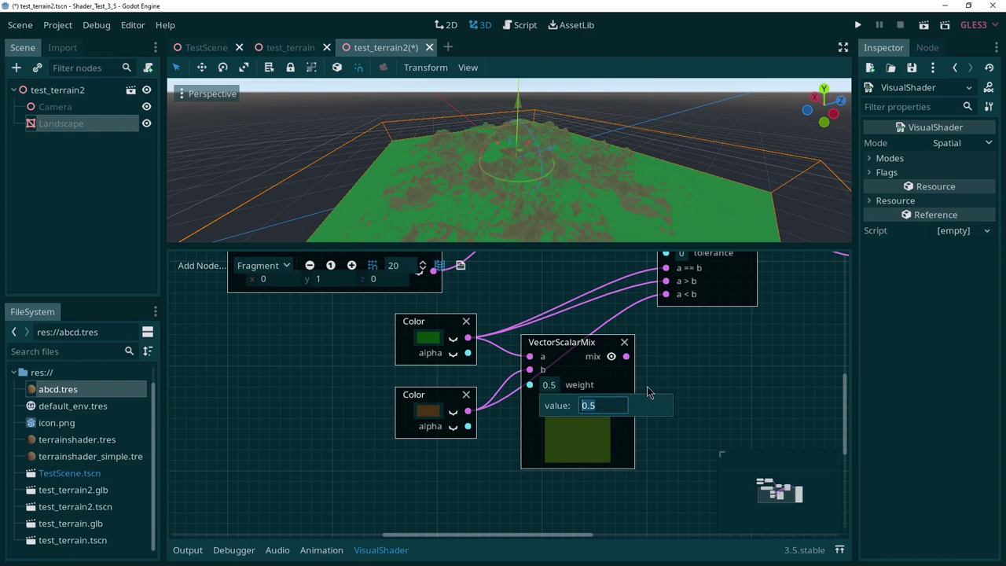
{"action": "type", "text": "0.8"}
{"action": "key", "text": "Return"}
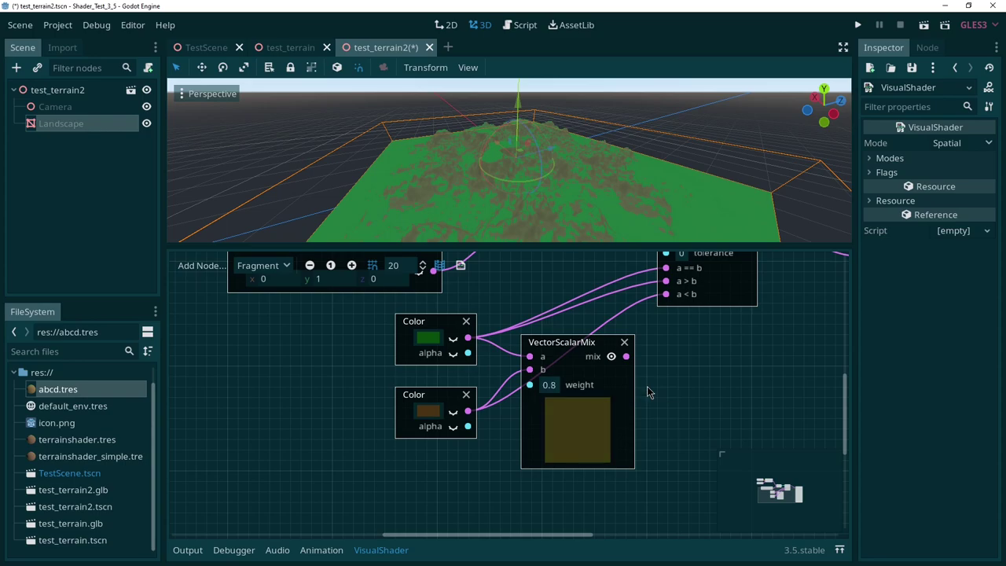
{"action": "left_click", "coordinate": [550, 387]}
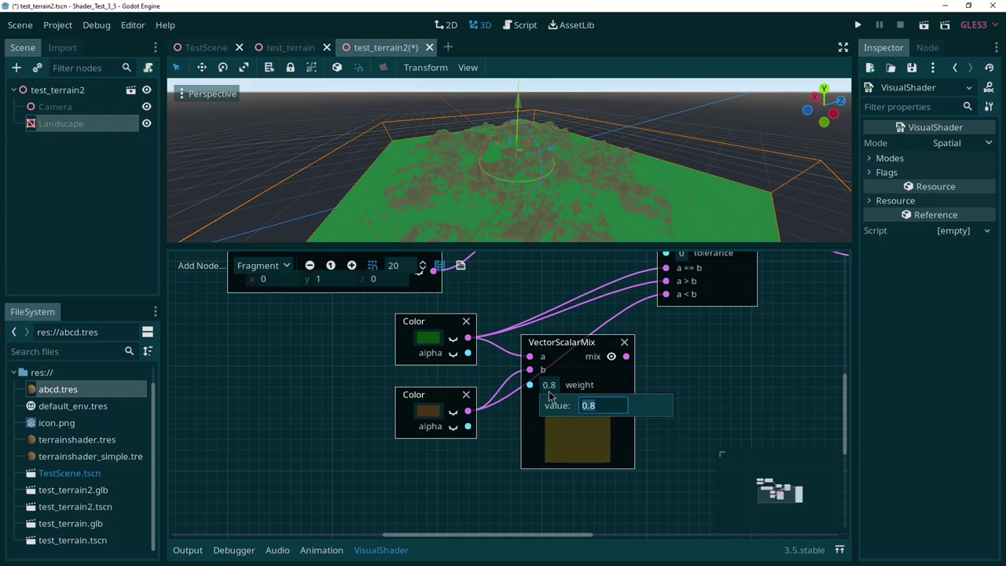
{"action": "type", "text": "90"}
{"action": "key", "text": "Return"}
{"action": "left_click", "coordinate": [549, 387]}
{"action": "type", "text": "0.4"}
{"action": "key", "text": "Return"}
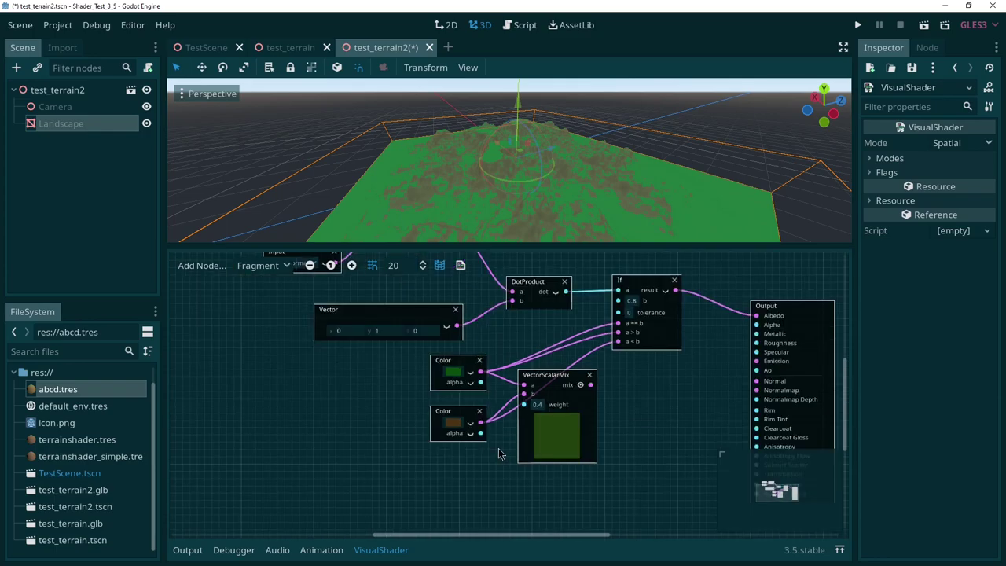
- Move the Input, TransformVectorMult, Vector and DotProduct nodes away from the If node to make room in the graph
{"action": "scroll", "coordinate": [509, 431], "scroll_direction": "down", "scroll_amount": 2, "text": "ctrl"}
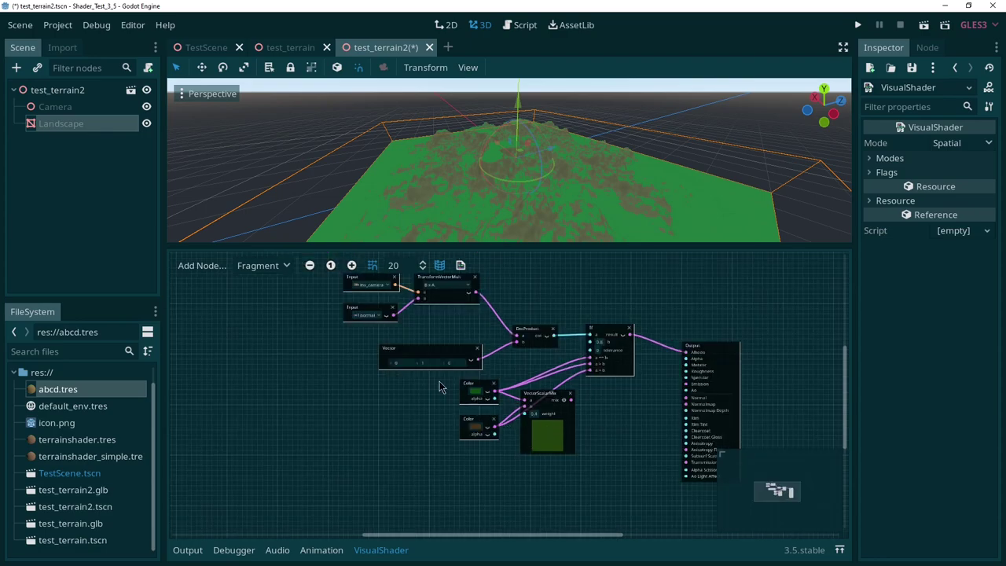
{"action": "scroll", "coordinate": [409, 382], "scroll_direction": "down", "scroll_amount": 1, "text": "ctrl"}
{"action": "left_click_drag", "start_coordinate": [339, 286], "coordinate": [516, 375]}
{"action": "left_click_drag", "start_coordinate": [429, 313], "coordinate": [297, 306]}
{"action": "scroll", "coordinate": [358, 354], "scroll_direction": "up", "scroll_amount": 2, "text": "ctrl"}
{"action": "scroll", "coordinate": [358, 353], "scroll_direction": "up", "scroll_amount": 4, "text": "ctrl"}
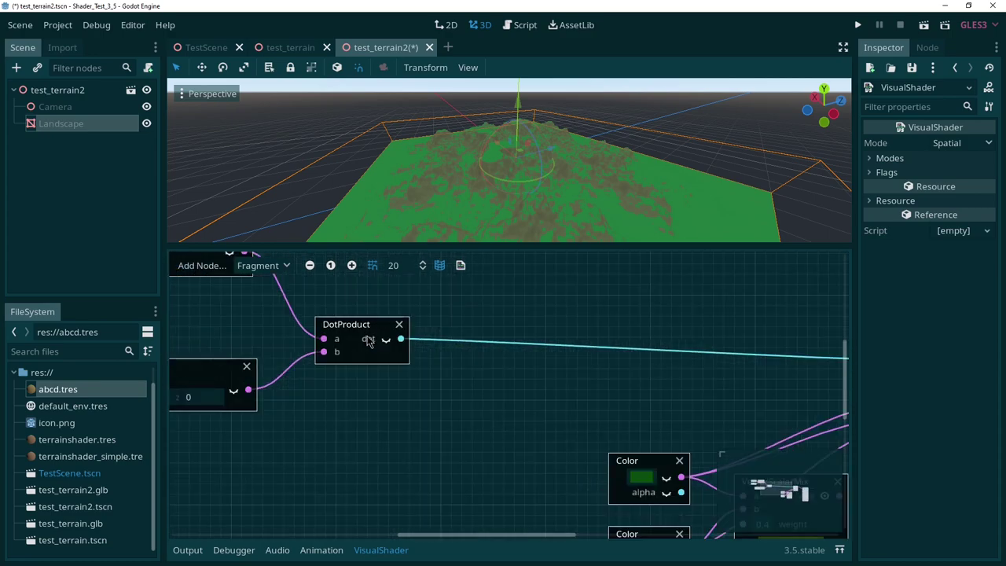
{"action": "scroll", "coordinate": [403, 353], "scroll_direction": "down", "scroll_amount": 4, "text": "ctrl"}
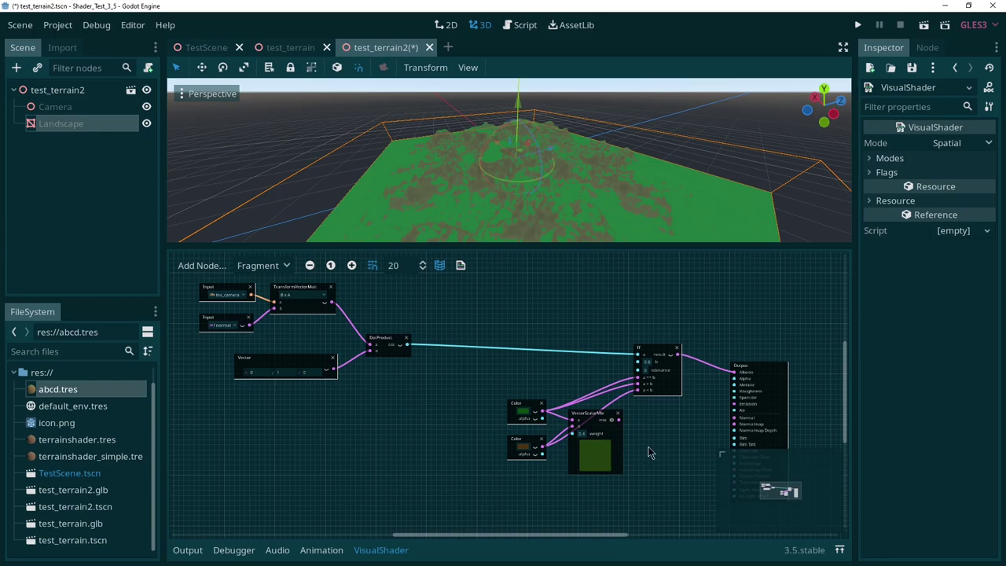
- Set the b value of the If node feeding the albedo to 0.95
{"action": "scroll", "coordinate": [652, 438], "scroll_direction": "up", "scroll_amount": 2, "text": "ctrl"}
{"action": "left_click", "coordinate": [647, 331]}
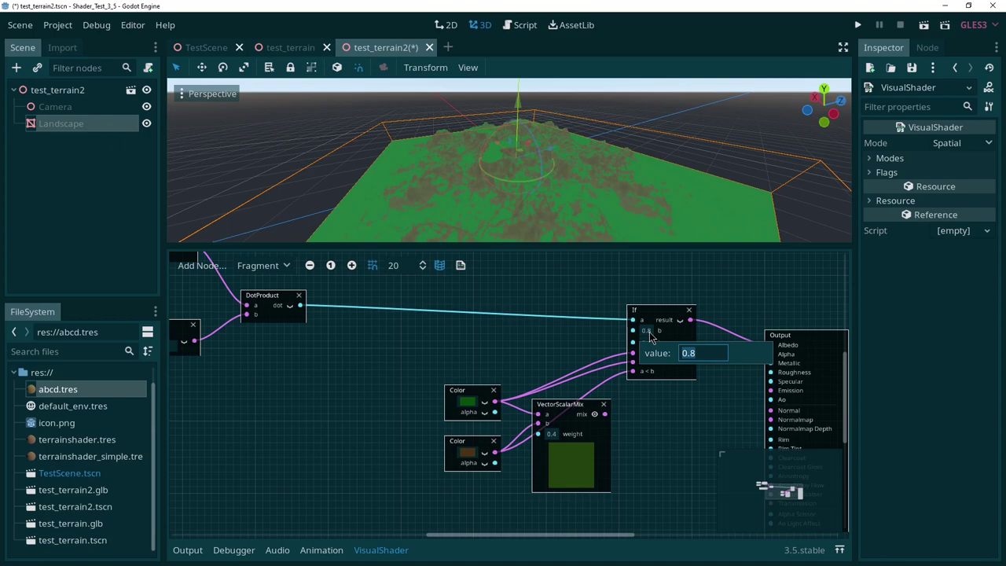
{"action": "type", "text": "0."}
{"action": "key", "text": "Return"}
- Add a second If node and rearrange the Color and mix nodes so that it sits between the mix node and the first If
{"action": "right_click", "coordinate": [679, 350]}
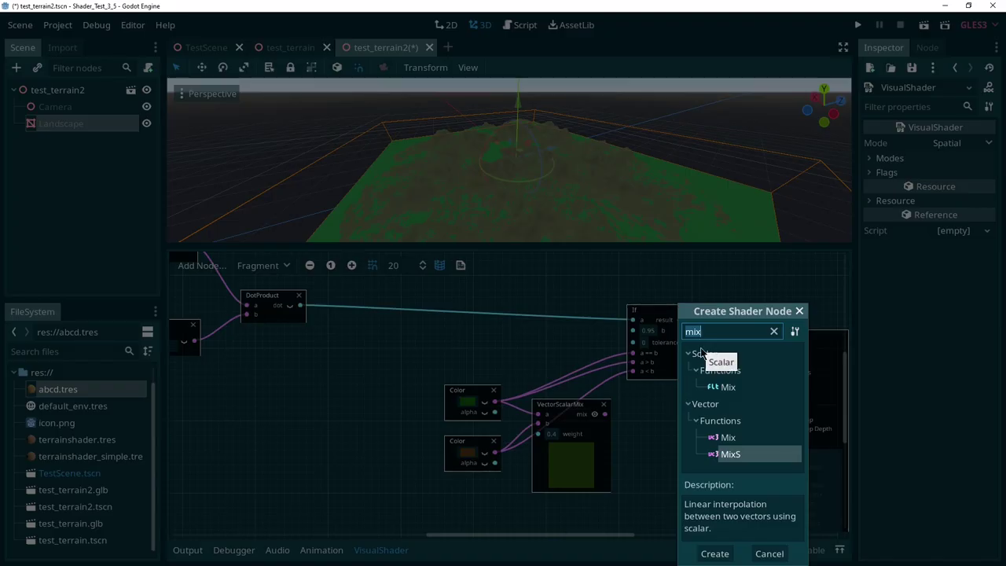
{"action": "type", "text": "if"}
{"action": "double_click", "coordinate": [723, 470]}
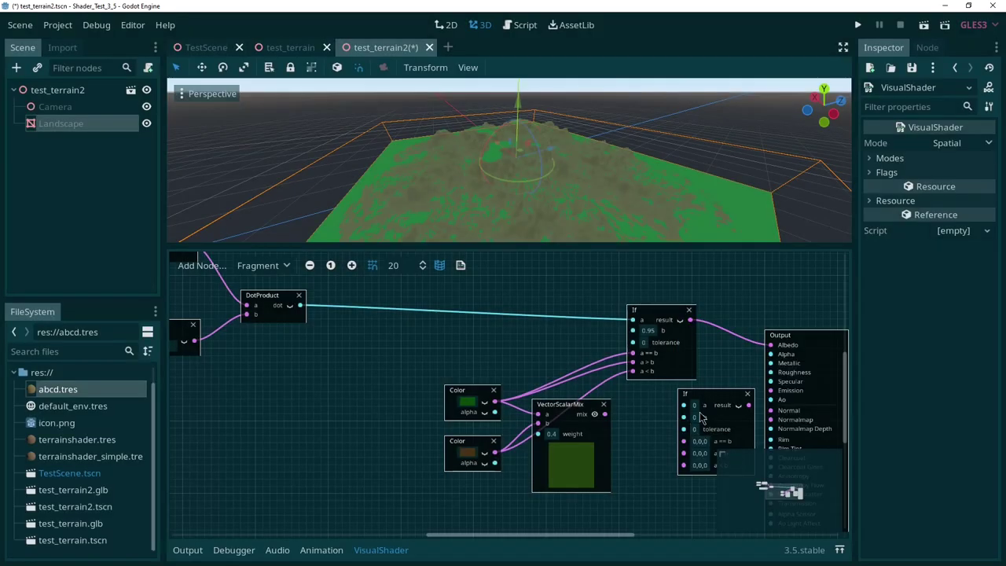
{"action": "left_click_drag", "start_coordinate": [393, 369], "coordinate": [618, 516]}
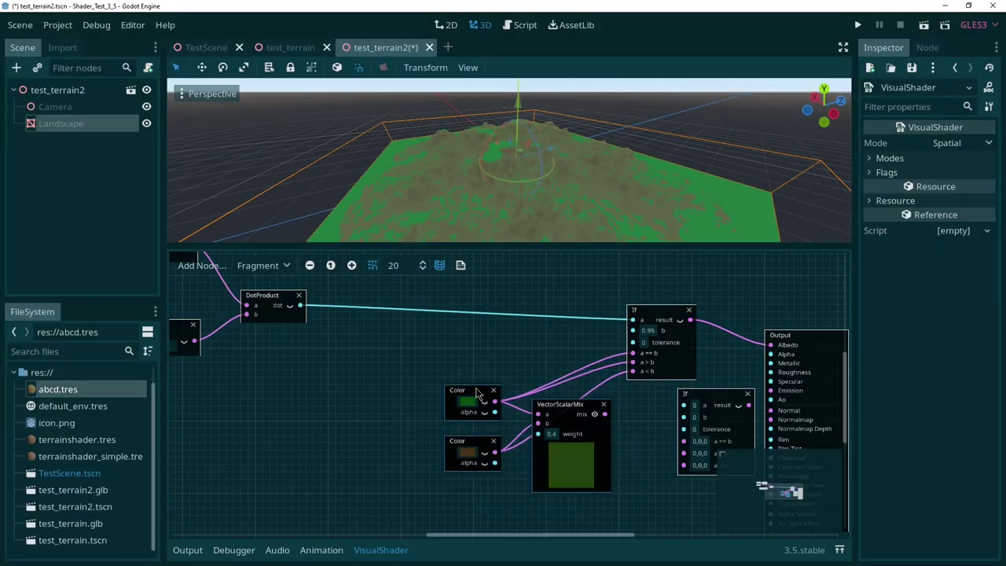
{"action": "left_click_drag", "start_coordinate": [475, 393], "coordinate": [242, 395]}
{"action": "left_click", "coordinate": [541, 432]}
{"action": "left_click_drag", "start_coordinate": [721, 400], "coordinate": [545, 410]}
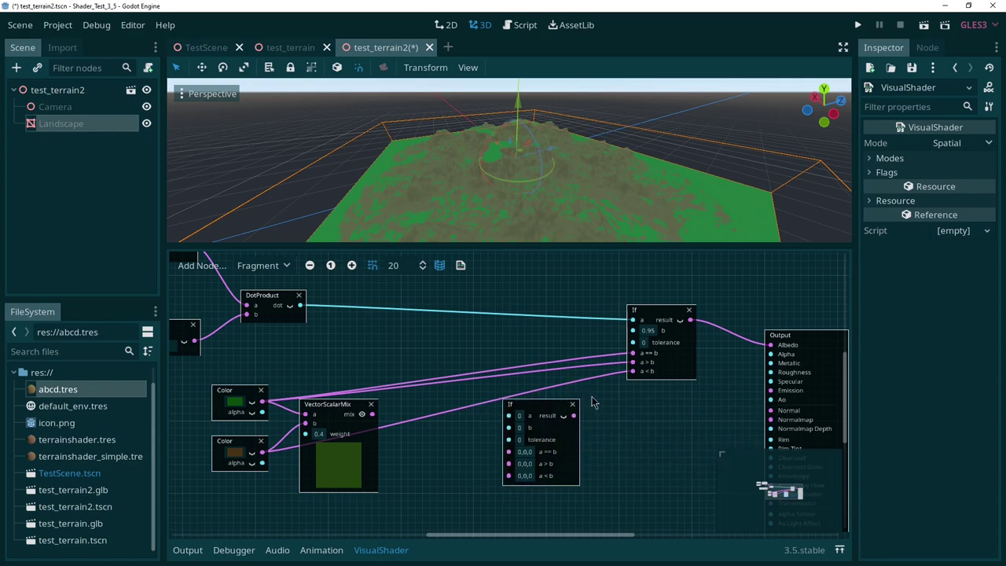
- Connect the second If node's result to the a < b input of the first If, and set the second If's b value to 0.7
{"action": "left_click_drag", "start_coordinate": [575, 422], "coordinate": [633, 371]}
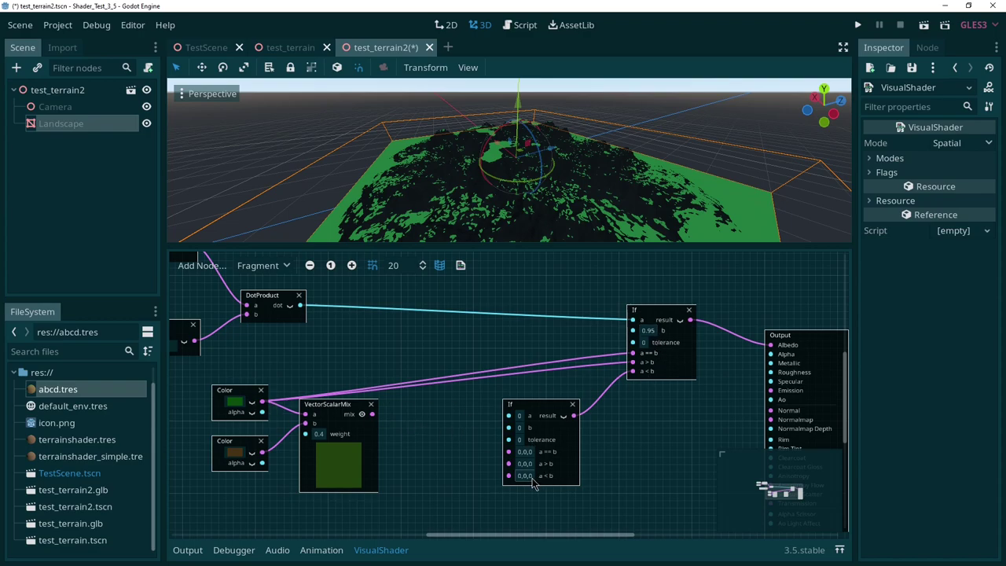
{"action": "left_click", "coordinate": [520, 429]}
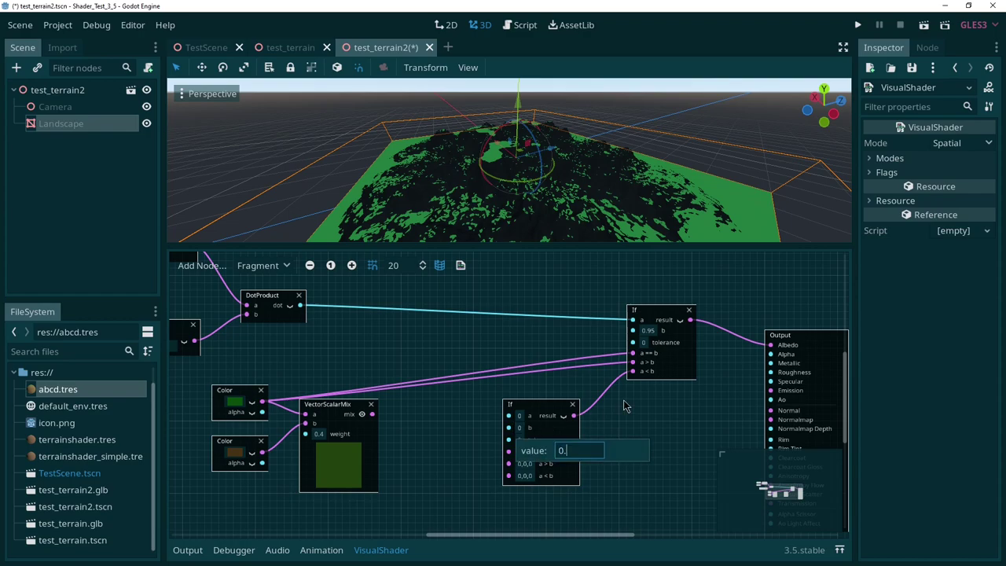
{"action": "key", "text": "Return"}
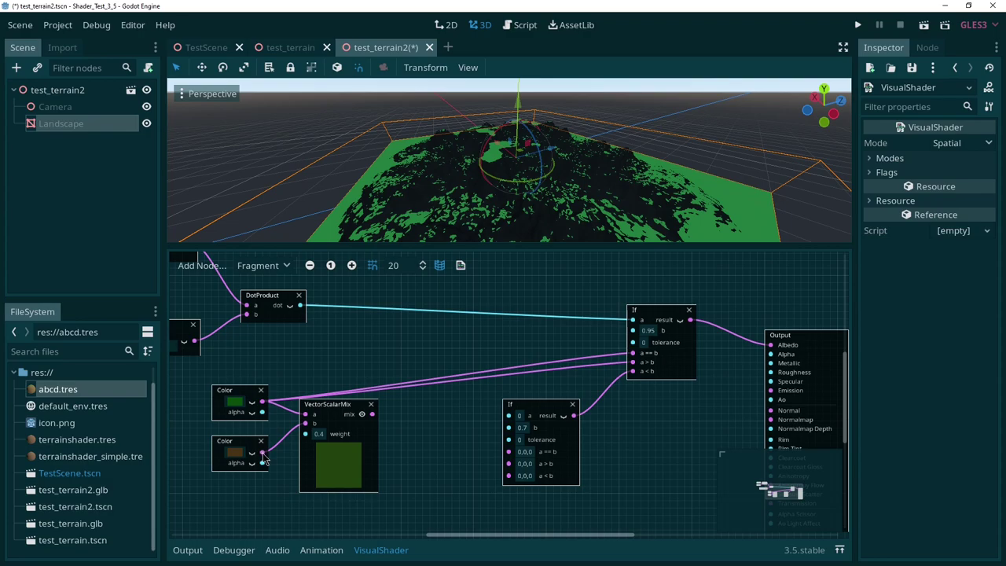
- Feed the brown Color into a < b of the second If, and the VectorScalarMix output into a > b and a == b
{"action": "left_click_drag", "start_coordinate": [263, 455], "coordinate": [509, 475]}
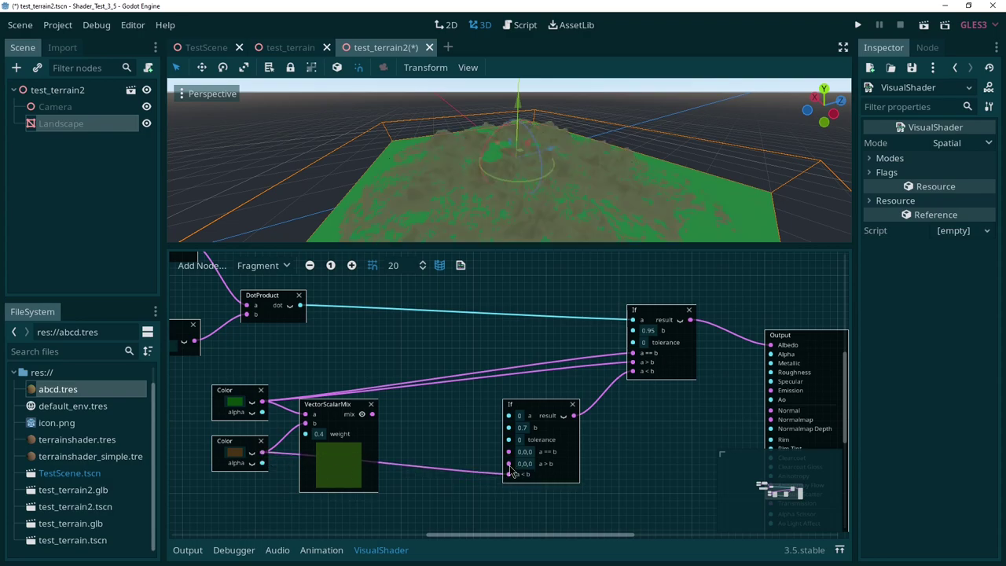
{"action": "left_click_drag", "start_coordinate": [345, 411], "coordinate": [410, 411]}
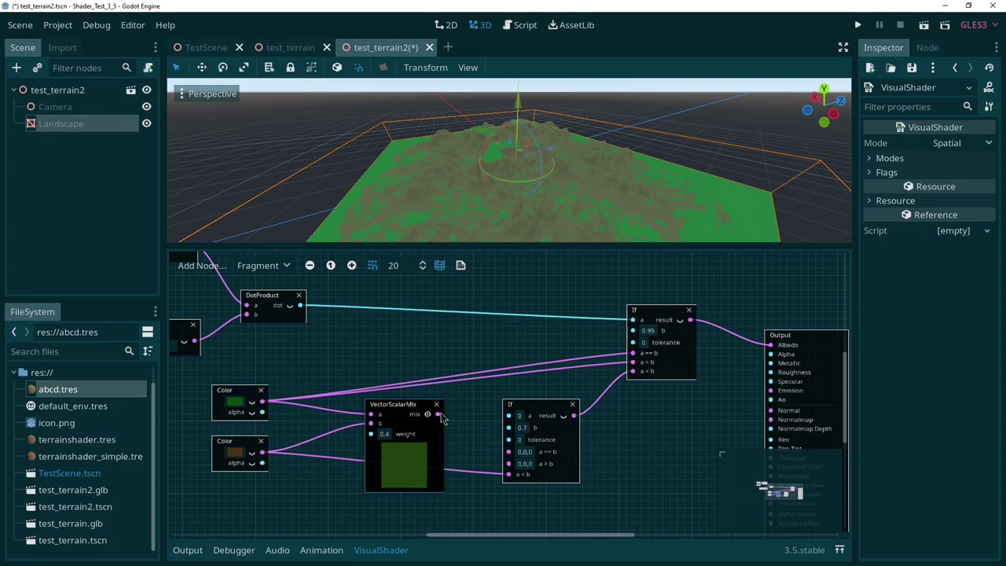
{"action": "left_click_drag", "start_coordinate": [438, 415], "coordinate": [509, 463]}
{"action": "left_click_drag", "start_coordinate": [438, 414], "coordinate": [509, 449]}
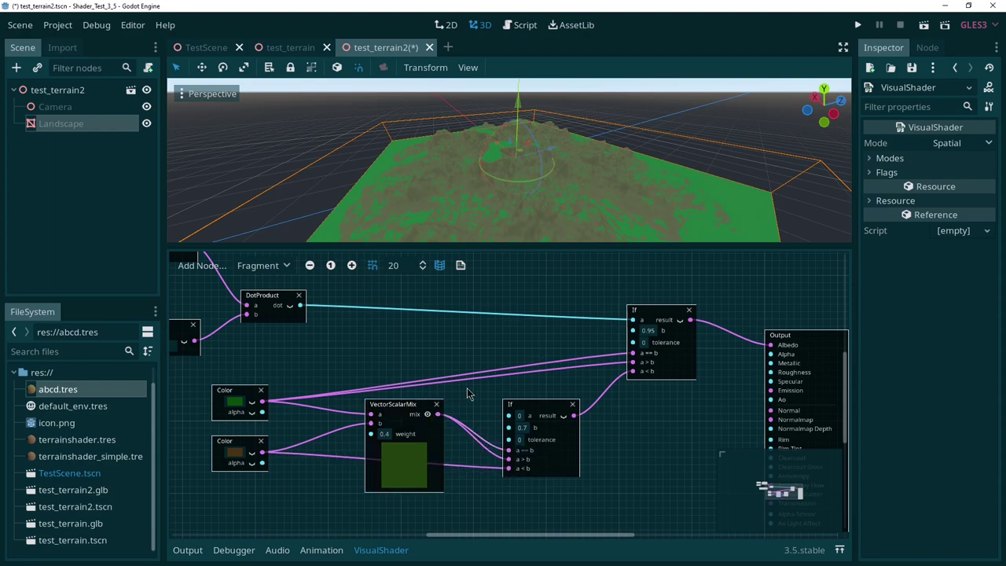
- Connect the DotProduct output to input a of the second If node and check the three slope zones on the terrain
{"action": "left_click_drag", "start_coordinate": [300, 306], "coordinate": [488, 425]}
{"action": "key", "text": "Escape"}
{"action": "scroll", "coordinate": [383, 333], "scroll_direction": "up", "scroll_amount": 2, "text": "ctrl"}
{"action": "left_click_drag", "start_coordinate": [251, 293], "coordinate": [550, 453]}
{"action": "key", "text": "w"}
{"action": "right_click_drag", "start_coordinate": [648, 191], "coordinate": [576, 177]}
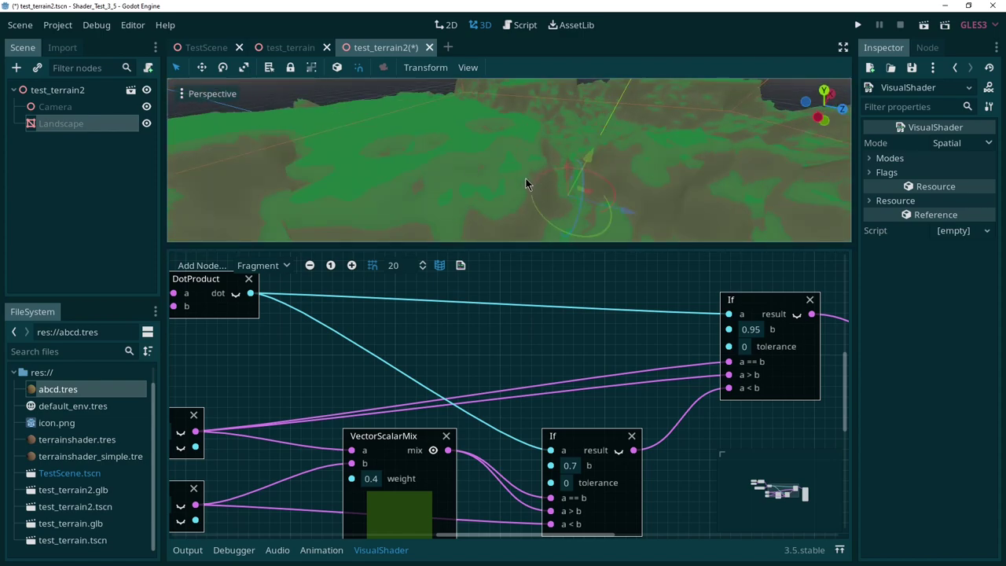
{"action": "key", "text": "f"}
- Space the DotProduct and its source nodes away from the Color nodes, and connect the DotProduct output to the VectorScalarMix weight
{"action": "scroll", "coordinate": [506, 348], "scroll_direction": "down", "scroll_amount": 2, "text": "ctrl"}
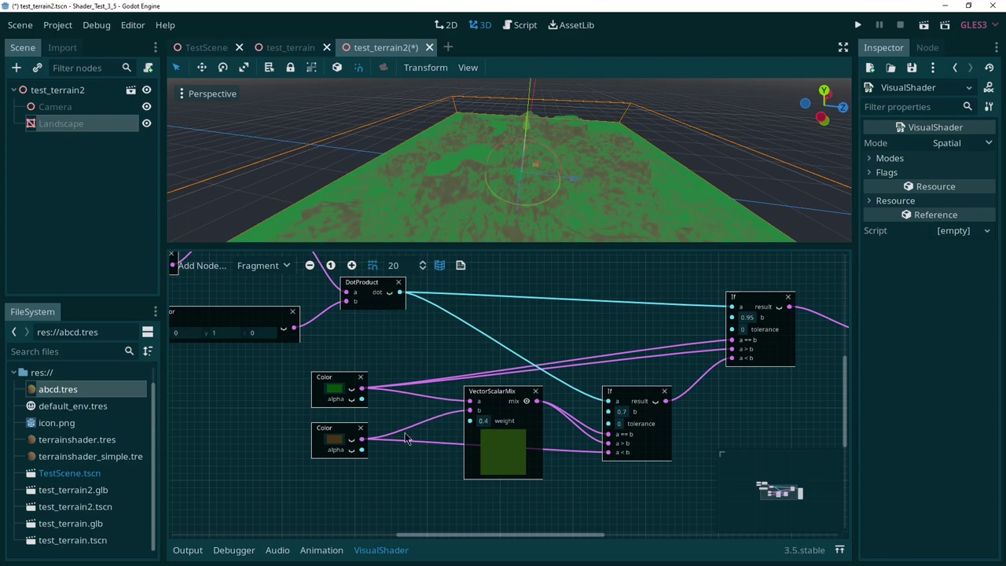
{"action": "scroll", "coordinate": [304, 499], "scroll_direction": "down", "scroll_amount": 1, "text": "ctrl"}
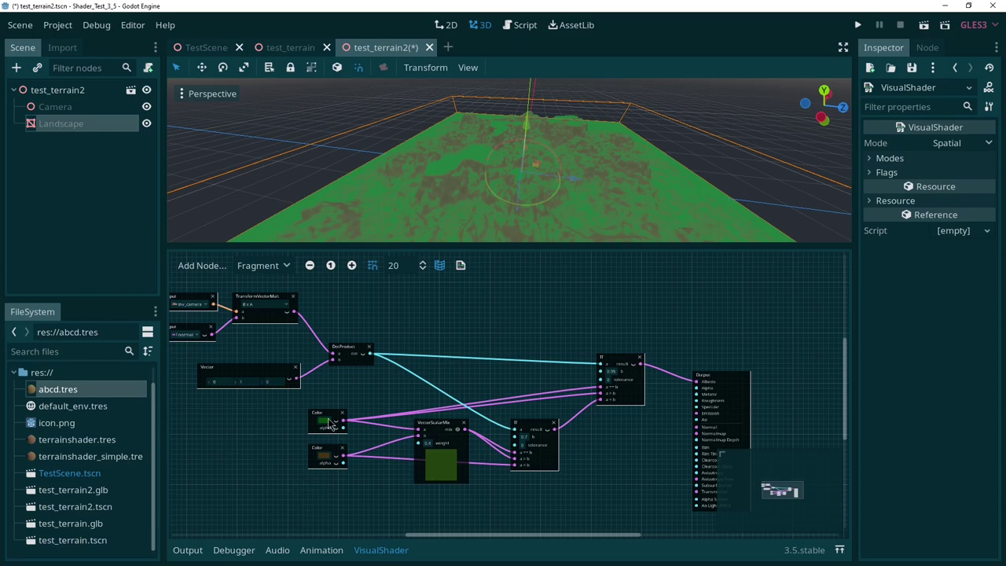
{"action": "scroll", "coordinate": [300, 393], "scroll_direction": "down", "scroll_amount": 1, "text": "ctrl"}
{"action": "scroll", "coordinate": [330, 385], "scroll_direction": "up", "scroll_amount": 4, "text": "ctrl"}
{"action": "scroll", "coordinate": [330, 385], "scroll_direction": "down", "scroll_amount": 2, "text": "ctrl"}
{"action": "left_click_drag", "start_coordinate": [282, 297], "coordinate": [538, 410]}
{"action": "scroll", "coordinate": [461, 377], "scroll_direction": "up", "scroll_amount": 3, "text": "ctrl"}
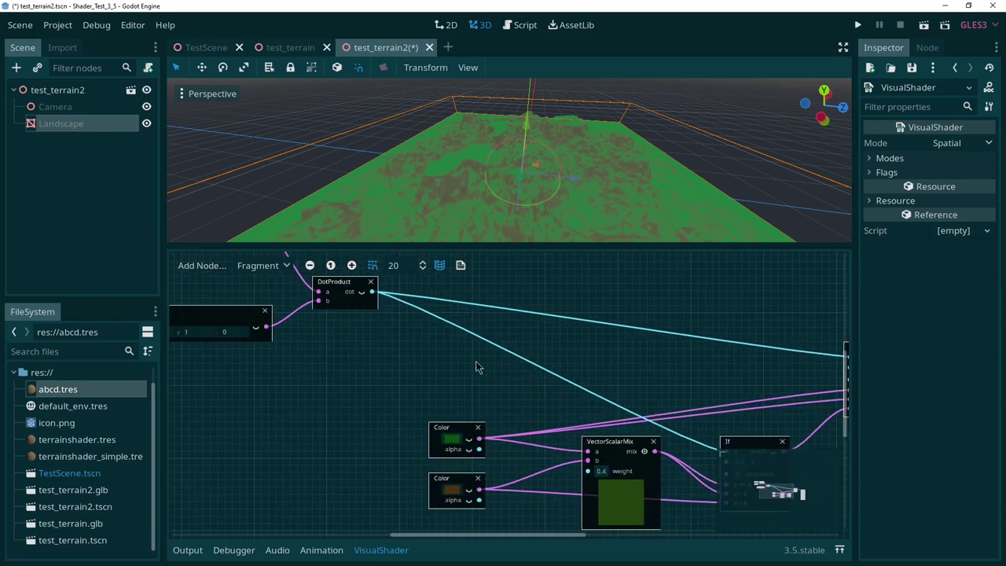
{"action": "left_click_drag", "start_coordinate": [372, 293], "coordinate": [588, 470]}
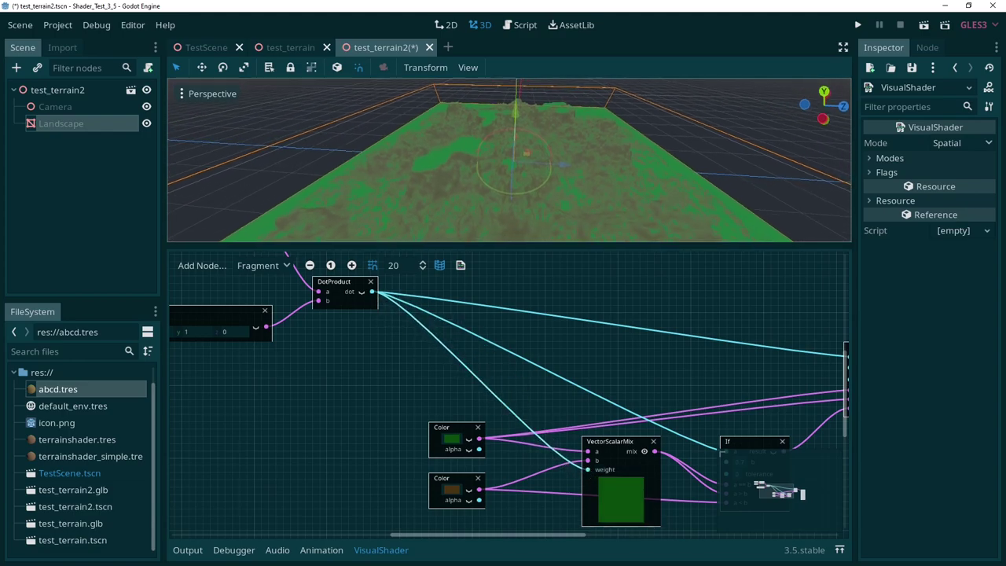
- Swap the VectorScalarMix inputs so that the brown Color feeds a and the green Color feeds b
{"action": "right_click_drag", "start_coordinate": [509, 160], "coordinate": [346, 178]}
{"action": "right_click_drag", "start_coordinate": [609, 209], "coordinate": [610, 209]}
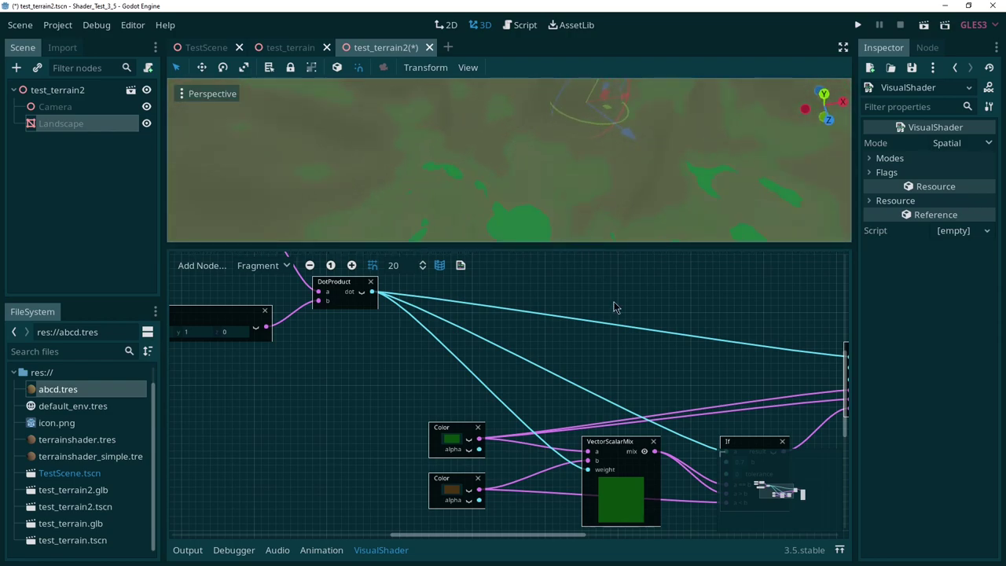
{"action": "scroll", "coordinate": [621, 323], "scroll_direction": "down", "scroll_amount": 1, "text": "ctrl"}
{"action": "scroll", "coordinate": [594, 452], "scroll_direction": "up", "scroll_amount": 3, "text": "ctrl"}
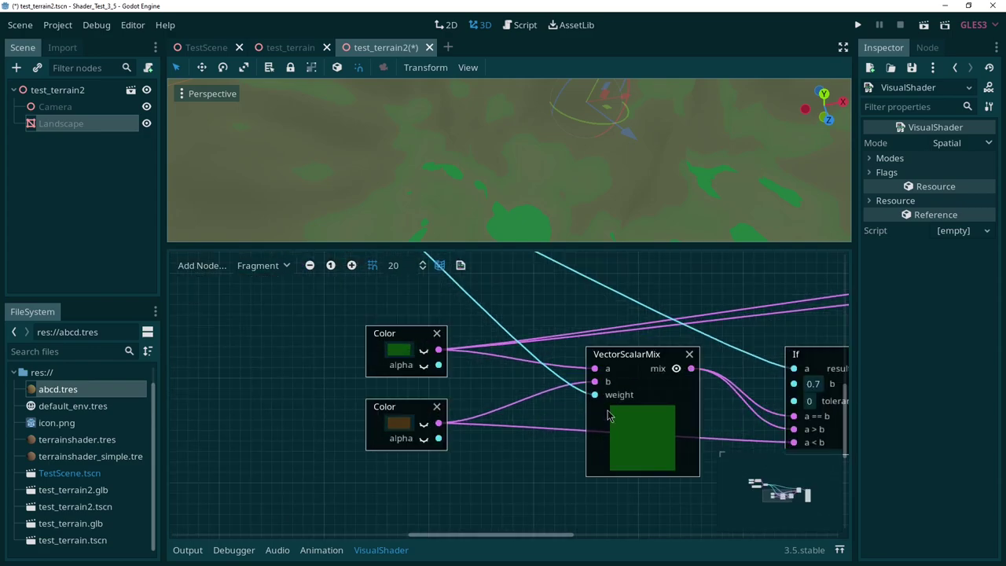
{"action": "left_click_drag", "start_coordinate": [439, 424], "coordinate": [593, 373]}
{"action": "left_click_drag", "start_coordinate": [438, 350], "coordinate": [595, 382]}
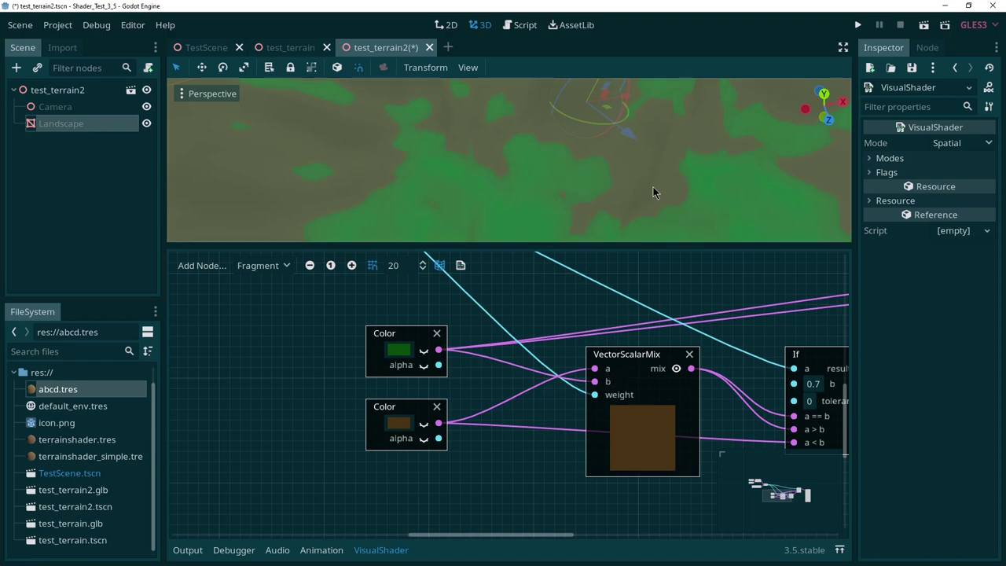
- Examine the blended green and brown slopes on the terrain up close and from a distance
{"action": "right_click_drag", "start_coordinate": [657, 190], "coordinate": [659, 138]}
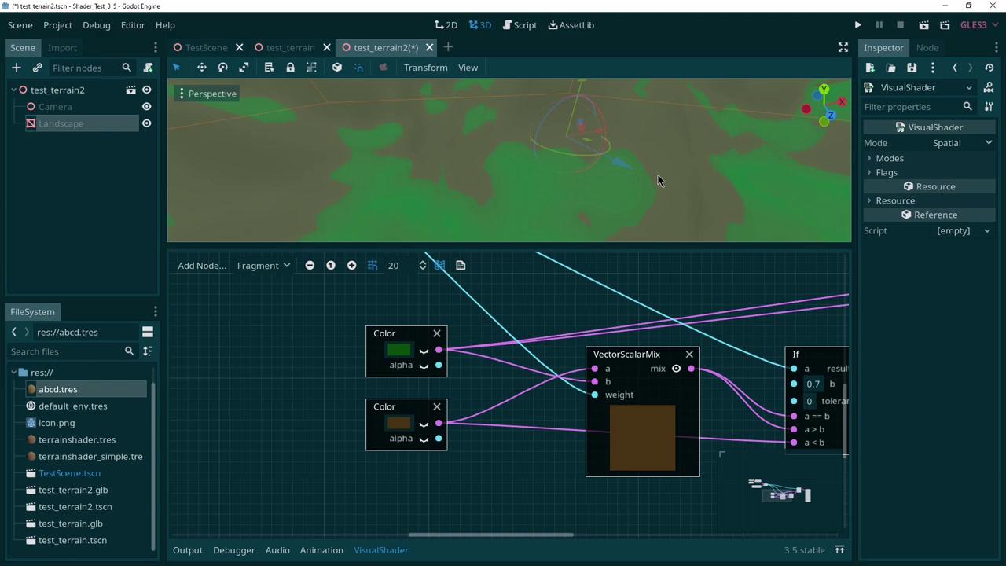
{"action": "mouse_move", "coordinate": [667, 223]}
{"action": "right_mouse_down"}
{"action": "mouse_move", "coordinate": [684, 196]}
{"action": "mouse_move", "coordinate": [720, 221]}
{"action": "mouse_move", "coordinate": [667, 217]}
{"action": "right_mouse_up"}
{"action": "scroll", "coordinate": [550, 404], "scroll_direction": "down", "scroll_amount": 6}
- Review the shader graph from the normal and vector inputs through DotProduct to the mix node and both If nodes
{"action": "middle_click_drag", "start_coordinate": [456, 293], "coordinate": [485, 324]}
{"action": "scroll", "coordinate": [523, 393], "scroll_direction": "up", "scroll_amount": 1, "text": "ctrl"}
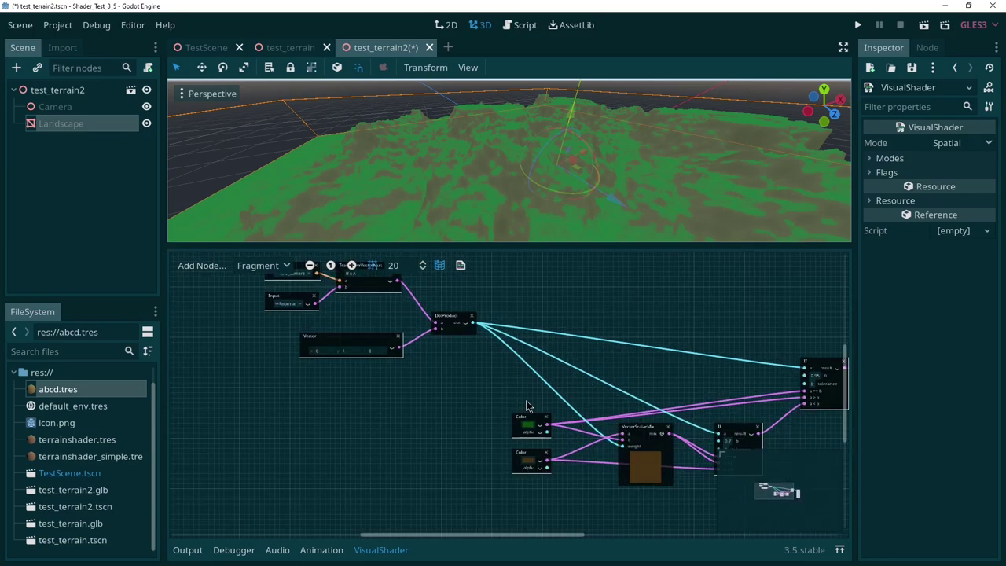
{"action": "scroll", "coordinate": [480, 357], "scroll_direction": "up", "scroll_amount": 1, "text": "ctrl"}
{"action": "scroll", "coordinate": [460, 330], "scroll_direction": "down", "scroll_amount": 2, "text": "ctrl"}
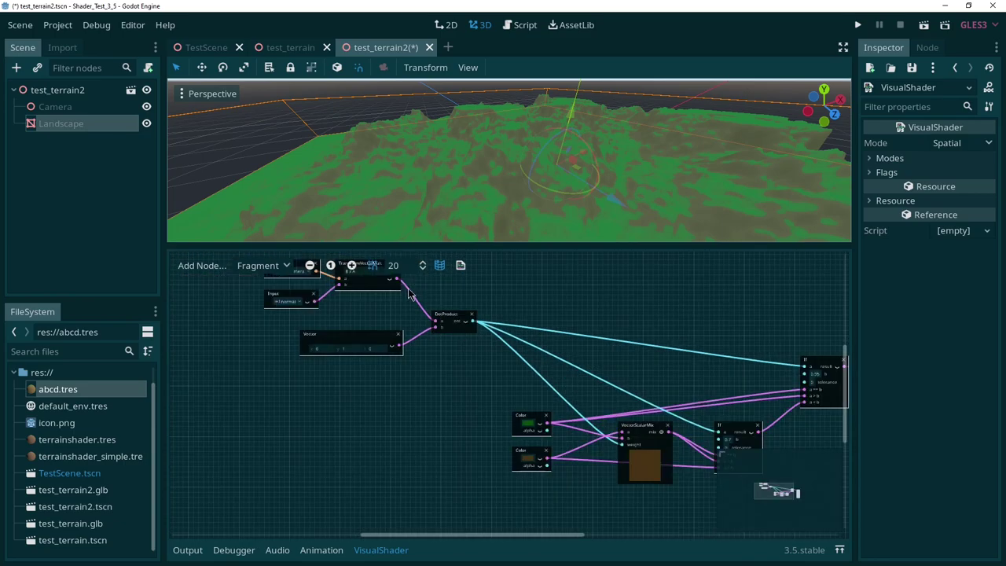
{"action": "scroll", "coordinate": [472, 334], "scroll_direction": "up", "scroll_amount": 2, "text": "ctrl"}
{"action": "scroll", "coordinate": [488, 331], "scroll_direction": "down", "scroll_amount": 2, "text": "ctrl"}
{"action": "scroll", "coordinate": [444, 327], "scroll_direction": "down", "scroll_amount": 2, "text": "ctrl"}
{"action": "scroll", "coordinate": [774, 427], "scroll_direction": "up", "scroll_amount": 4, "text": "ctrl"}
{"action": "scroll", "coordinate": [664, 307], "scroll_direction": "up", "scroll_amount": 2, "text": "ctrl"}
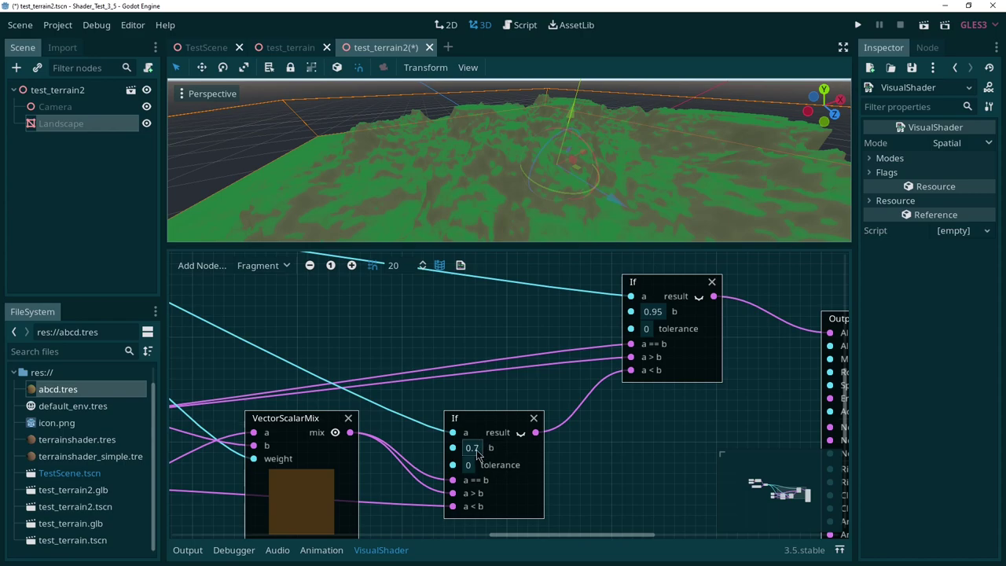
- Add a scalar Subtract node below the DotProduct, with the DotProduct output feeding its a input
{"action": "right_click", "coordinate": [510, 332]}
{"action": "key", "text": "Escape"}
{"action": "middle_click_drag", "start_coordinate": [465, 321], "coordinate": [539, 335]}
{"action": "scroll", "coordinate": [578, 353], "scroll_direction": "down", "scroll_amount": 5, "text": "ctrl"}
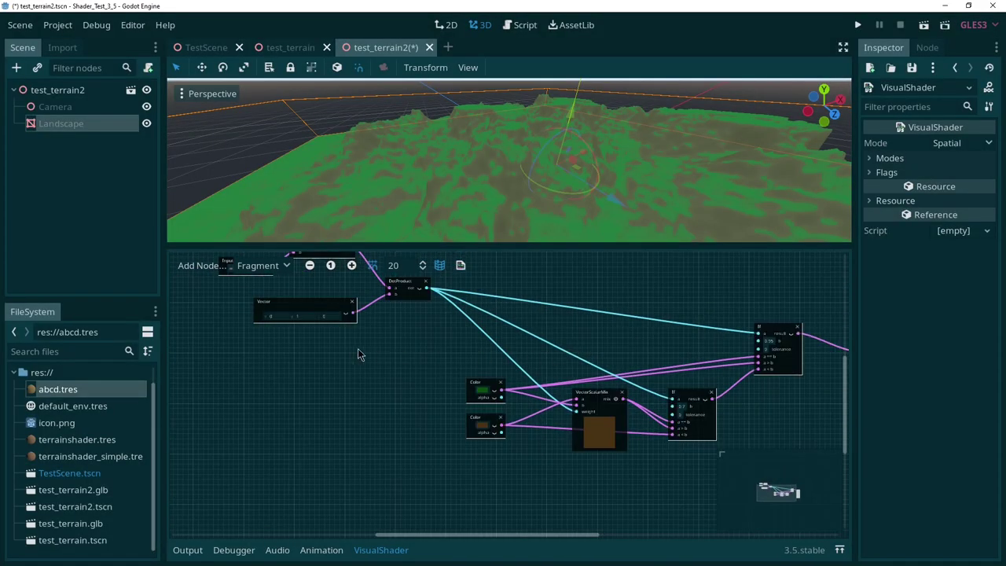
{"action": "middle_click_drag", "start_coordinate": [360, 353], "coordinate": [399, 406]}
{"action": "scroll", "coordinate": [456, 389], "scroll_direction": "up", "scroll_amount": 3, "text": "ctrl"}
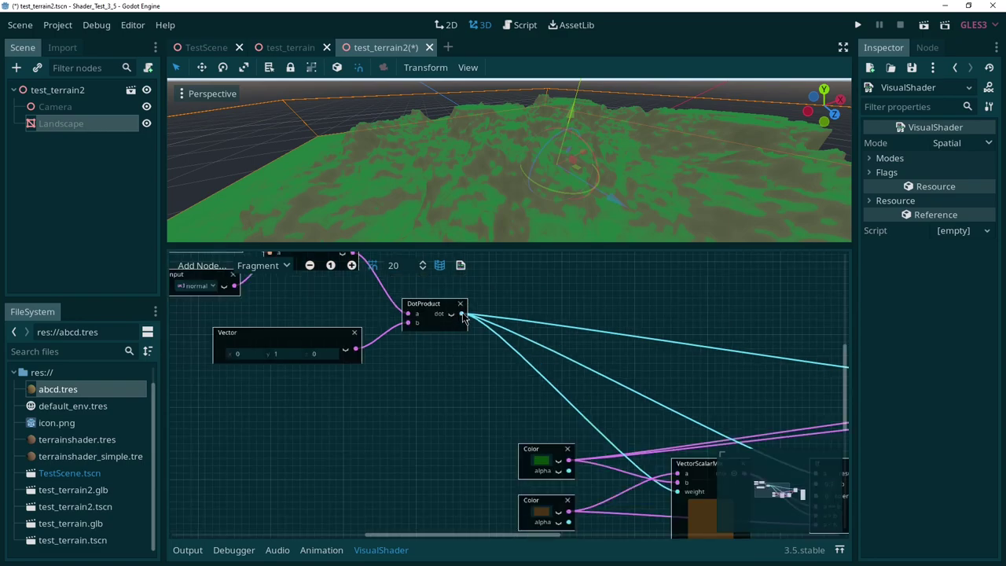
{"action": "left_click_drag", "start_coordinate": [463, 316], "coordinate": [388, 411]}
{"action": "type", "text": "sub"}
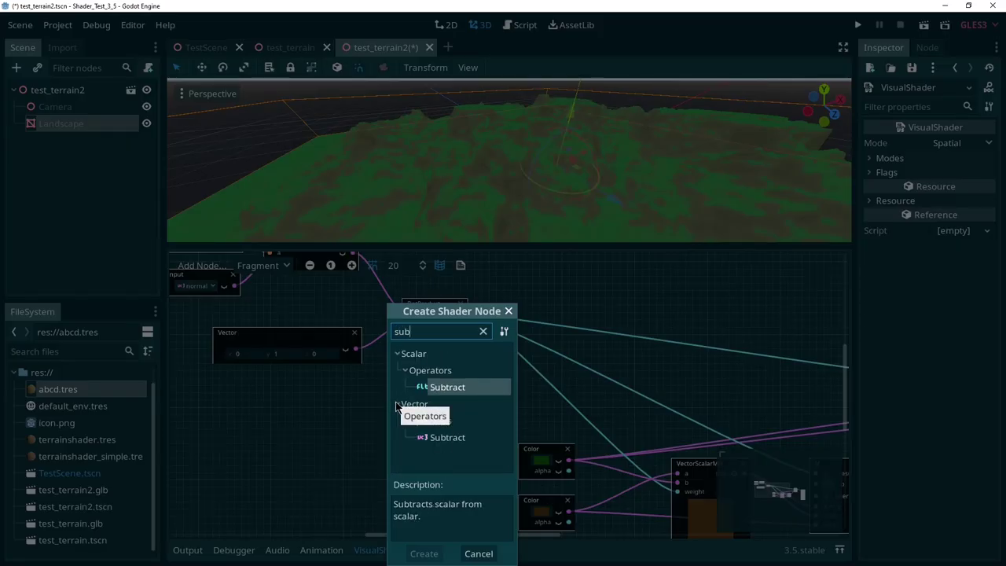
{"action": "key", "text": "Return"}
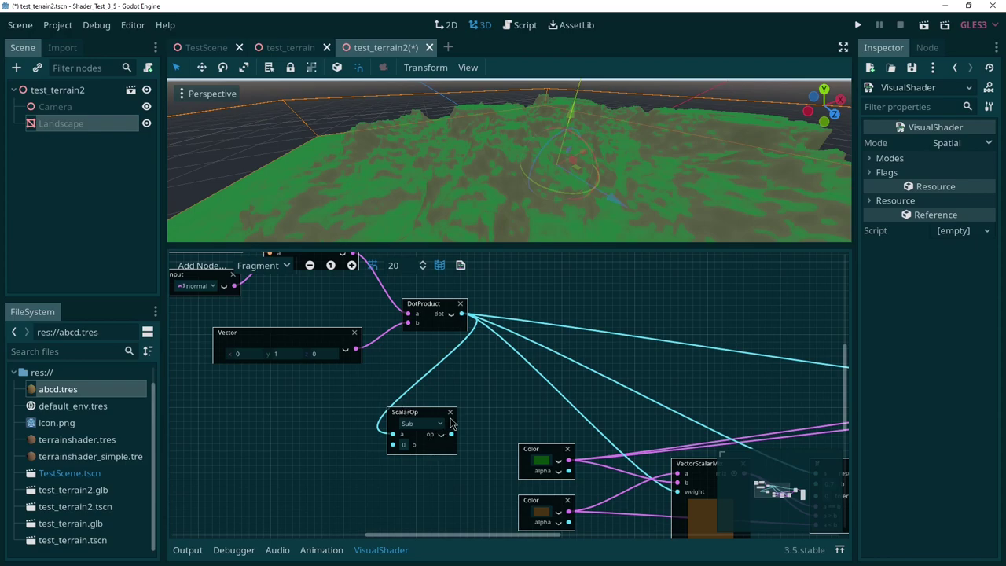
- Set the Subtract node's b to 0.7 and connect its output to the VectorScalarMix weight
{"action": "left_click", "coordinate": [405, 446]}
{"action": "key", "text": "Return"}
{"action": "left_click_drag", "start_coordinate": [425, 410], "coordinate": [677, 492]}
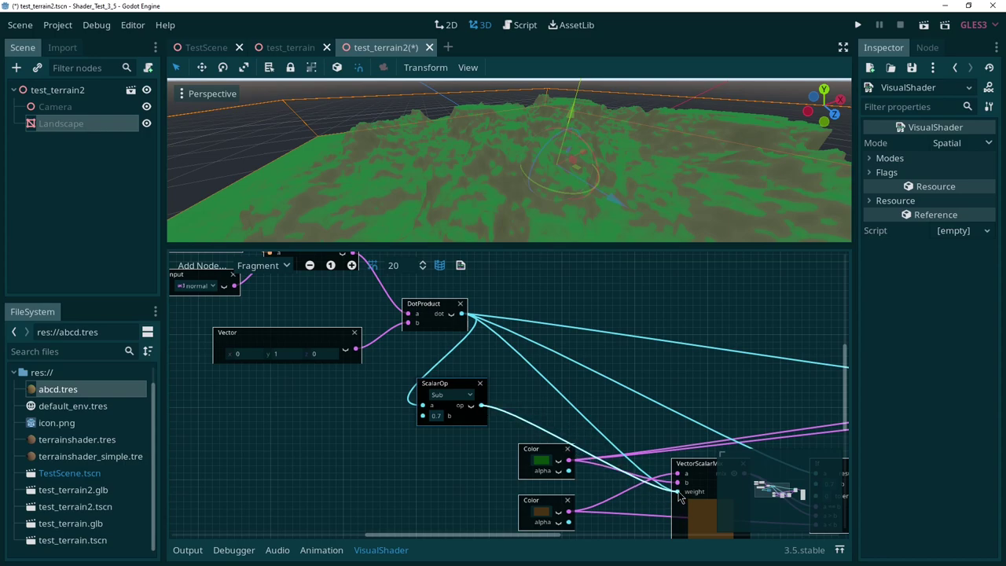
{"action": "right_click_drag", "start_coordinate": [591, 182], "coordinate": [593, 215]}
{"action": "key", "text": "w"}
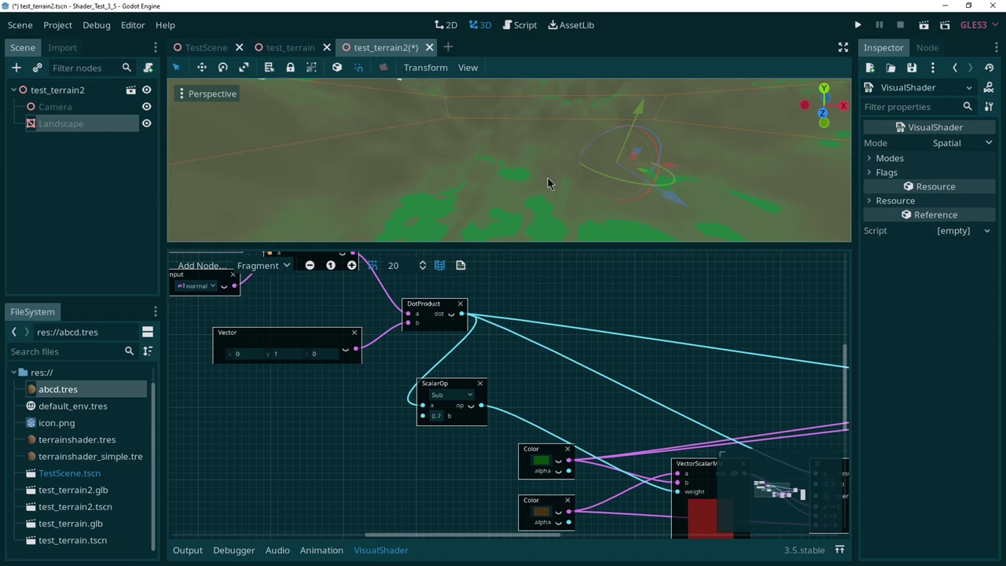
{"action": "key", "text": "w"}
{"action": "right_click_drag", "start_coordinate": [524, 176], "coordinate": [518, 173]}
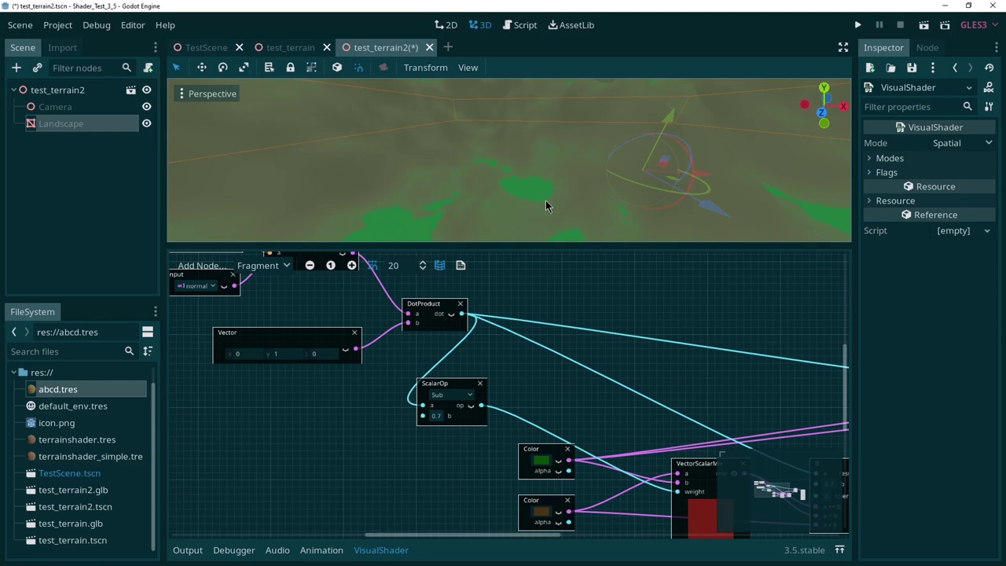
- Move the Subtract node farther from the Color nodes and add a scalar Multiply node beside it
{"action": "left_click_drag", "start_coordinate": [464, 387], "coordinate": [441, 388]}
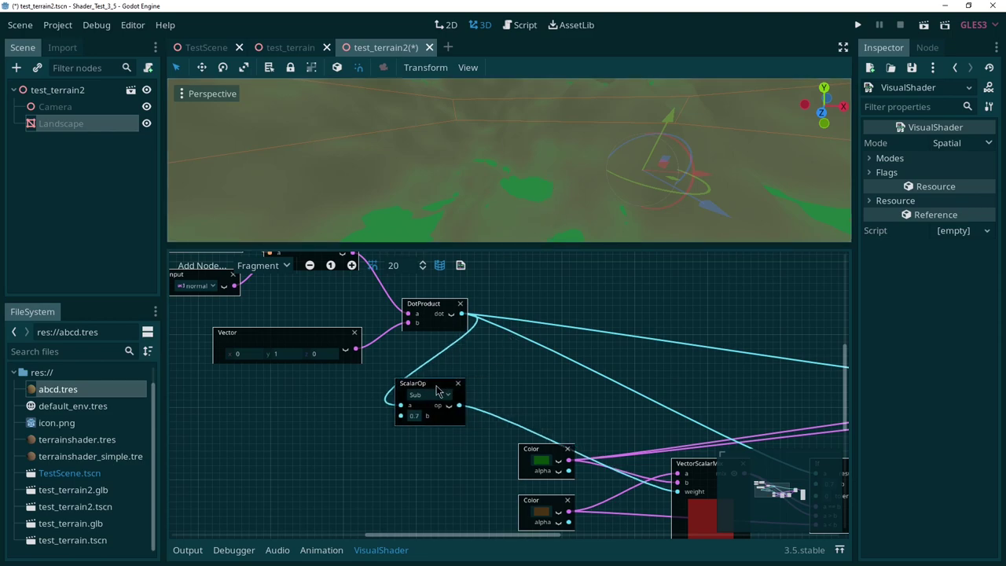
{"action": "right_click", "coordinate": [490, 365]}
{"action": "key", "text": "Escape"}
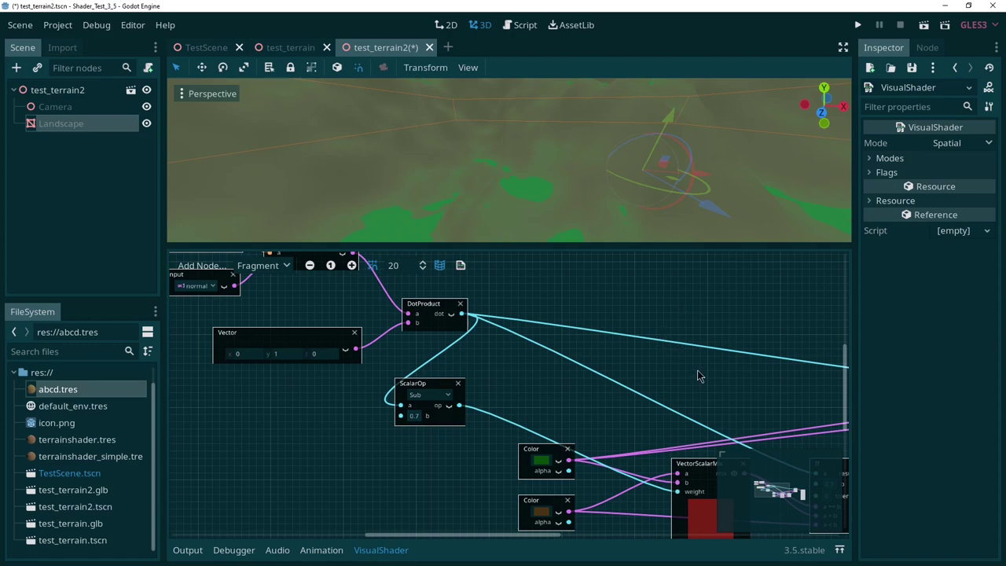
{"action": "middle_click_drag", "start_coordinate": [725, 382], "coordinate": [675, 357]}
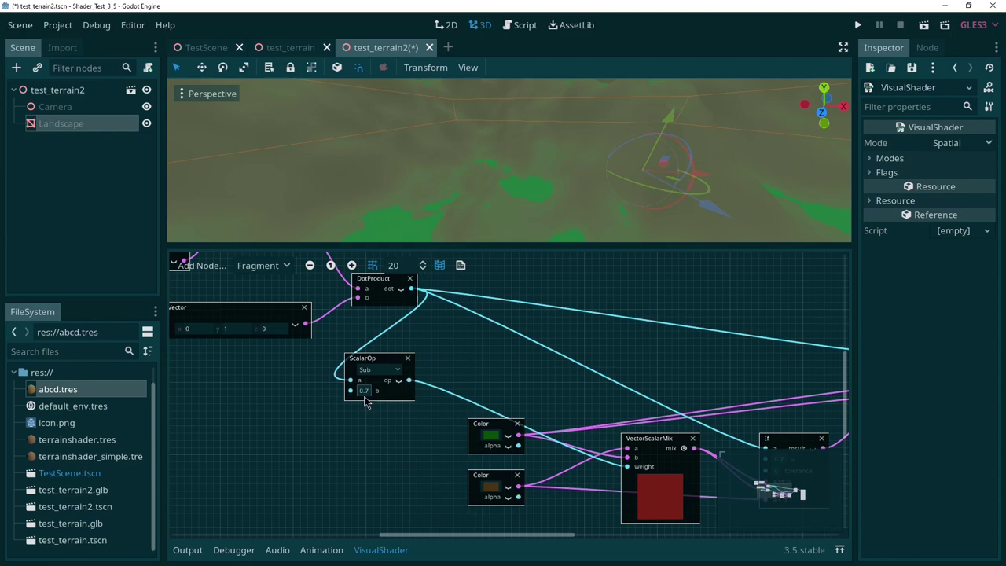
{"action": "middle_click_drag", "start_coordinate": [709, 363], "coordinate": [422, 339]}
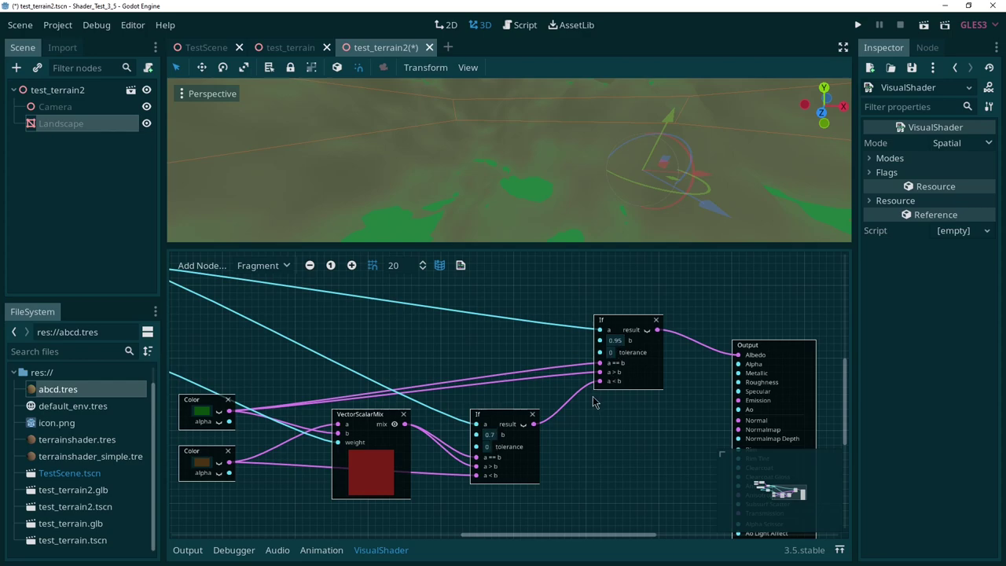
{"action": "scroll", "coordinate": [450, 352], "scroll_direction": "left", "scroll_amount": 3, "text": "shift"}
{"action": "right_click", "coordinate": [385, 339]}
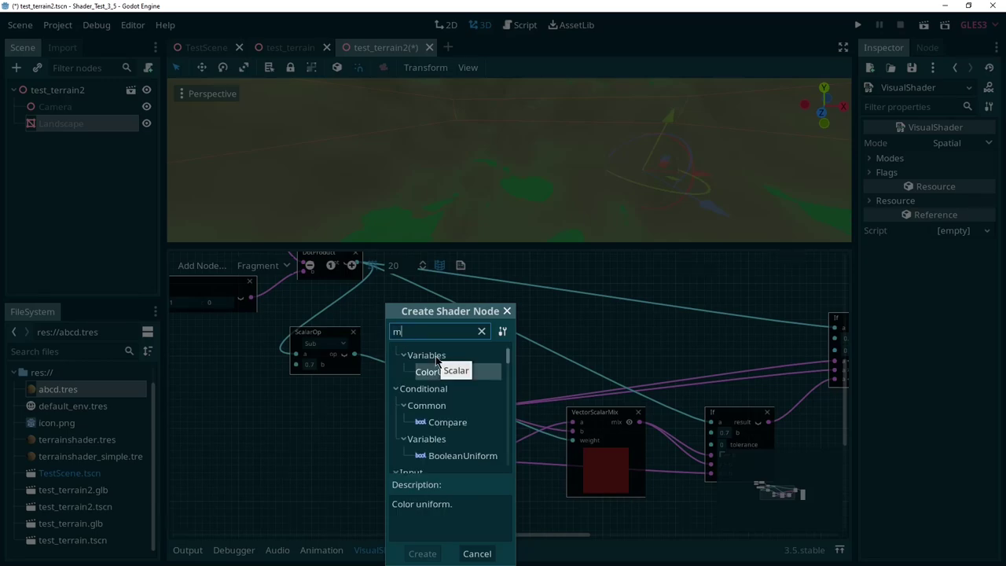
{"action": "type", "text": "ul"}
{"action": "double_click", "coordinate": [439, 371]}
- Chain the Multiply node between the Subtract output and the VectorScalarMix weight, with its b set to 4
{"action": "left_click_drag", "start_coordinate": [354, 355], "coordinate": [393, 368]}
{"action": "left_click", "coordinate": [376, 364]}
{"action": "scroll", "coordinate": [371, 364], "scroll_direction": "up", "scroll_amount": 6}
{"action": "left_click_drag", "start_coordinate": [340, 348], "coordinate": [437, 375]}
{"action": "left_click", "coordinate": [481, 402]}
{"action": "type", "text": "4"}
{"action": "key", "text": "Return"}
{"action": "scroll", "coordinate": [547, 370], "scroll_direction": "down", "scroll_amount": 6, "text": "ctrl"}
{"action": "left_click_drag", "start_coordinate": [690, 454], "coordinate": [690, 452]}
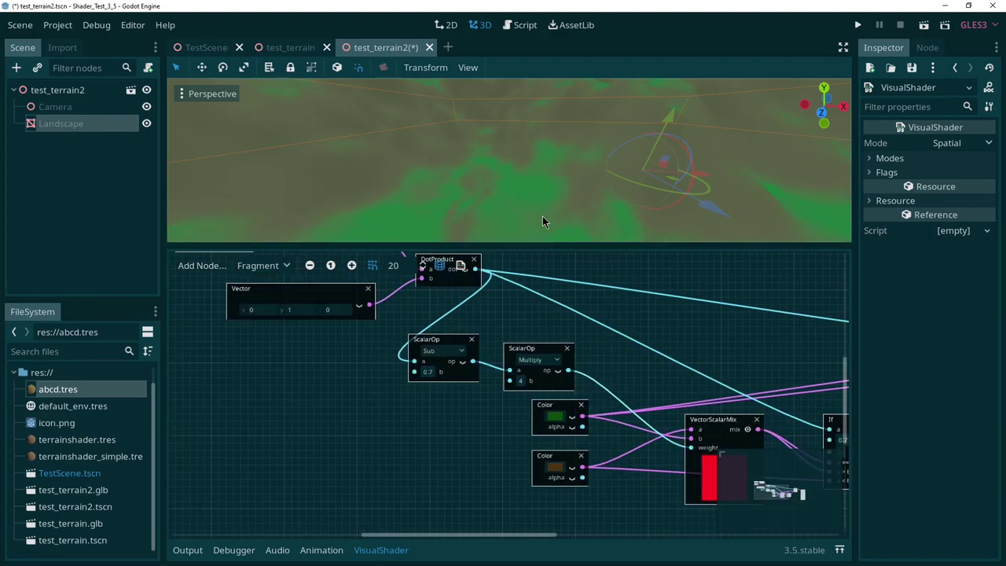
- Examine the transition between green flats and brown slopes on the terrain from several angles and distances
{"action": "middle_click_drag", "start_coordinate": [561, 213], "coordinate": [484, 160]}
{"action": "middle_click_drag", "start_coordinate": [616, 118], "coordinate": [475, 158]}
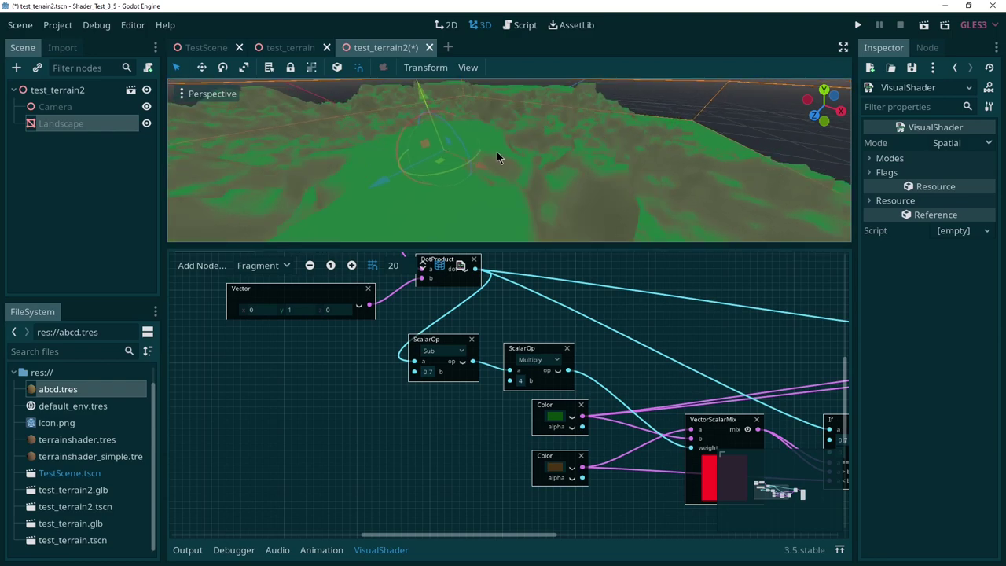
{"action": "middle_click_drag", "start_coordinate": [541, 169], "coordinate": [537, 240]}
{"action": "scroll", "coordinate": [518, 166], "scroll_direction": "up", "scroll_amount": 3}
{"action": "scroll", "coordinate": [513, 112], "scroll_direction": "down", "scroll_amount": 5}
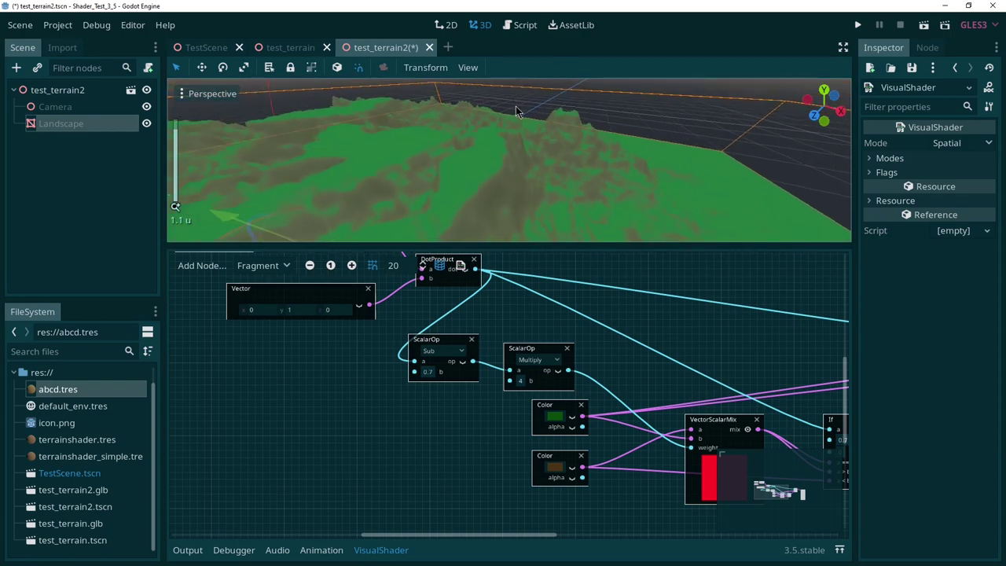
{"action": "scroll", "coordinate": [516, 199], "scroll_direction": "up", "scroll_amount": 8}
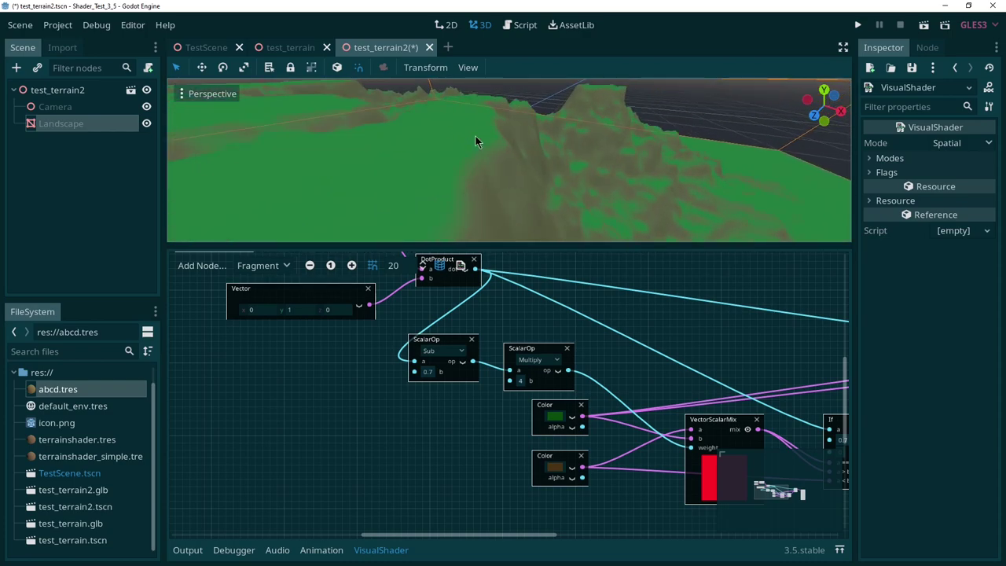
{"action": "mouse_move", "coordinate": [526, 180]}
{"action": "middle_mouse_down", "text": "shift"}
{"action": "mouse_move", "coordinate": [594, 187]}
{"action": "mouse_move", "coordinate": [554, 171]}
{"action": "mouse_move", "coordinate": [428, 158]}
{"action": "mouse_move", "coordinate": [511, 176]}
{"action": "middle_mouse_up", "text": "shift"}
{"action": "scroll", "coordinate": [390, 101], "scroll_direction": "down", "scroll_amount": 15}
{"action": "scroll", "coordinate": [474, 118], "scroll_direction": "up", "scroll_amount": 4}
- Save the test_terrain2 scene and switch to TestScene
{"action": "key", "text": "ctrl+s"}
{"action": "middle_click_drag", "start_coordinate": [506, 144], "coordinate": [579, 160]}
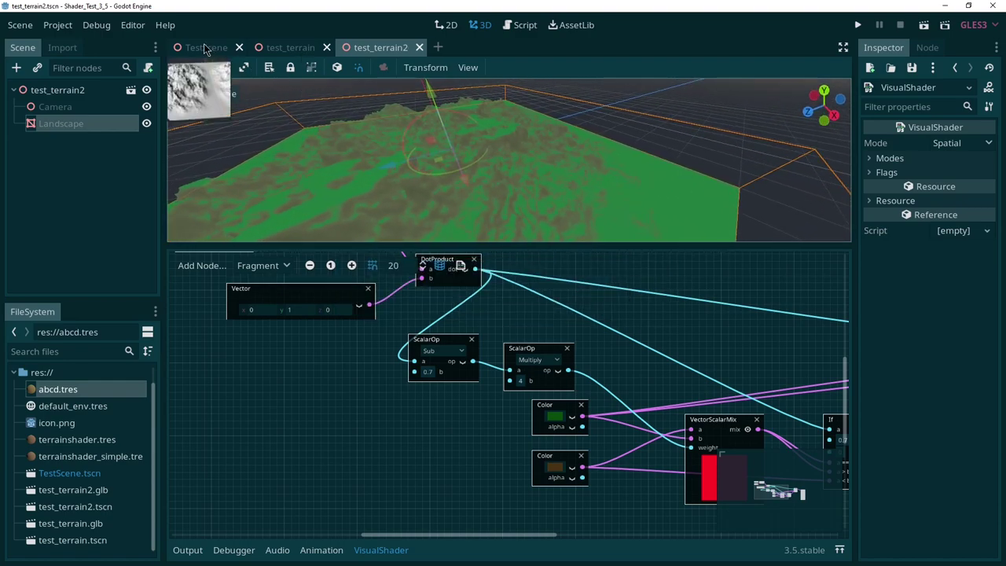
{"action": "key", "text": "ctrl+Tab"}
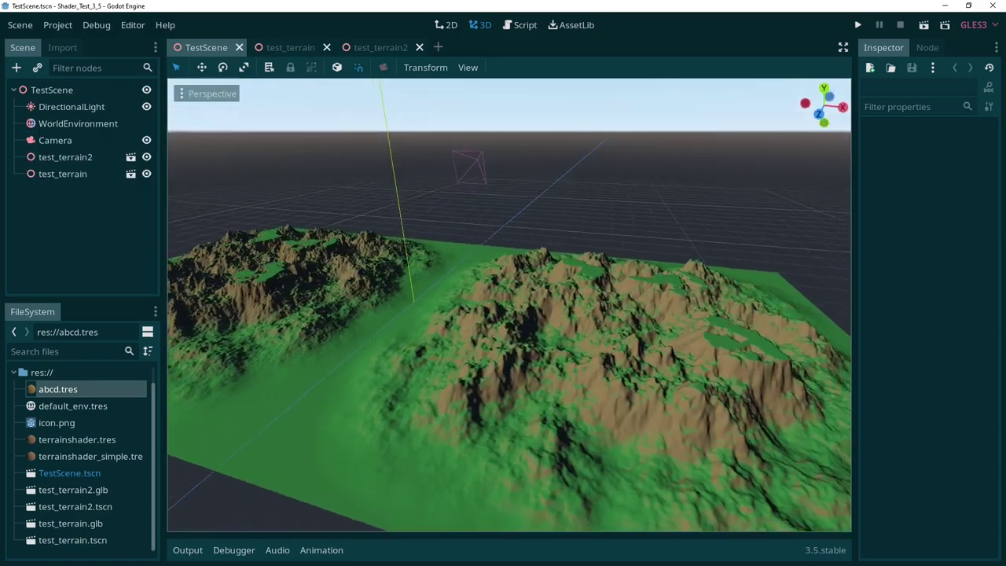
- Inspect the slope-based colouring of both terrains in TestScene from different viewpoints
{"action": "right_click_drag", "start_coordinate": [509, 305], "coordinate": [298, 353]}
{"action": "key", "text": "w"}
{"action": "key", "text": "w"}
{"action": "key", "text": "w"}
{"action": "mouse_move", "coordinate": [468, 298]}
{"action": "right_mouse_down"}
{"action": "mouse_move", "coordinate": [468, 281]}
{"action": "mouse_move", "coordinate": [476, 287]}
{"action": "mouse_move", "coordinate": [523, 236]}
{"action": "mouse_move", "coordinate": [515, 354]}
{"action": "mouse_move", "coordinate": [472, 346]}
{"action": "mouse_move", "coordinate": [471, 304]}
{"action": "right_mouse_up"}
{"action": "key", "text": "w"}
{"action": "key", "text": "s"}
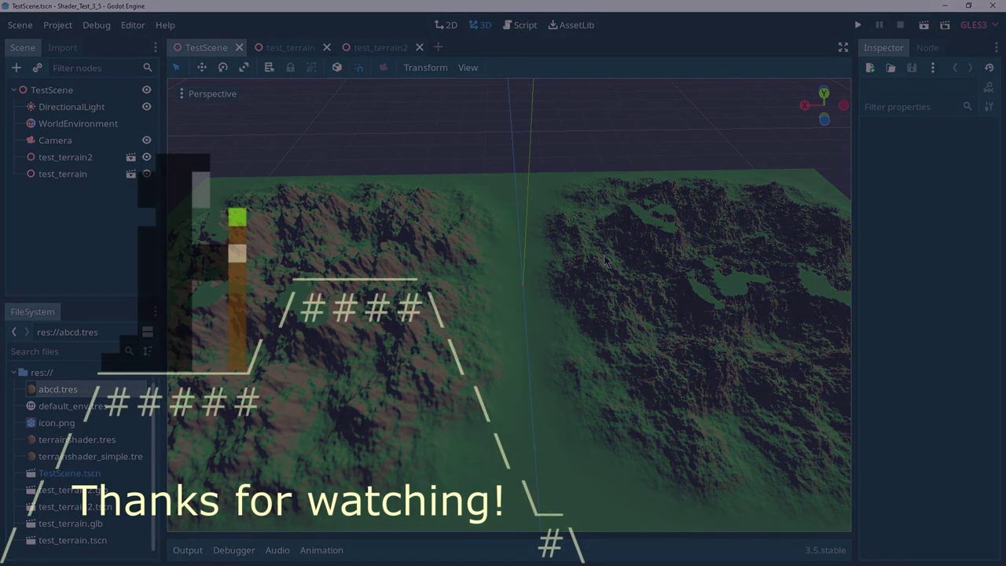